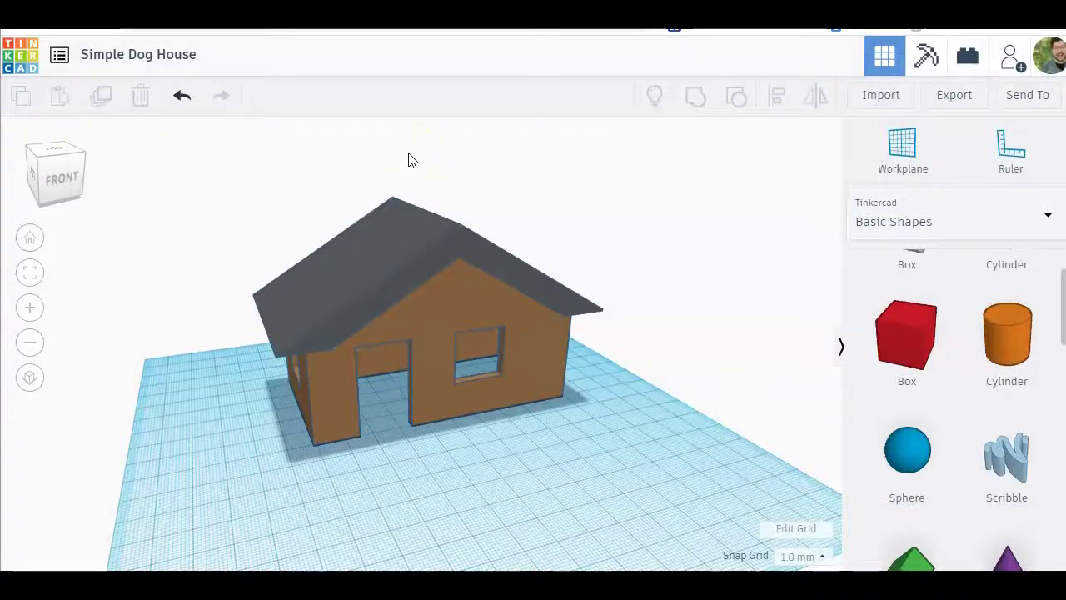
Leave the finished dog house design and create a new, empty 3D design
left_click(279, 249)
left_click(188, 173)
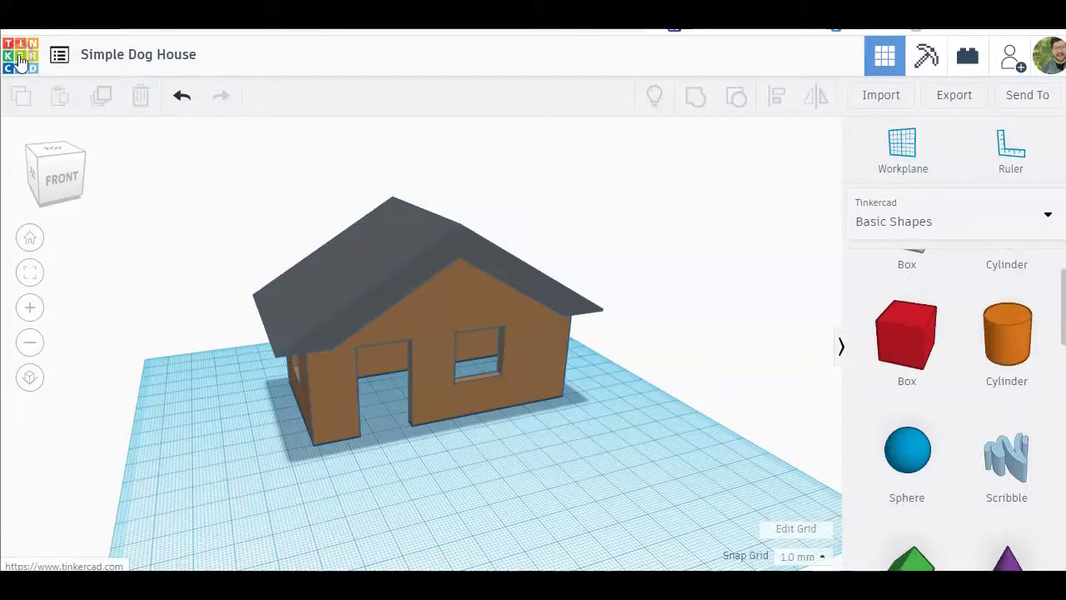
left_click(220, 163)
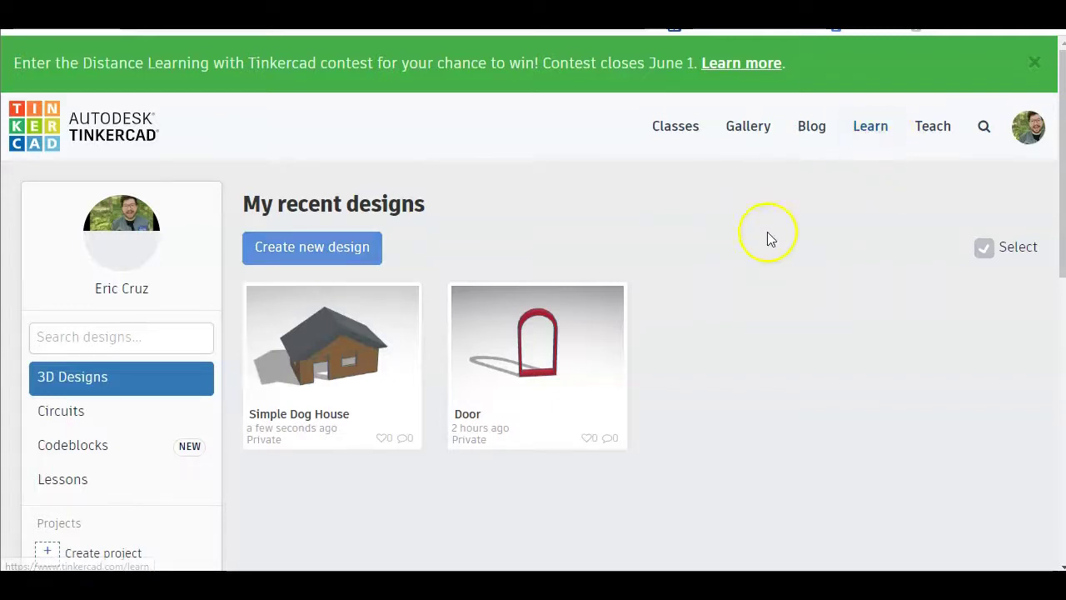
mouse_move(310, 366)
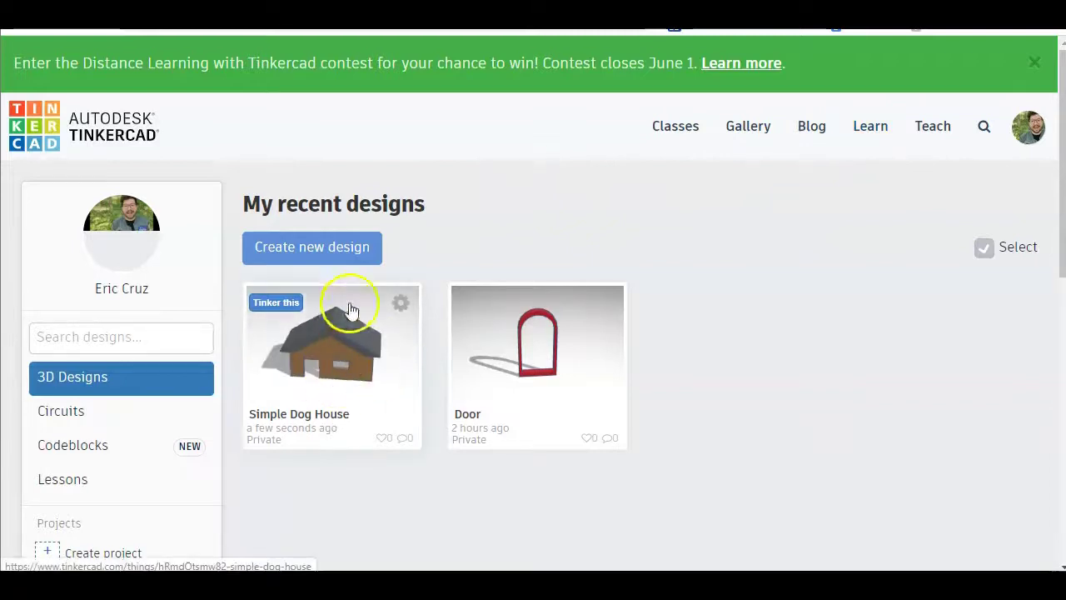
left_click(346, 247)
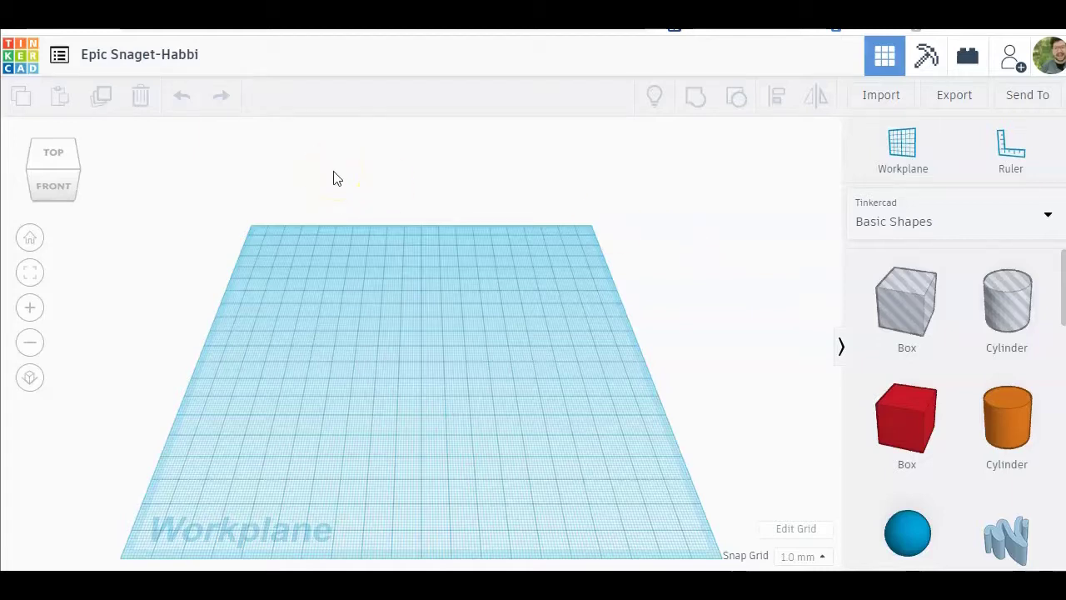
Rename the new design as "Simple Dog House - Your Name"
left_click(183, 55)
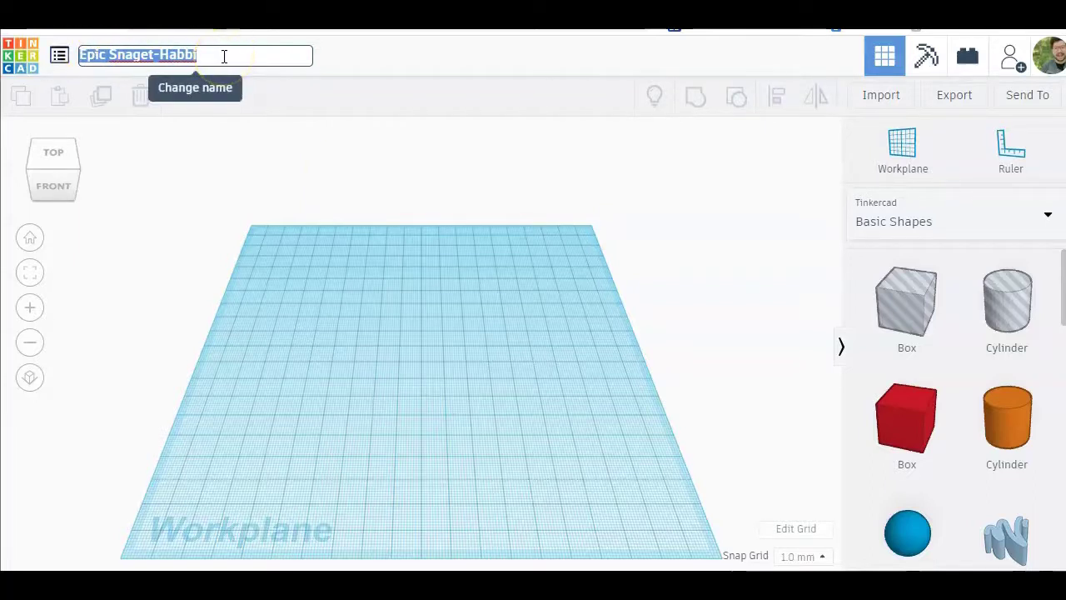
type("Simple Doc")
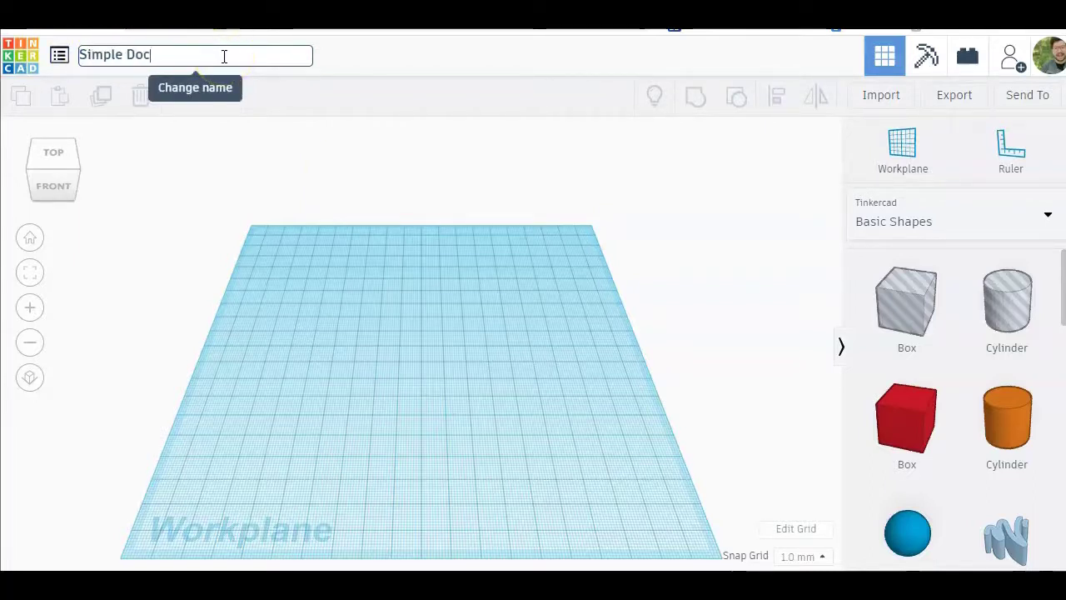
key("BackSpace")
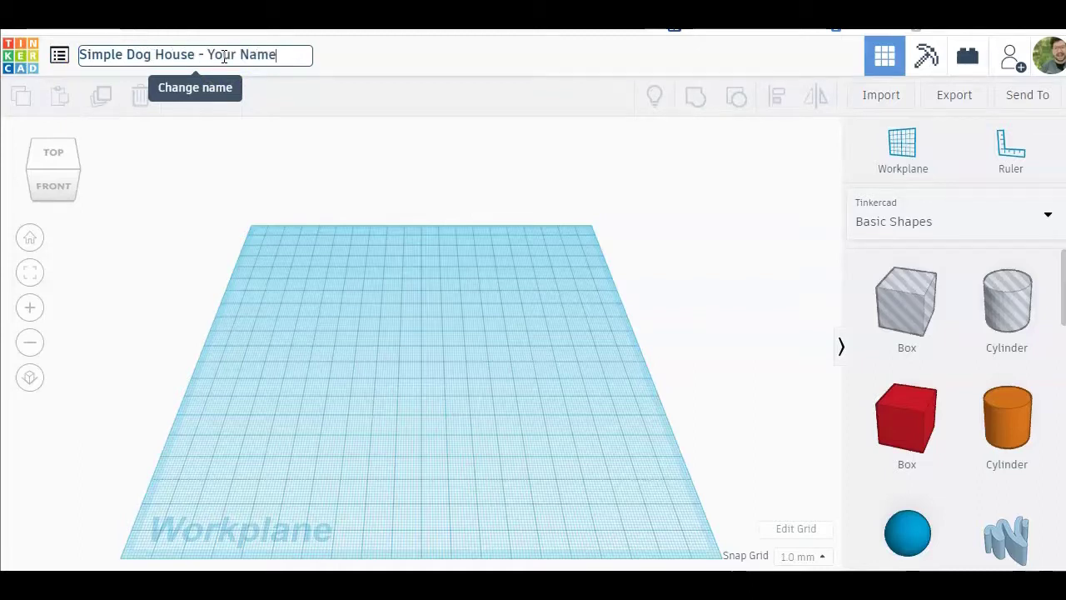
type("g House - Your Name")
left_click(230, 163)
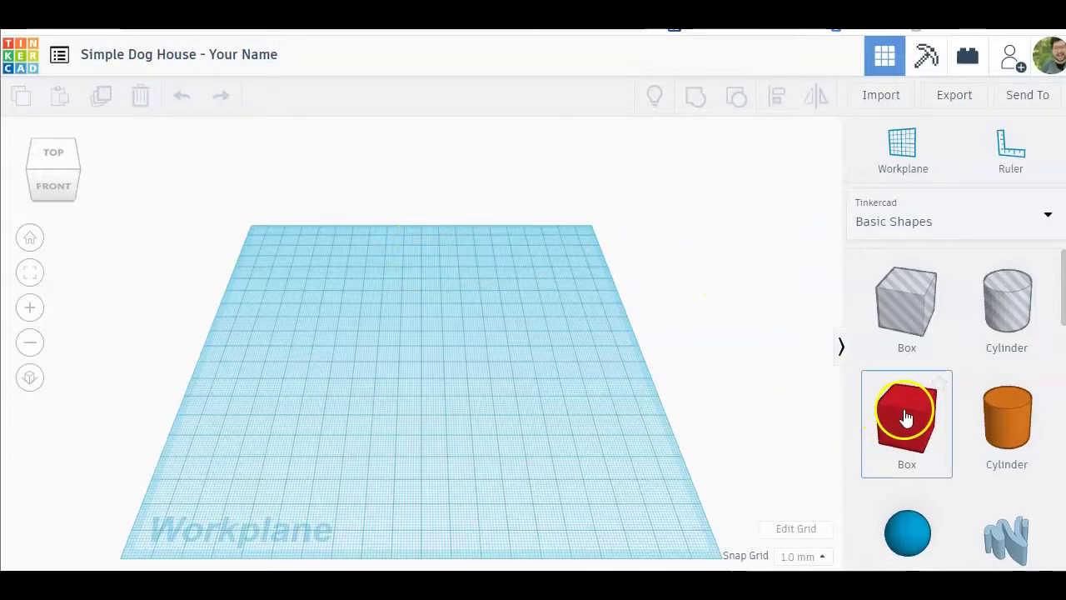
Place a solid red box near the middle of the workplane and a green roof shape beside it
left_click_drag(906, 417, 418, 367)
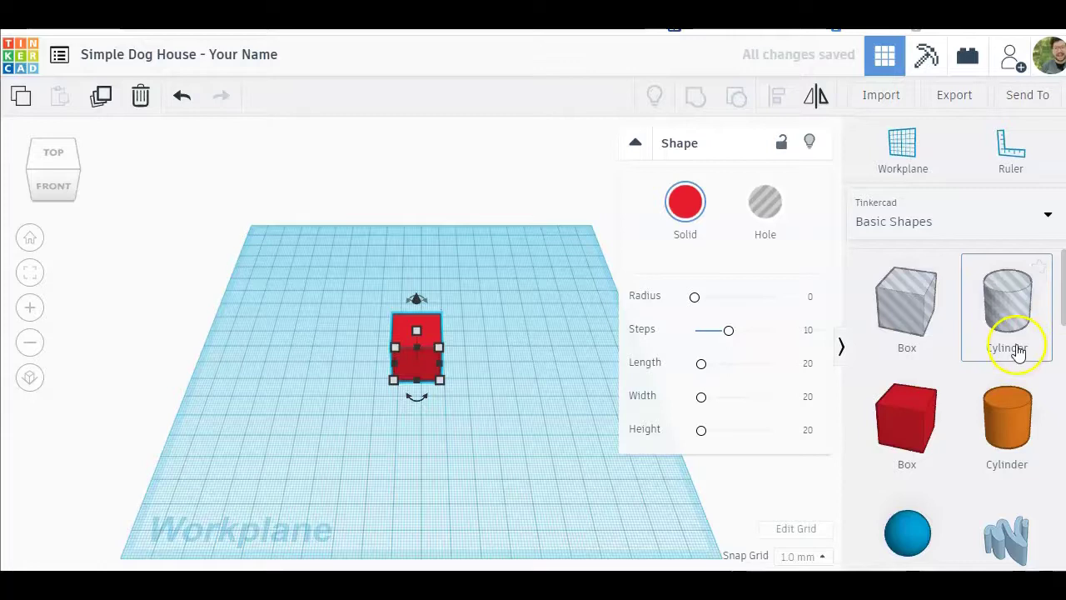
scroll(1017, 351, "down", 4)
scroll(1016, 351, "down", 3)
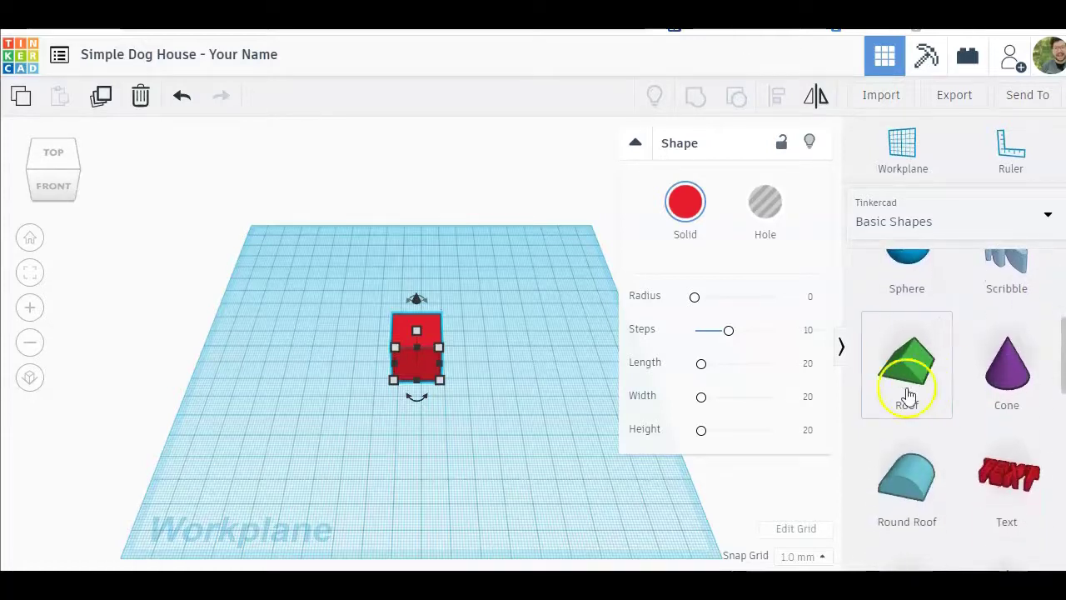
left_click_drag(919, 364, 472, 350)
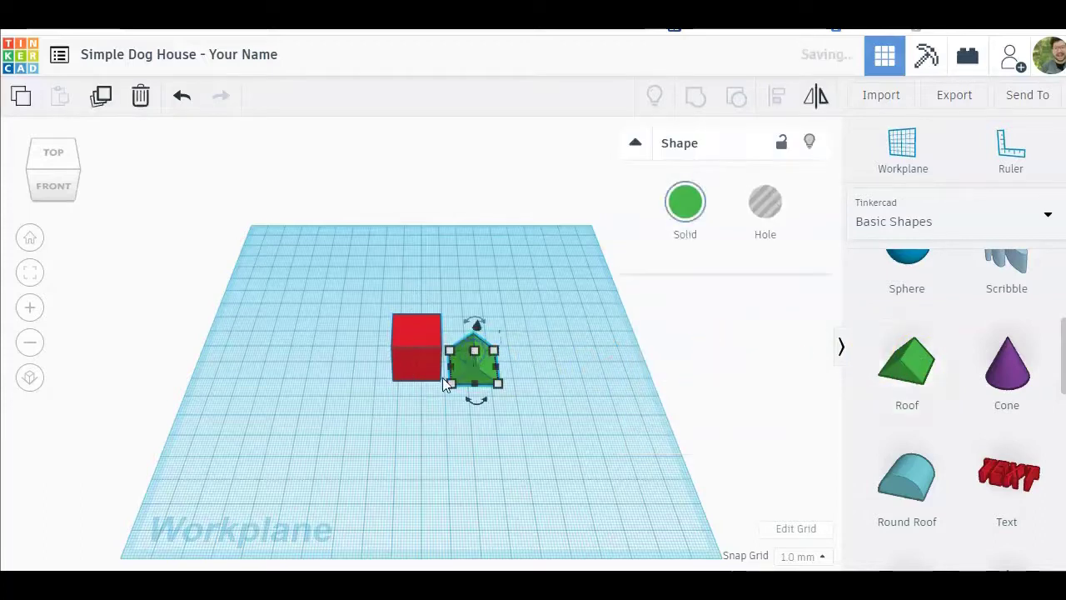
left_click(354, 405)
Check the red box's height and raise the green roof 20 mm above the workplane to match it
left_click(31, 308)
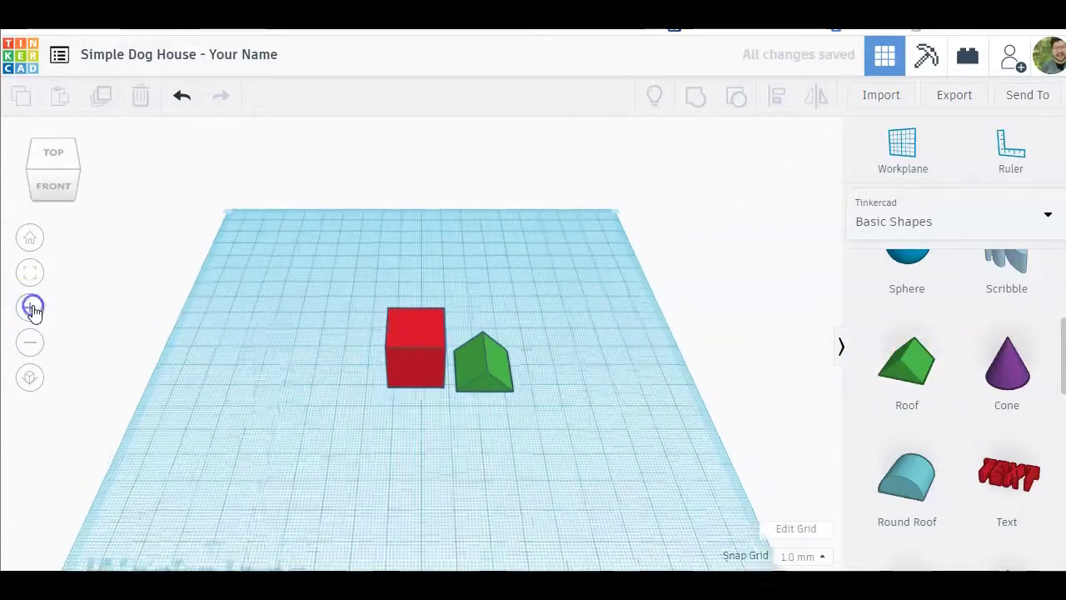
left_click(31, 308)
left_click(31, 308)
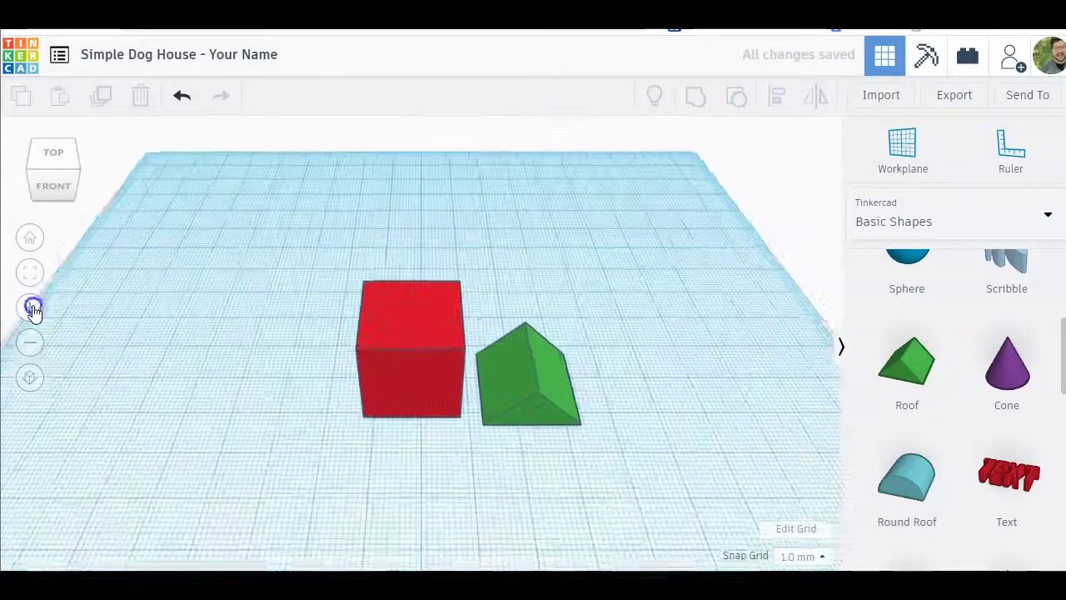
left_click(30, 307)
left_click(517, 381)
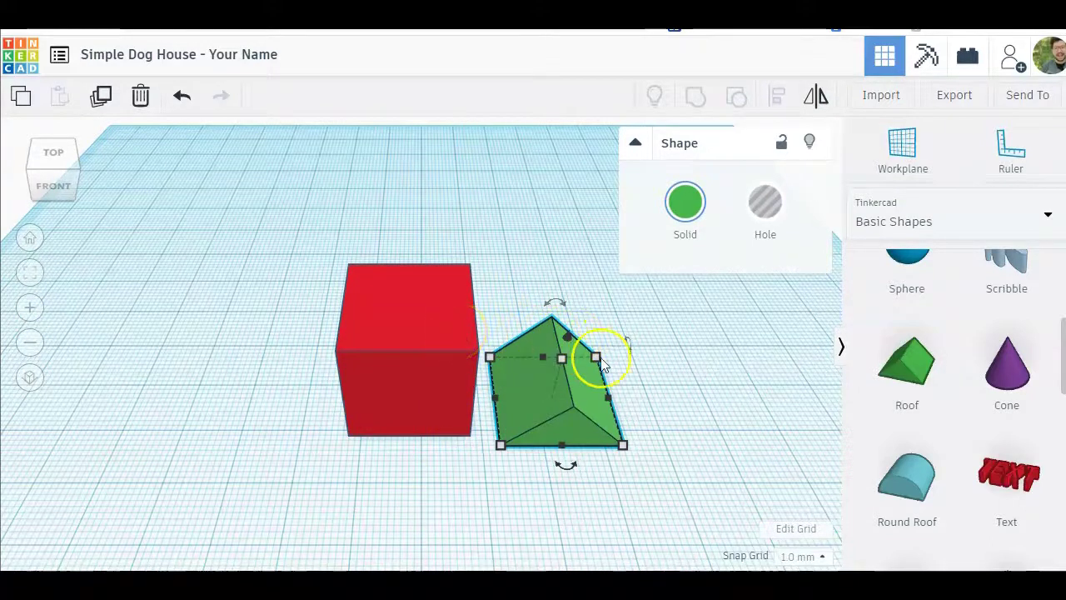
left_click(439, 305)
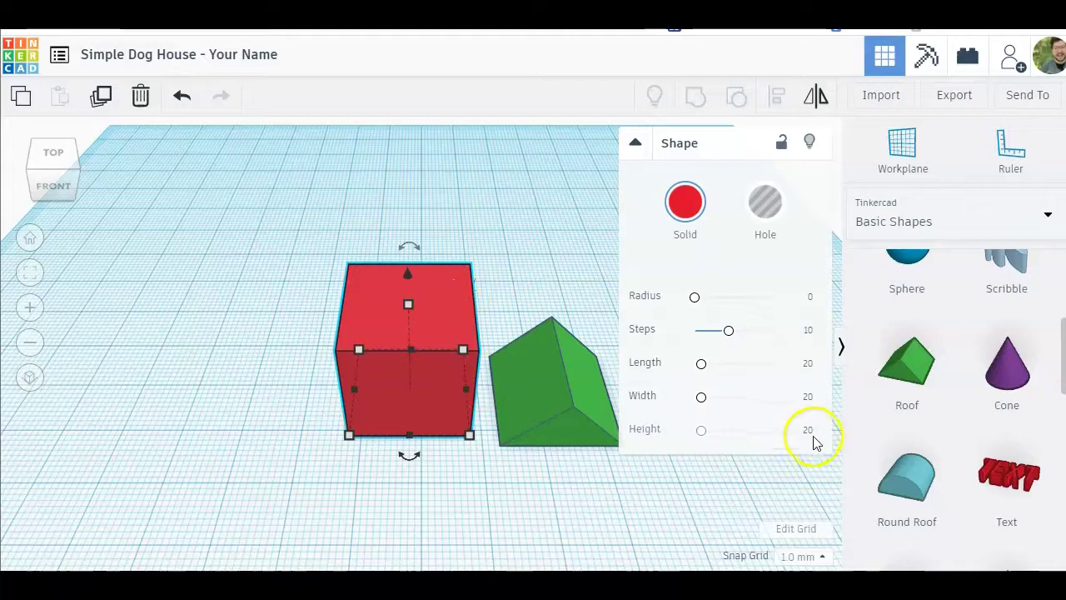
left_click(408, 304)
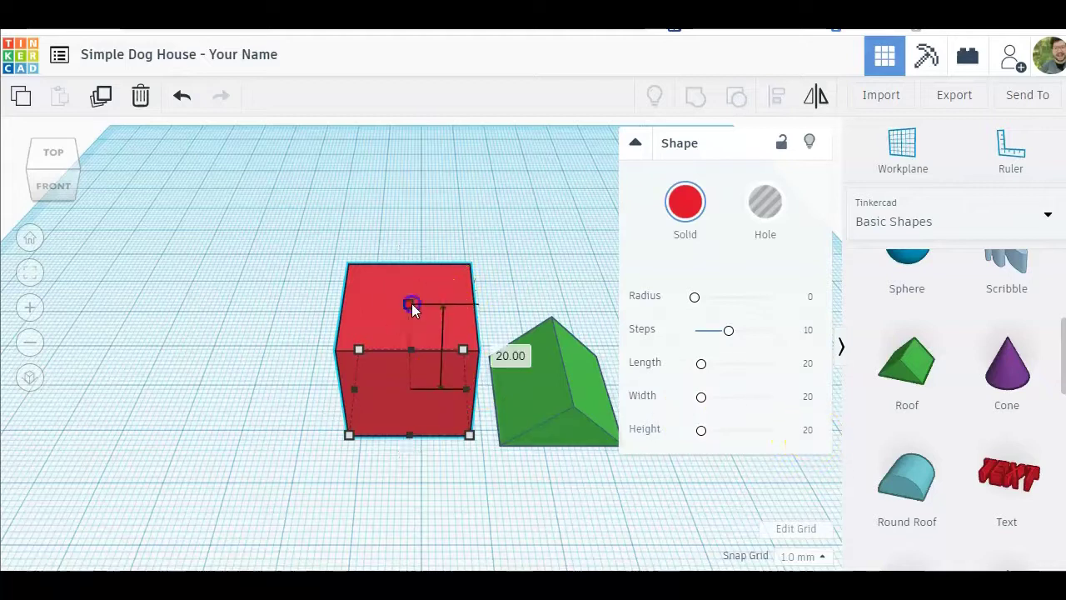
left_click(553, 387)
left_click_drag(565, 362, 581, 260)
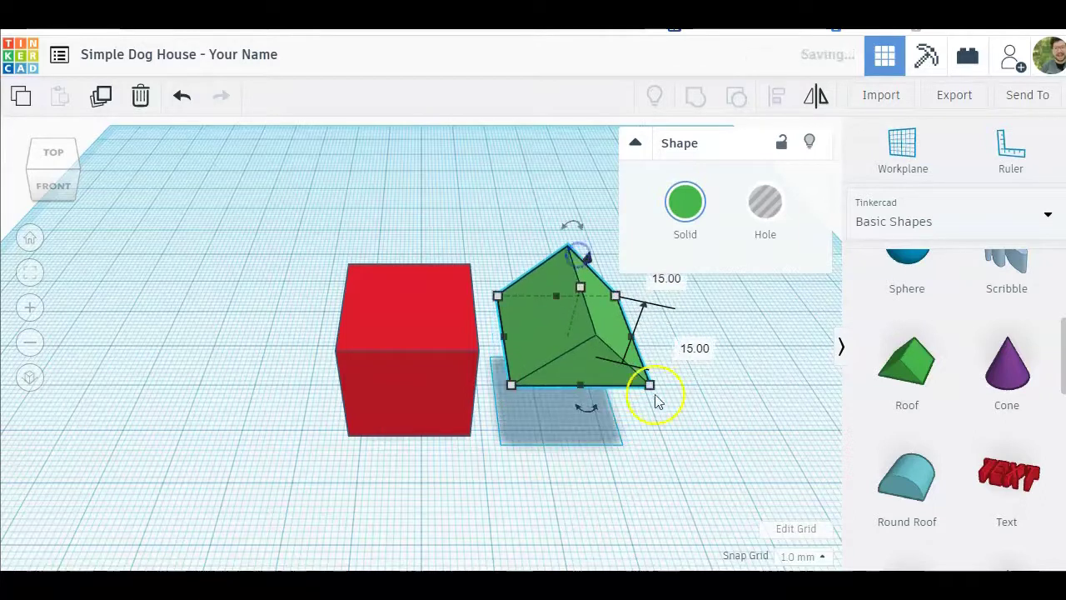
left_click(668, 279)
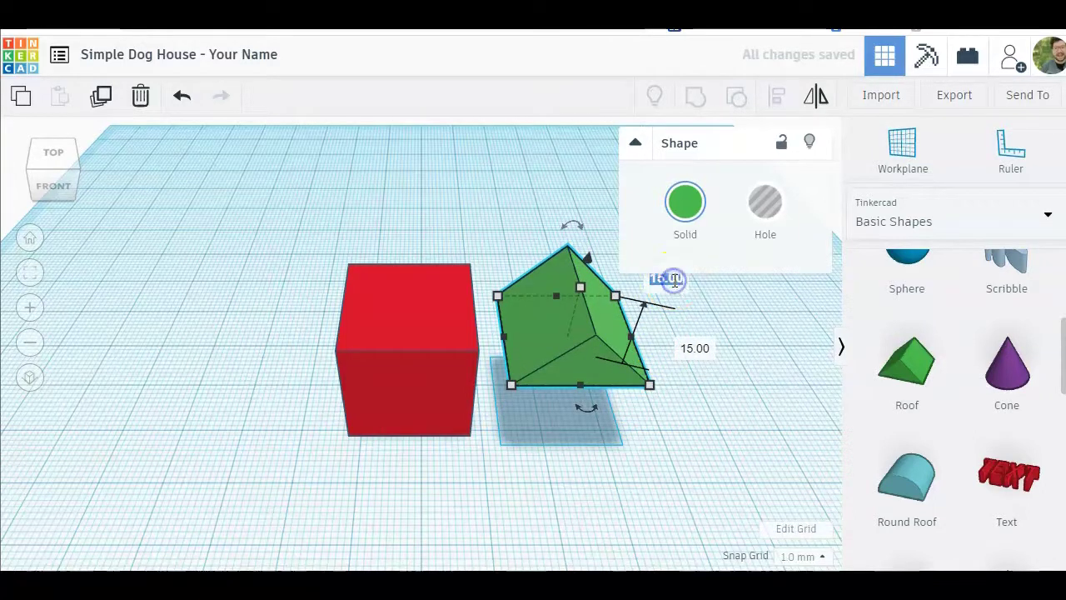
key("Return")
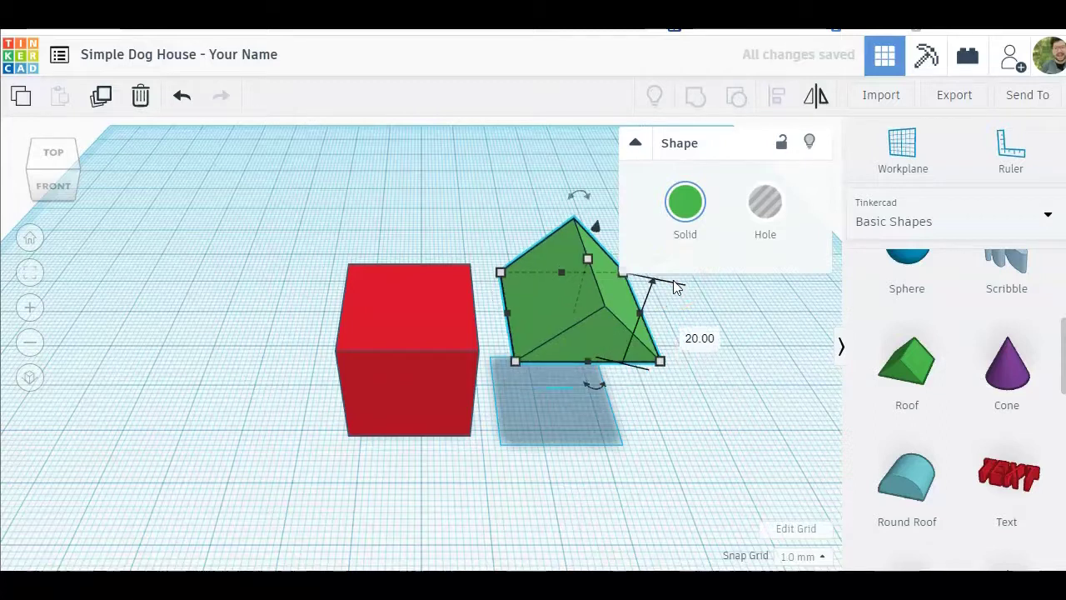
left_click(674, 407)
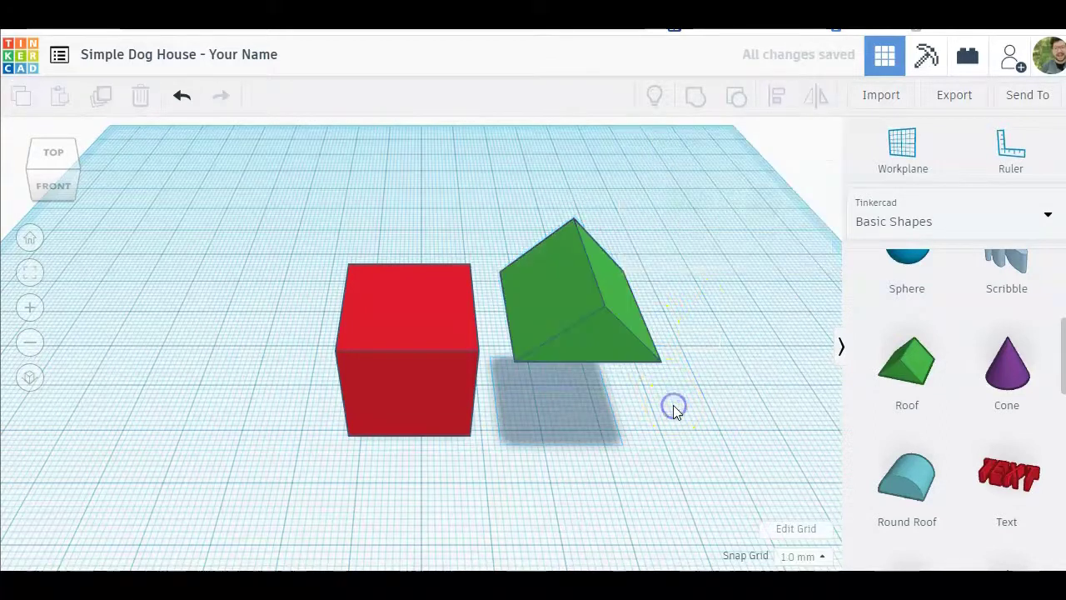
Compare the raised roof with the top of the box from the front, and return to the home view
left_click(30, 342)
left_click(30, 343)
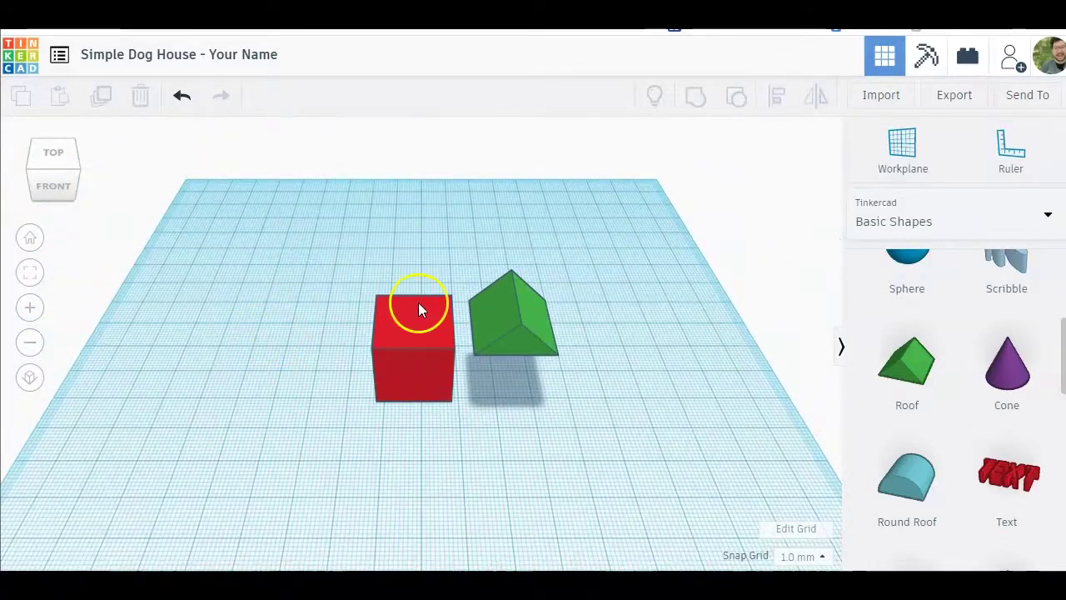
left_click(55, 186)
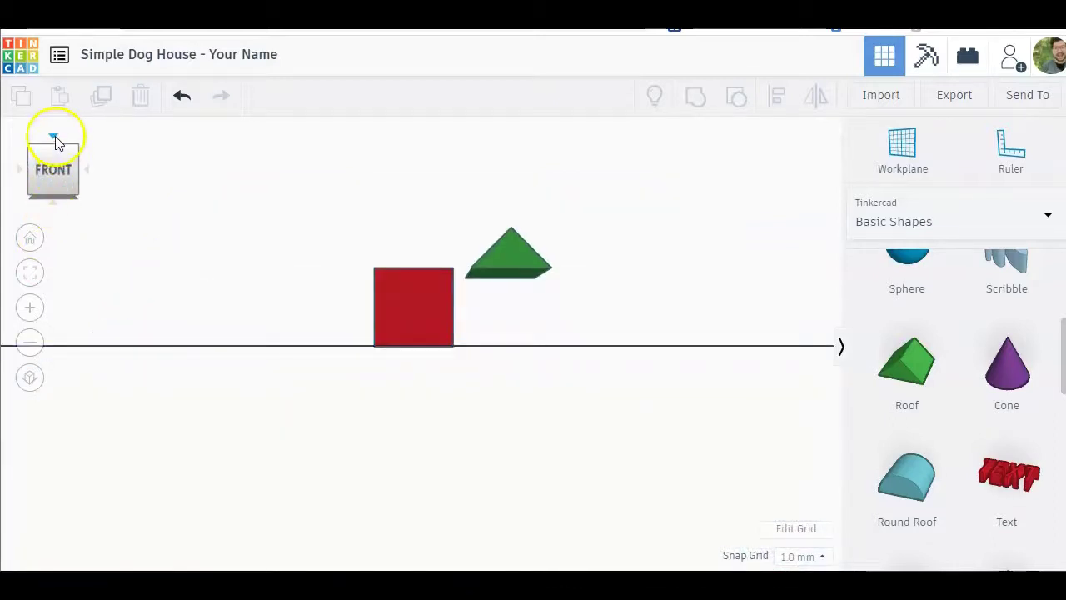
left_click(55, 140)
left_click(38, 236)
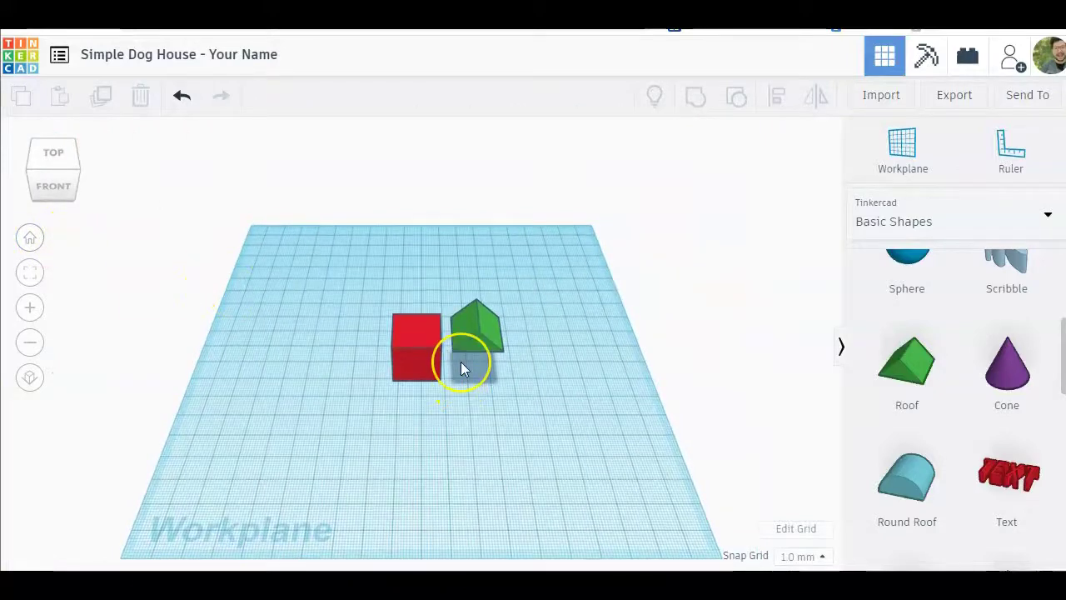
scroll(461, 362, "up", 3)
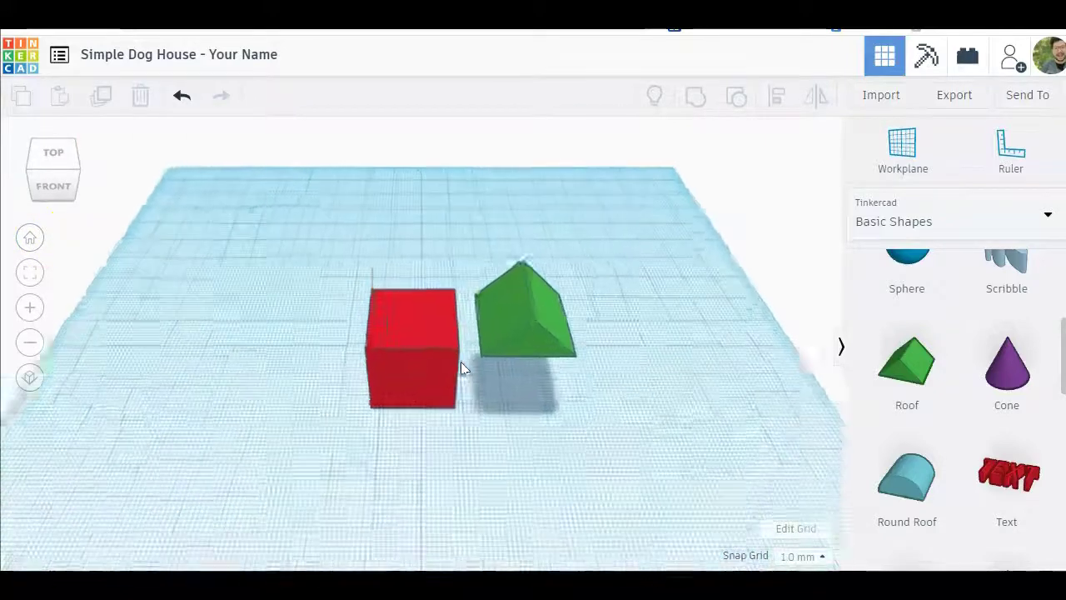
left_click(483, 292)
scroll(488, 280, "down", 2)
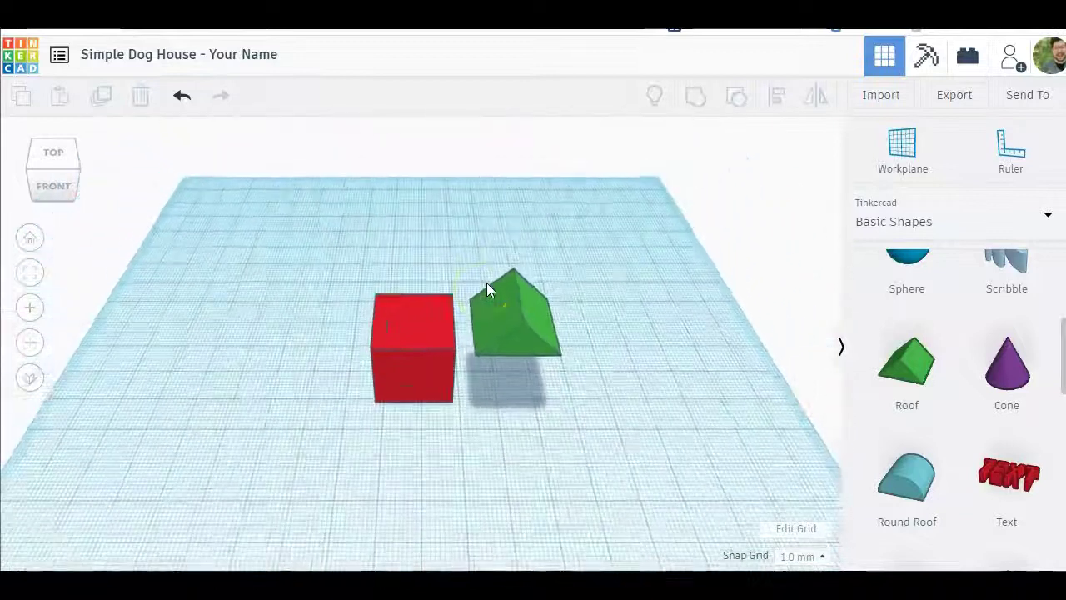
Select the box and the roof together and align their centres along the workplane's width
left_click(366, 261)
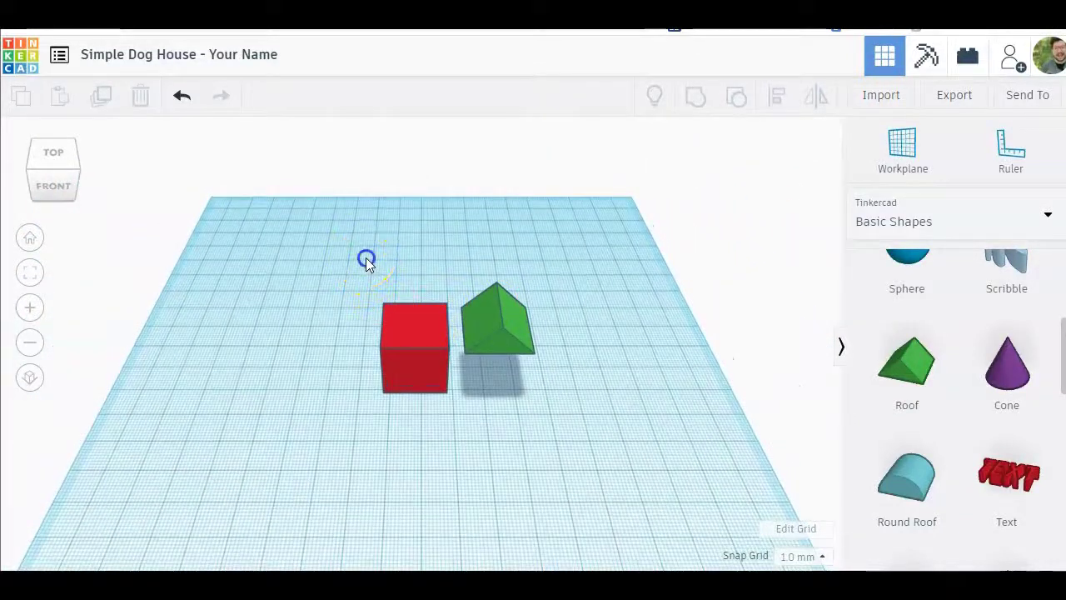
left_click_drag(366, 261, 561, 438)
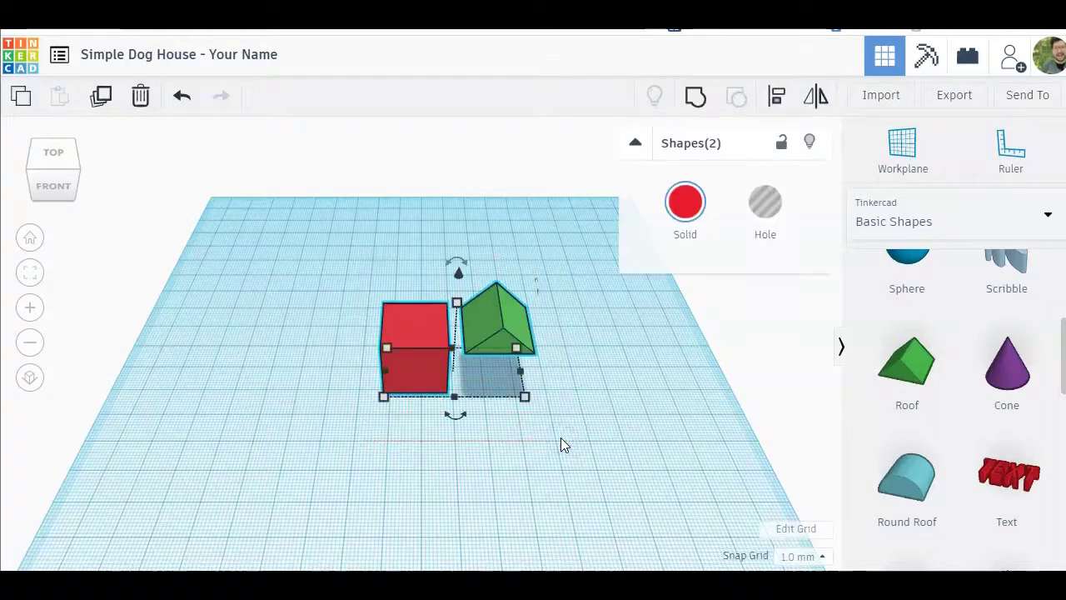
left_click_drag(359, 255, 562, 439)
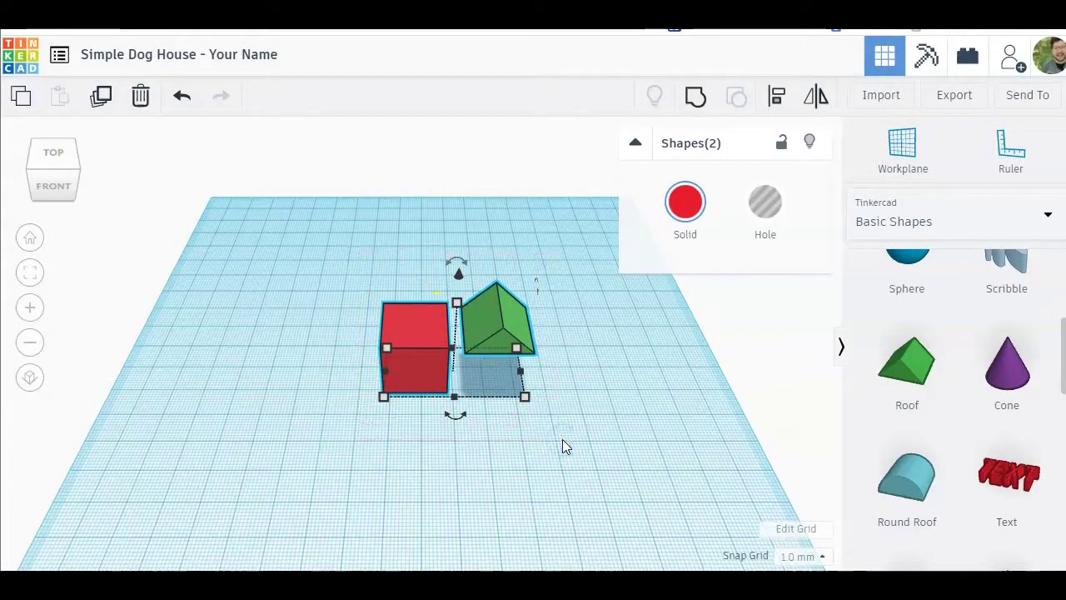
left_click(777, 98)
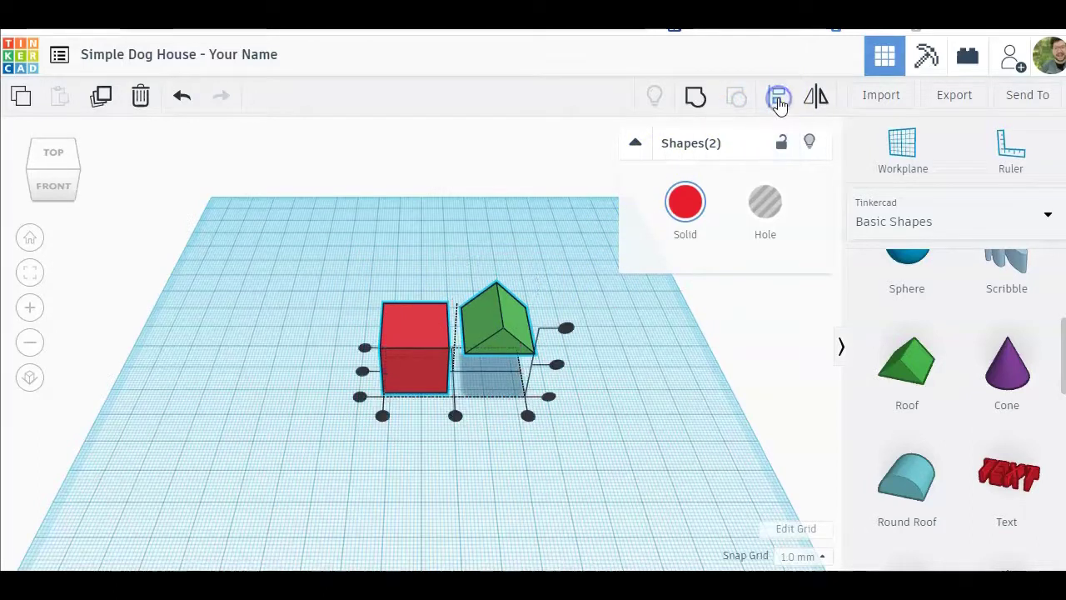
left_click(455, 417)
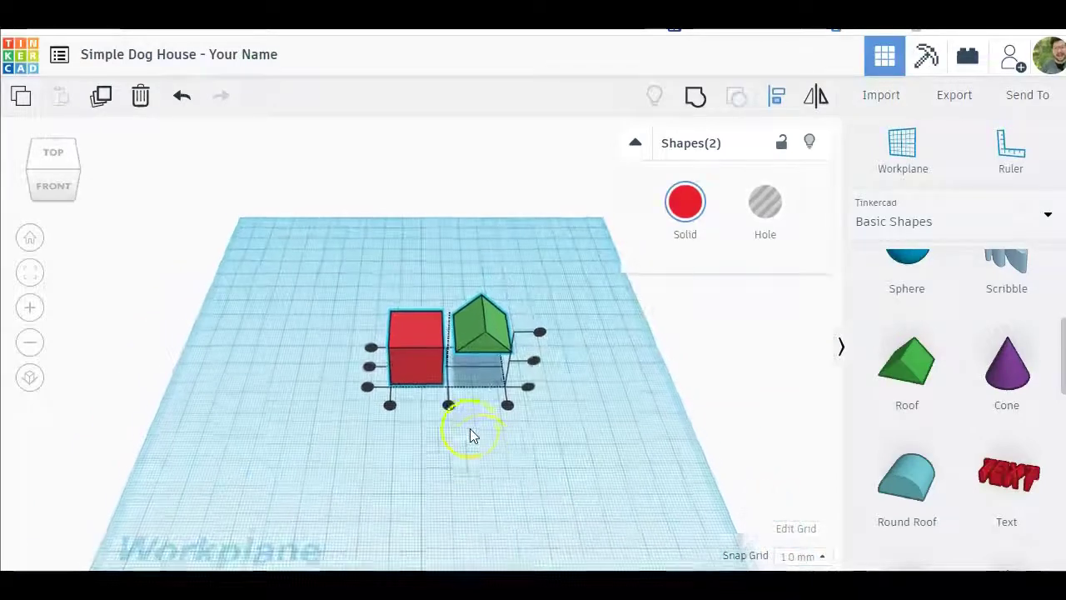
scroll(481, 443, "up", 5)
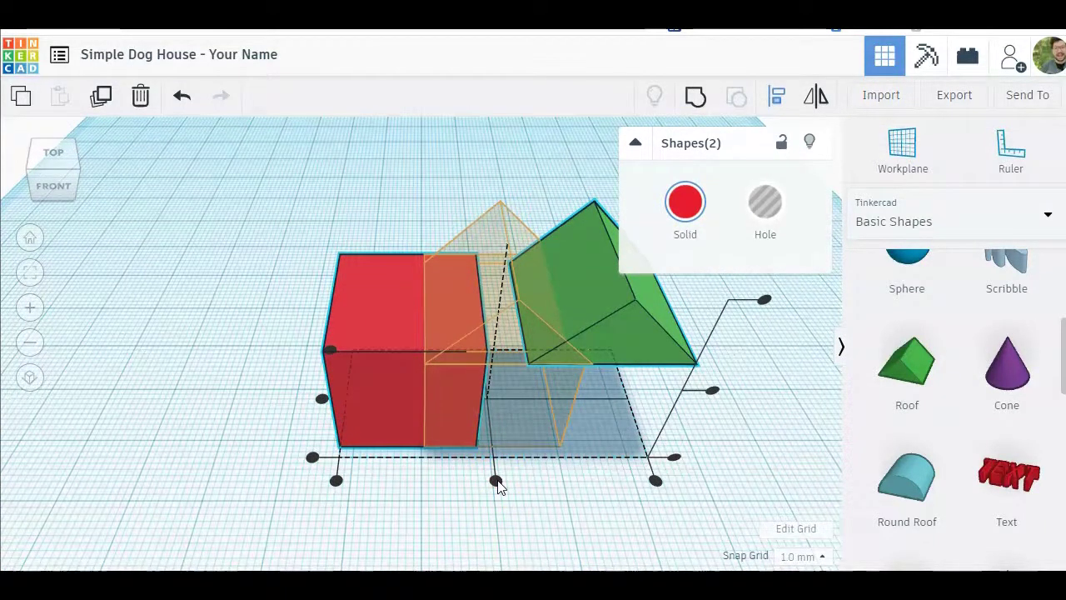
left_click(496, 480)
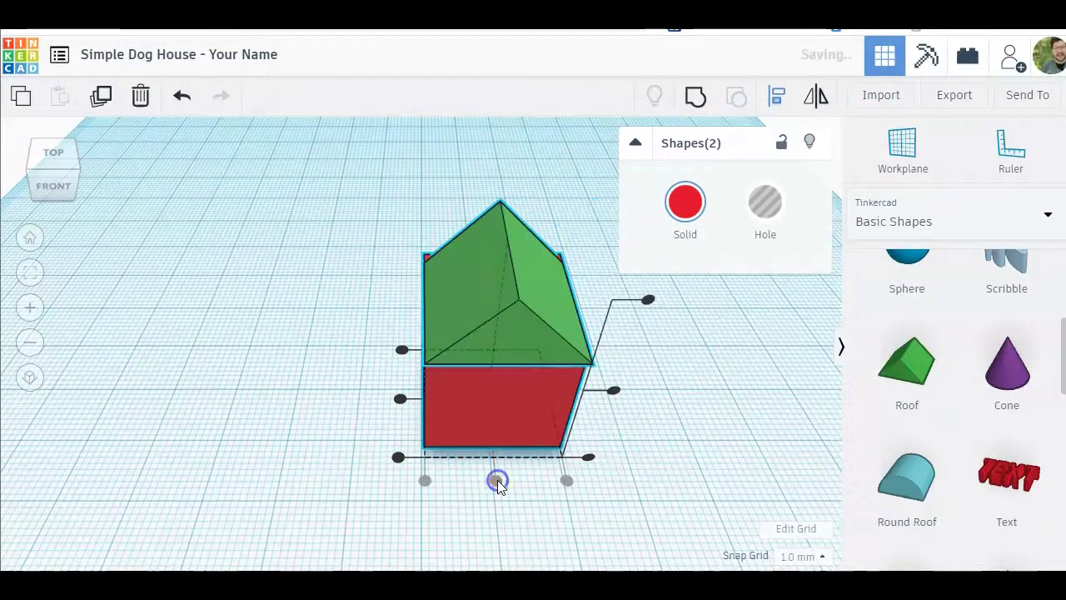
left_click(702, 394)
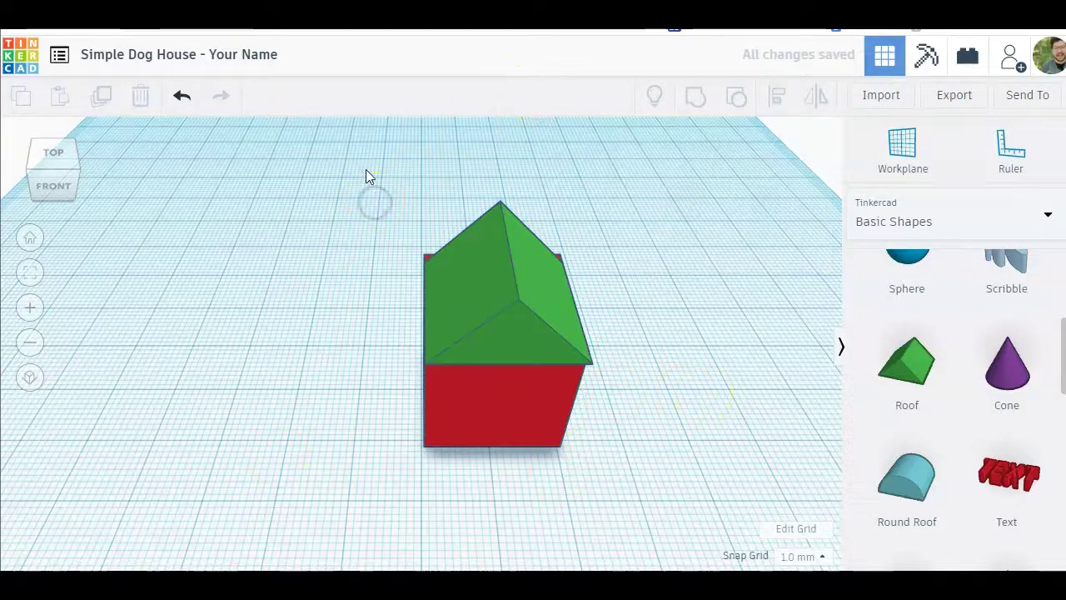
Select the box and roof together and align their centres along the workplane's depth
left_click_drag(369, 177, 658, 526)
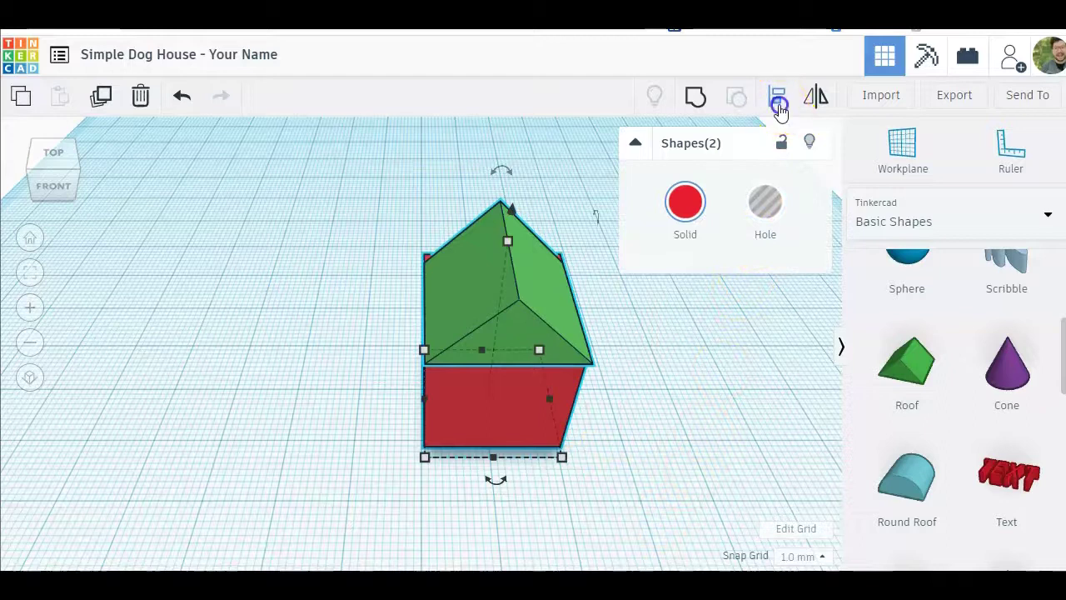
left_click(779, 106)
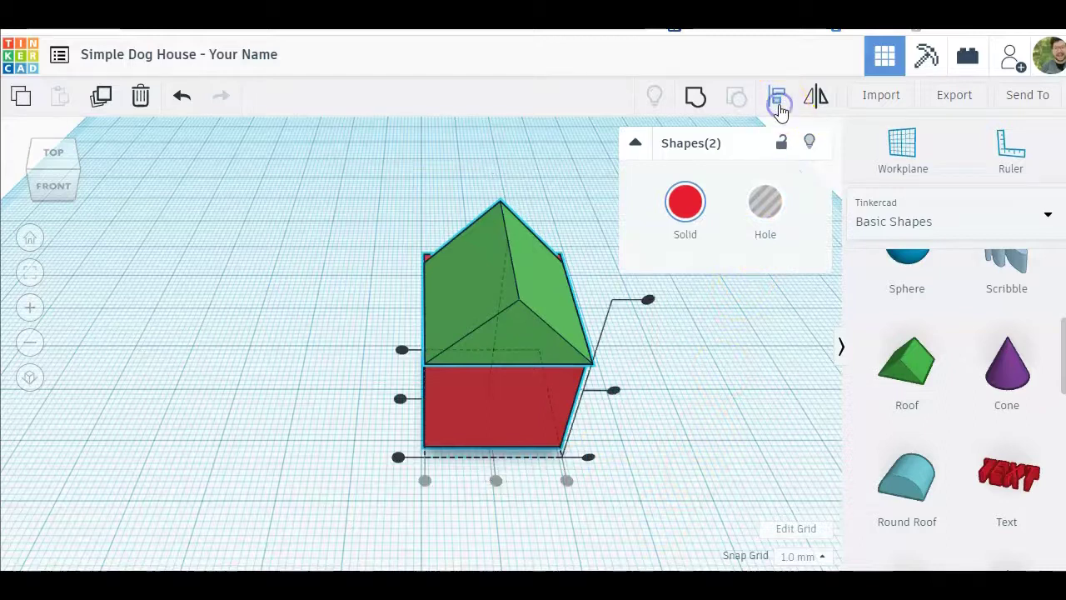
left_click(400, 400)
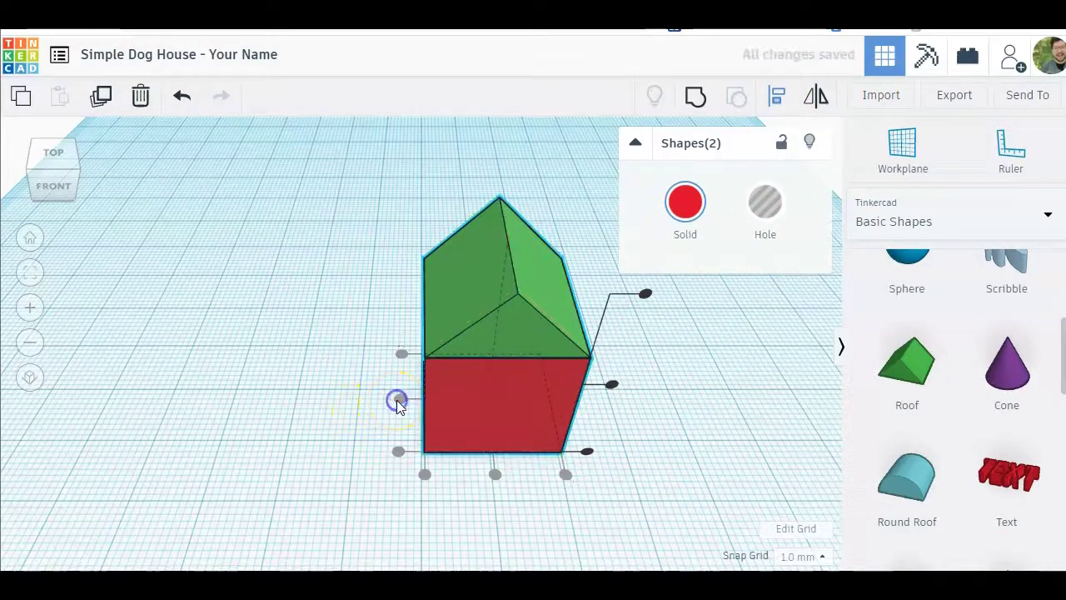
left_click(305, 373)
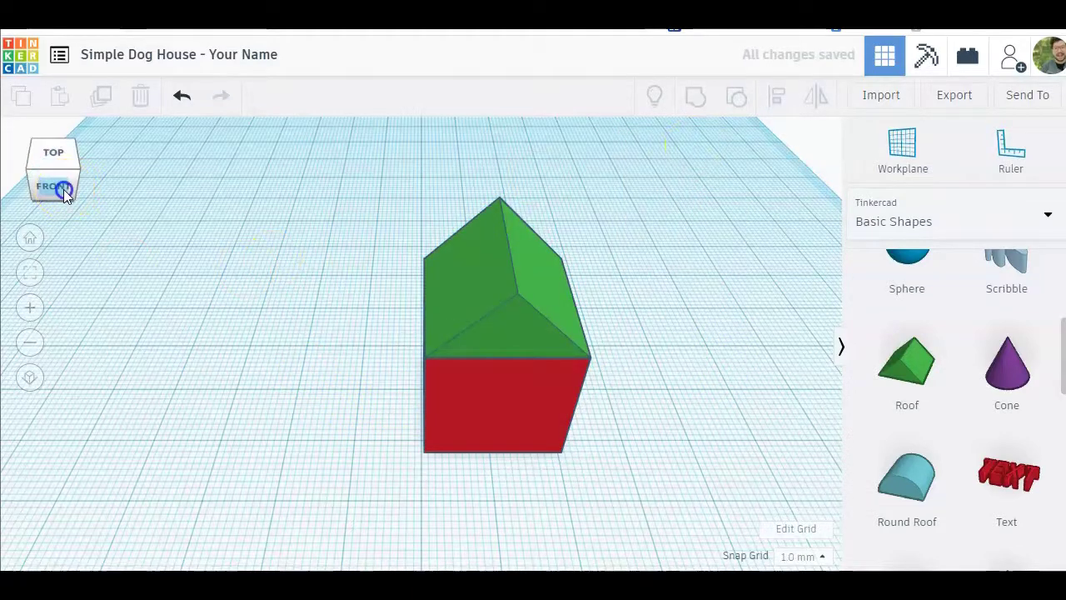
mouse_move(63, 189)
left_mouse_down()
mouse_move(47, 166)
mouse_move(62, 200)
mouse_move(67, 193)
left_mouse_up()
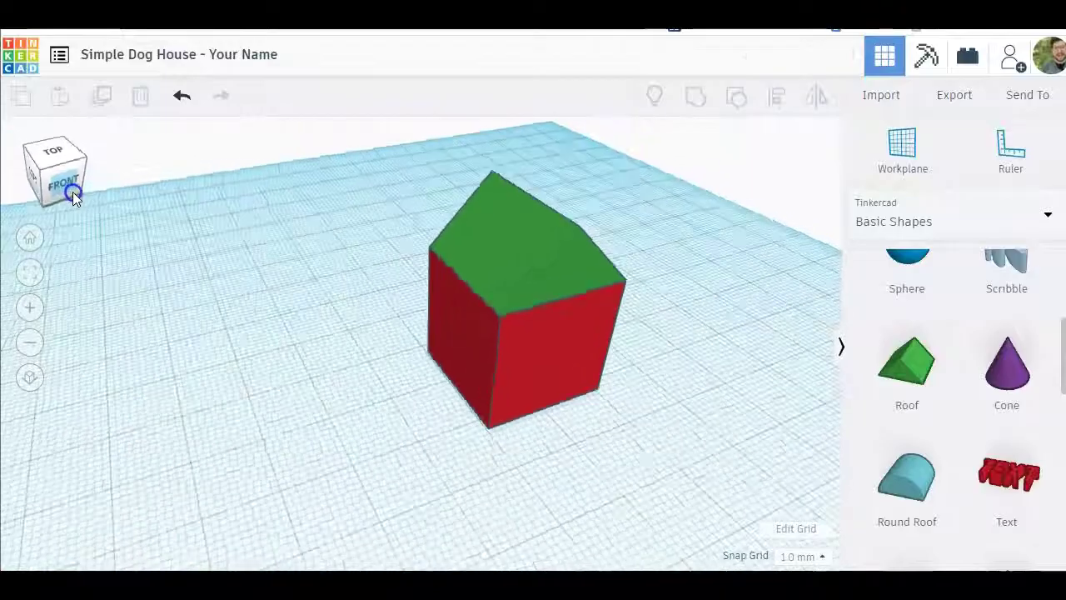
mouse_move(72, 192)
left_mouse_down()
mouse_move(155, 193)
mouse_move(72, 185)
left_mouse_up()
Select the red box and green roof together and group them into a single shape
left_click(29, 240)
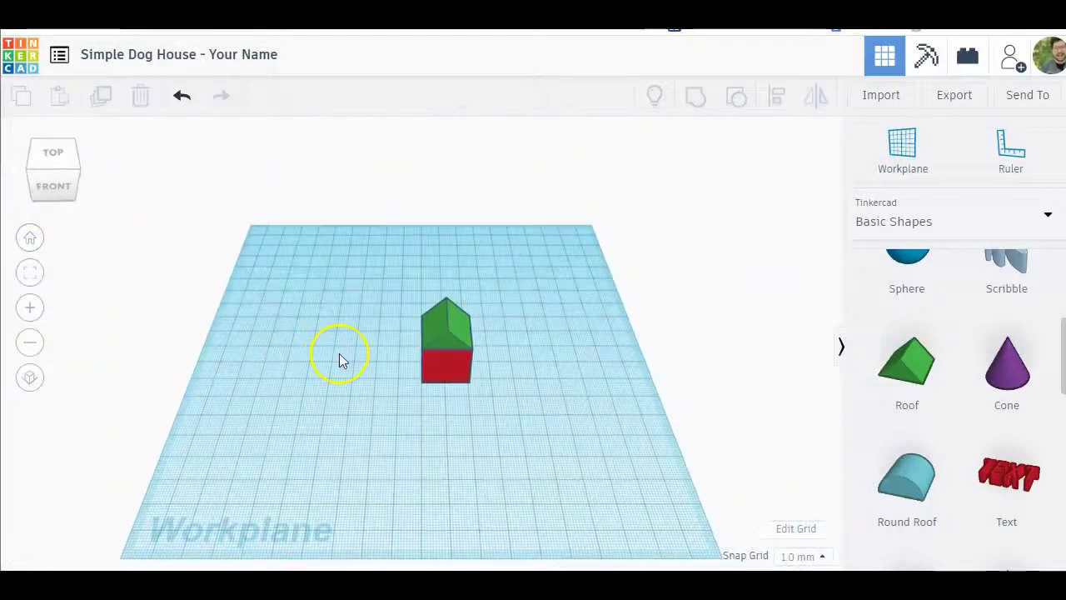
left_click_drag(385, 269, 513, 416)
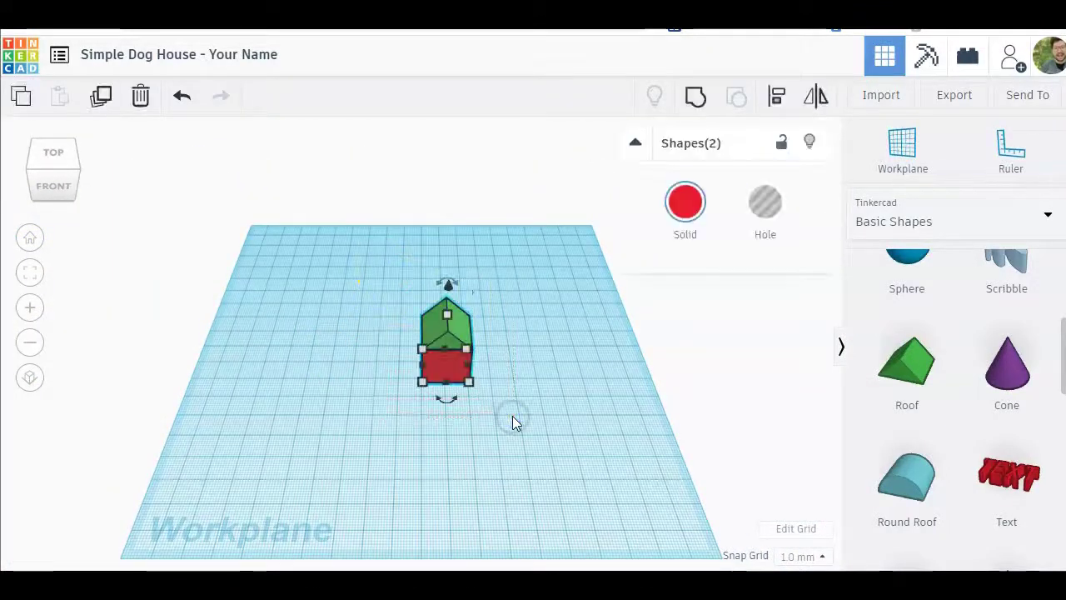
left_click(697, 96)
scroll(504, 366, "down", 3)
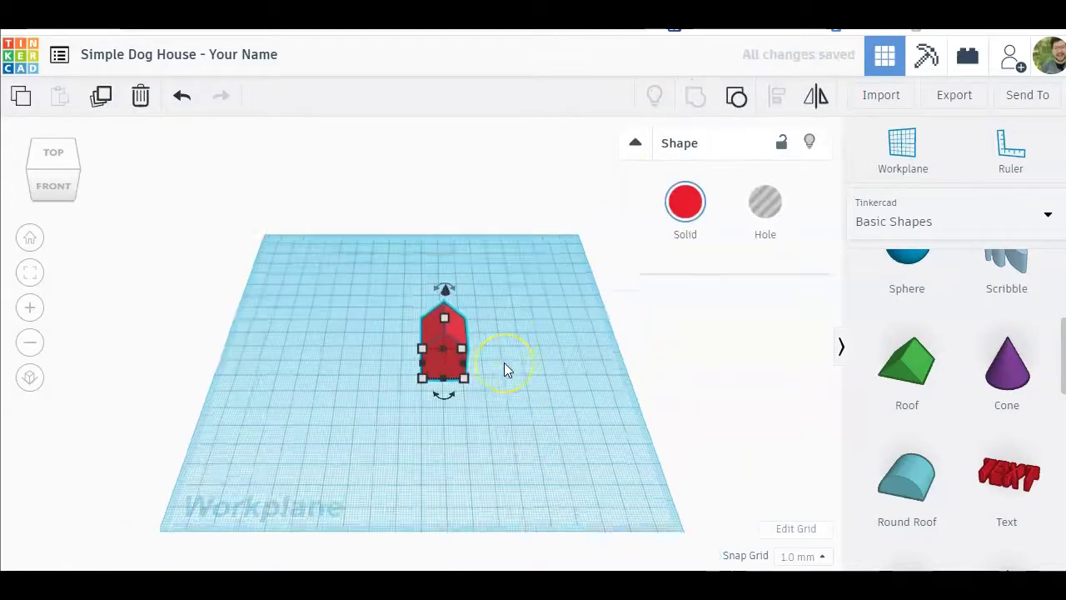
scroll(504, 369, "up", 5)
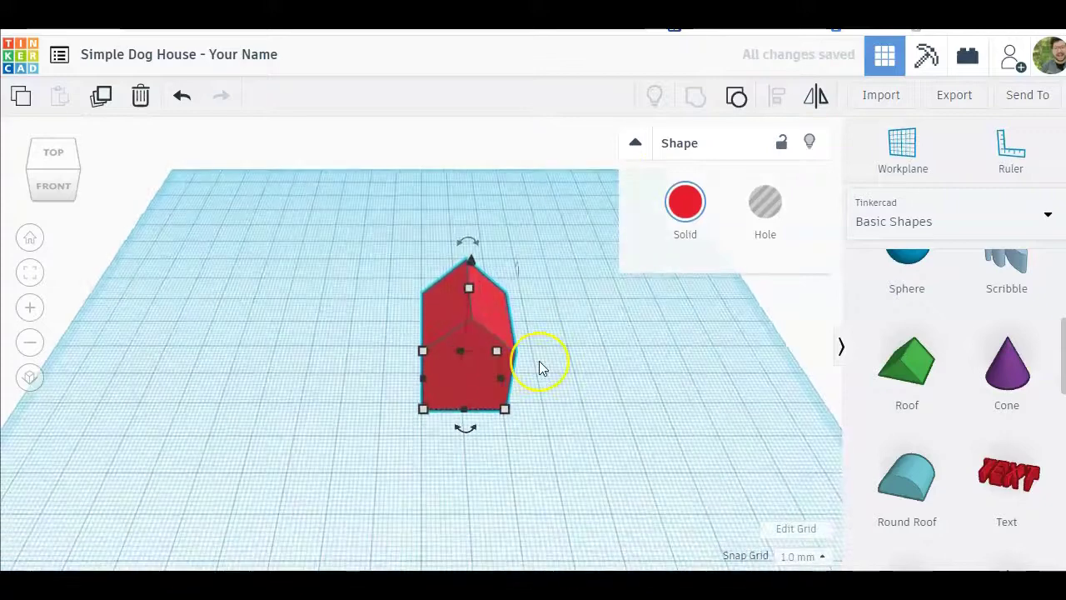
scroll(539, 361, "up", 3)
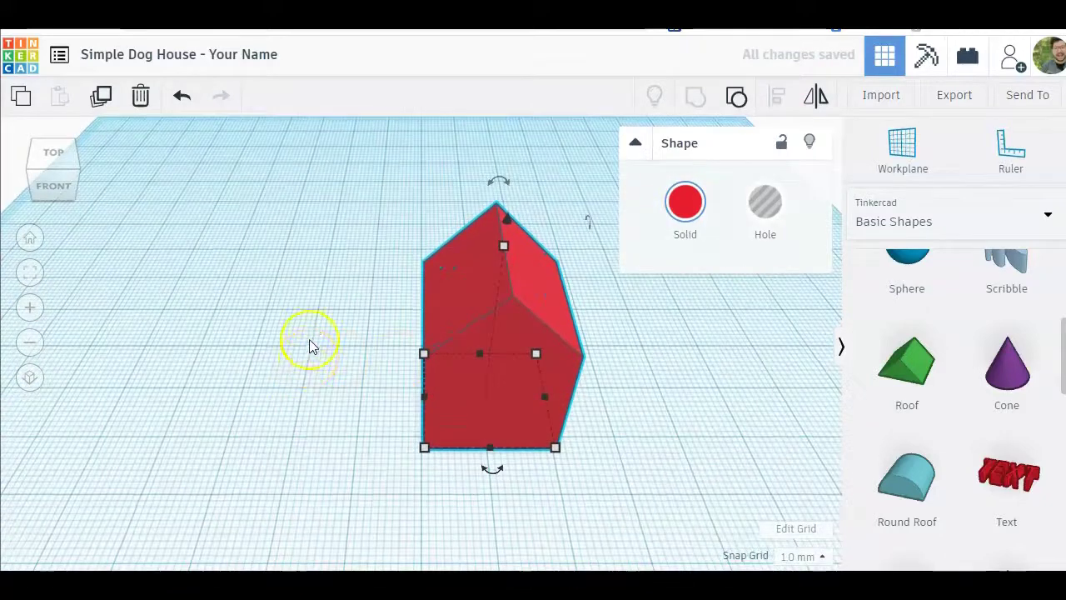
left_click(313, 327)
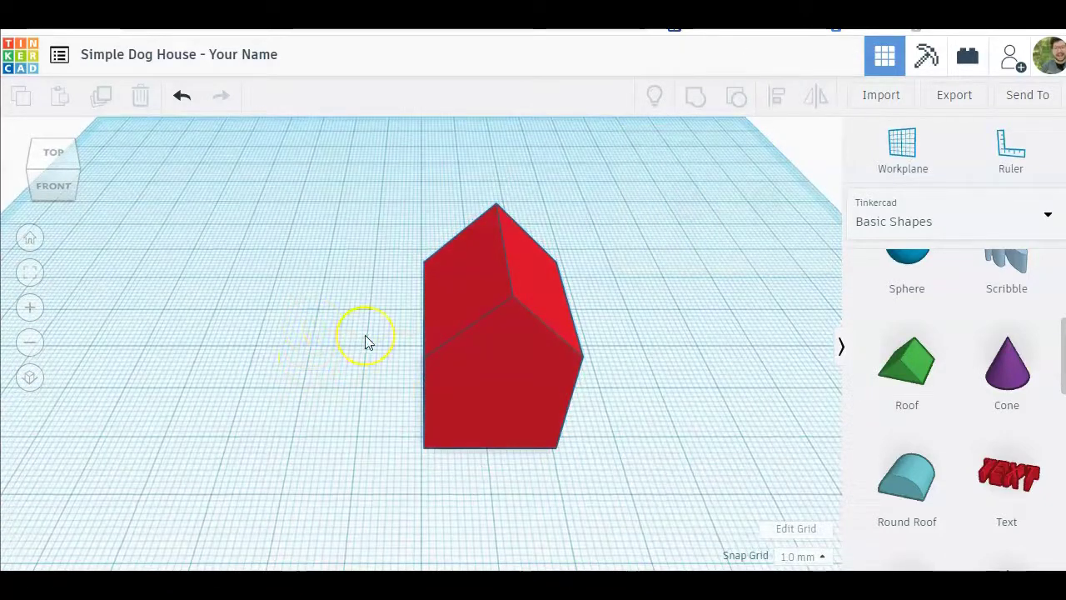
Examine the grouped house from its side and front, and check its base width
left_click(67, 188)
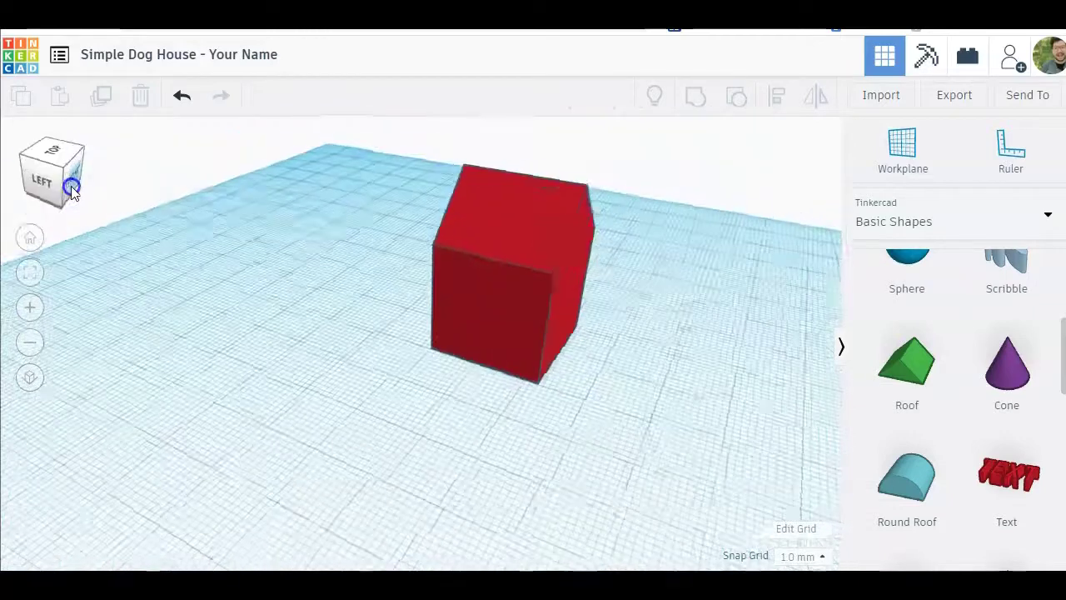
left_click(55, 188)
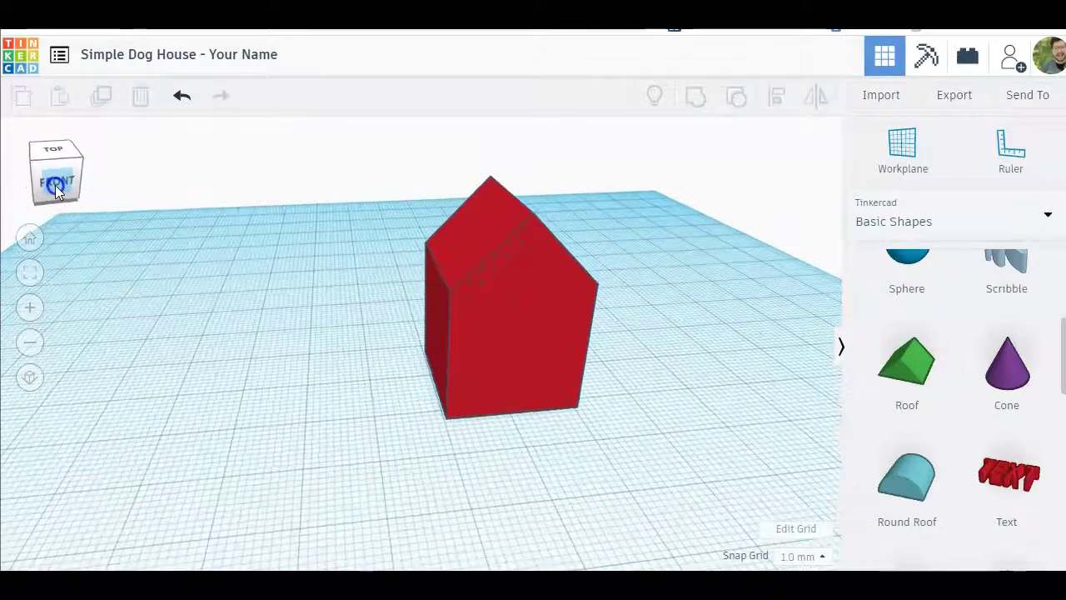
left_click(463, 294)
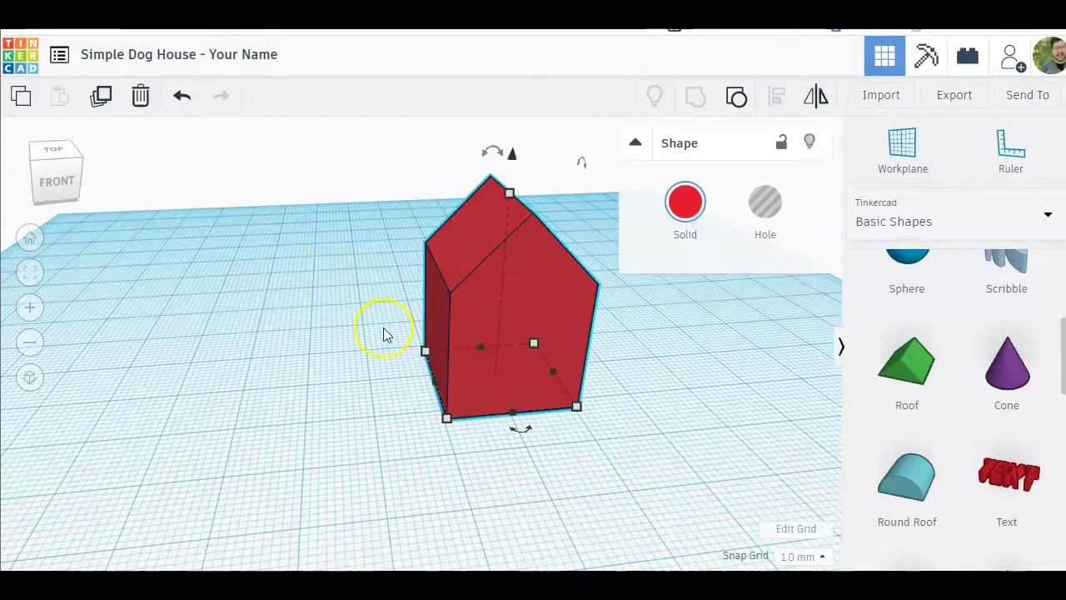
scroll(384, 334, "down", 4)
scroll(384, 333, "up", 2)
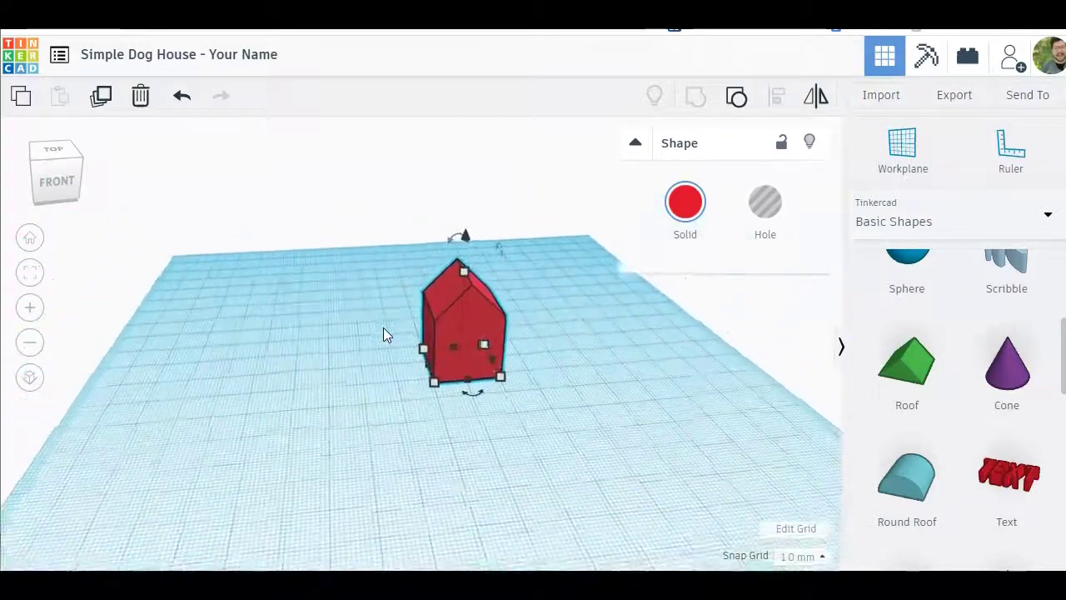
left_click(430, 373)
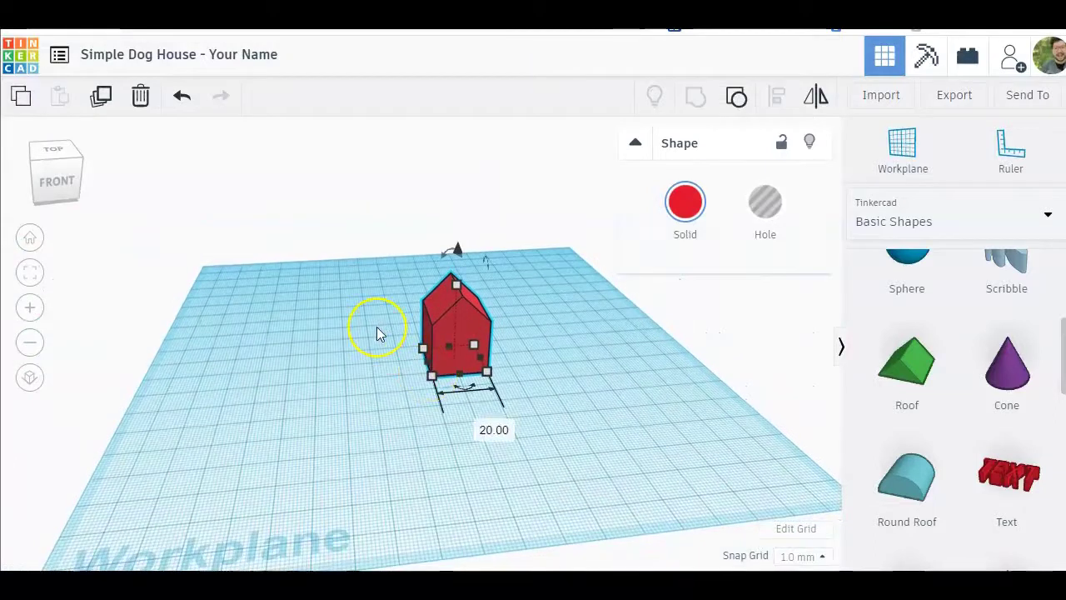
scroll(376, 326, "up", 3)
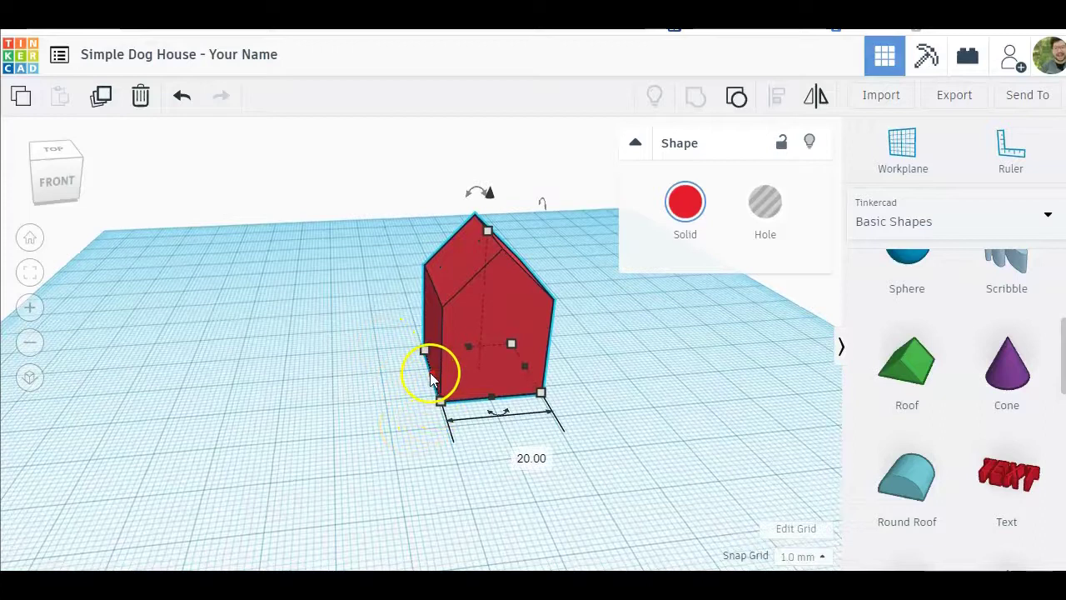
left_click(373, 390)
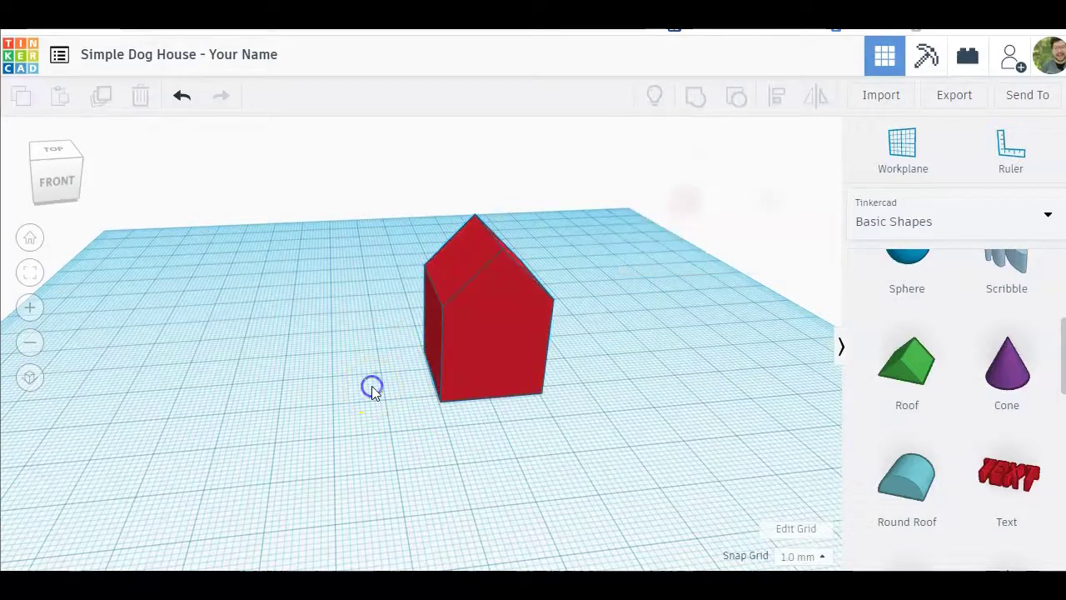
Select the grouped house and set its width to 100 mm
left_click(481, 336)
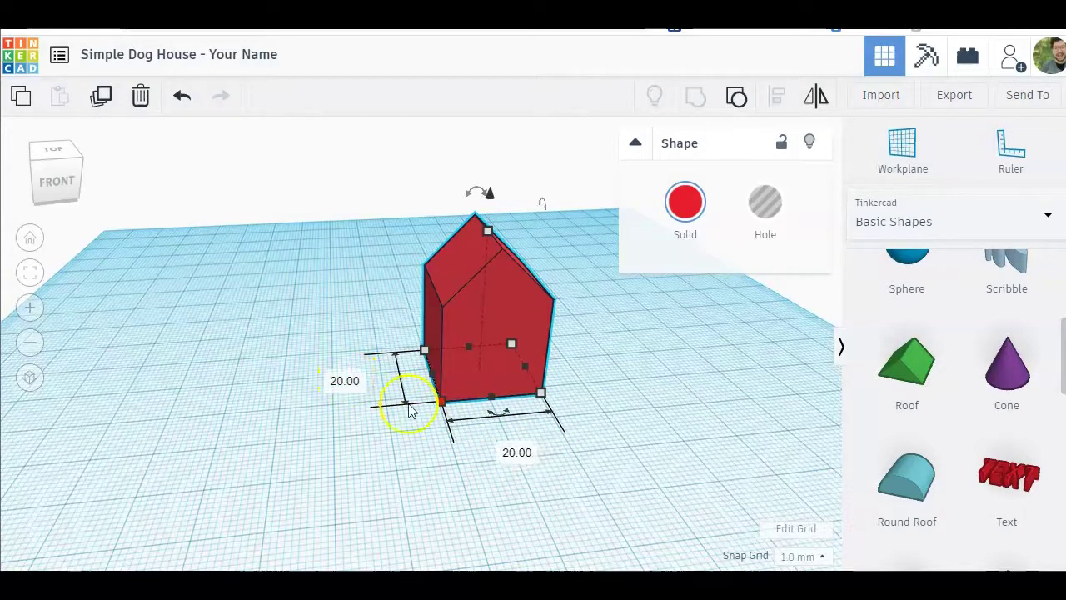
left_click(517, 453)
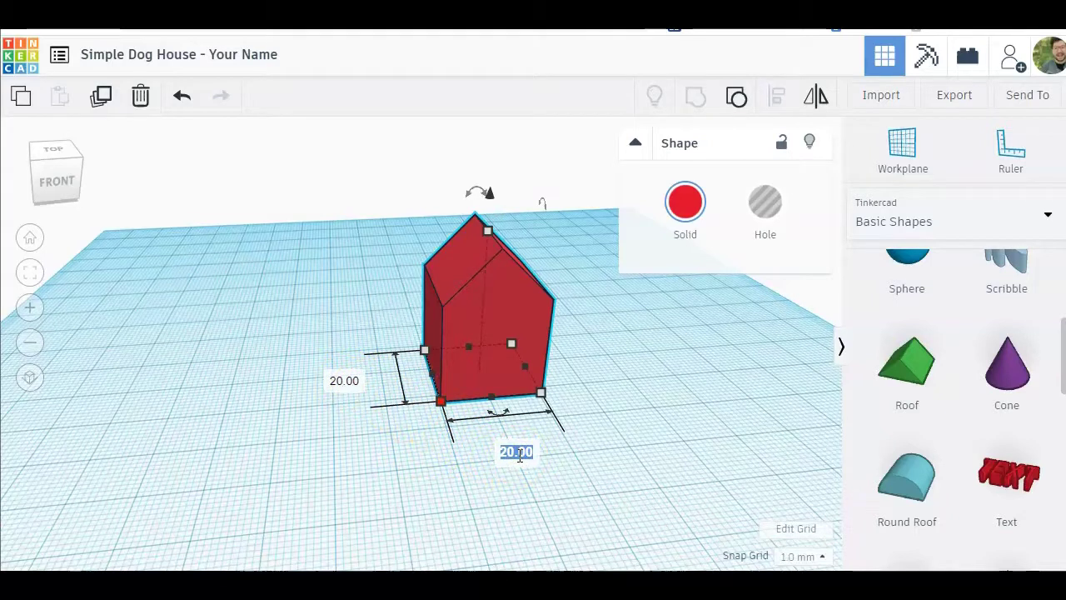
key("Return")
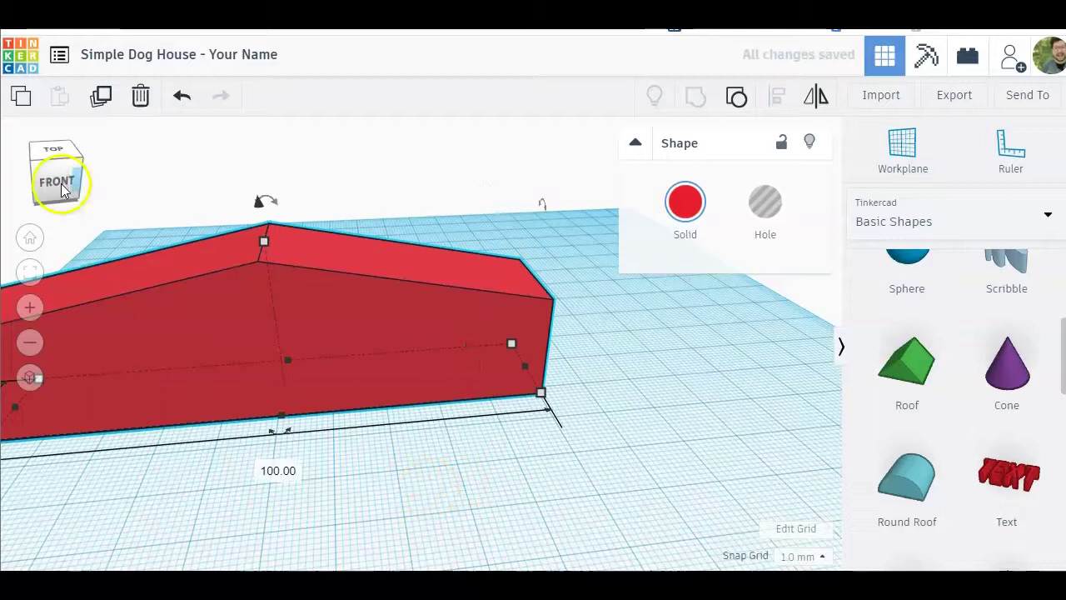
Set the overall height of the grouped house to 40 mm
left_click(31, 237)
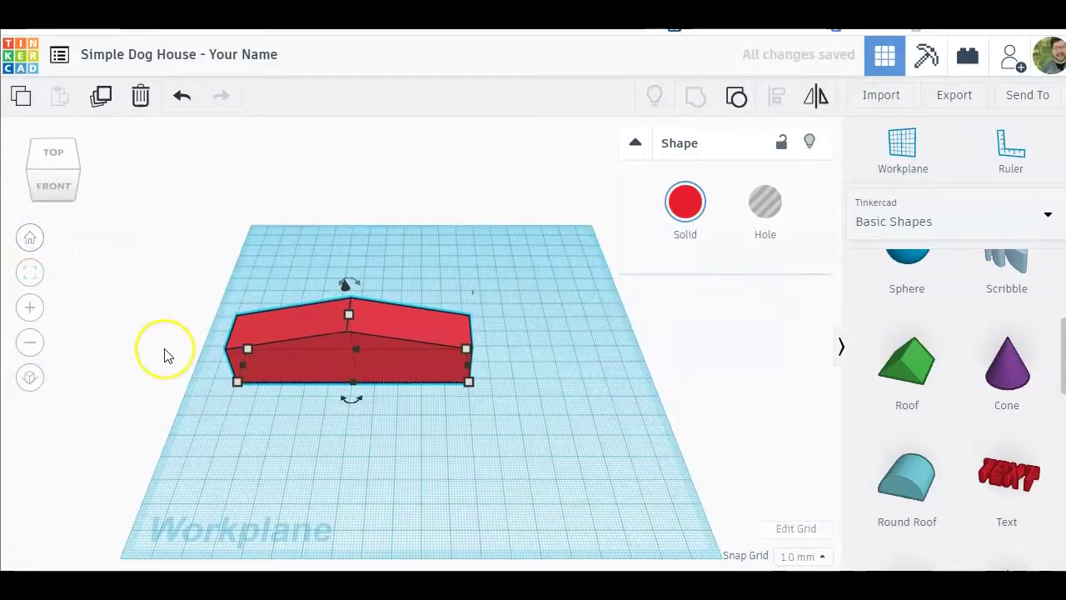
scroll(164, 348, "down", 2)
scroll(164, 348, "up", 5)
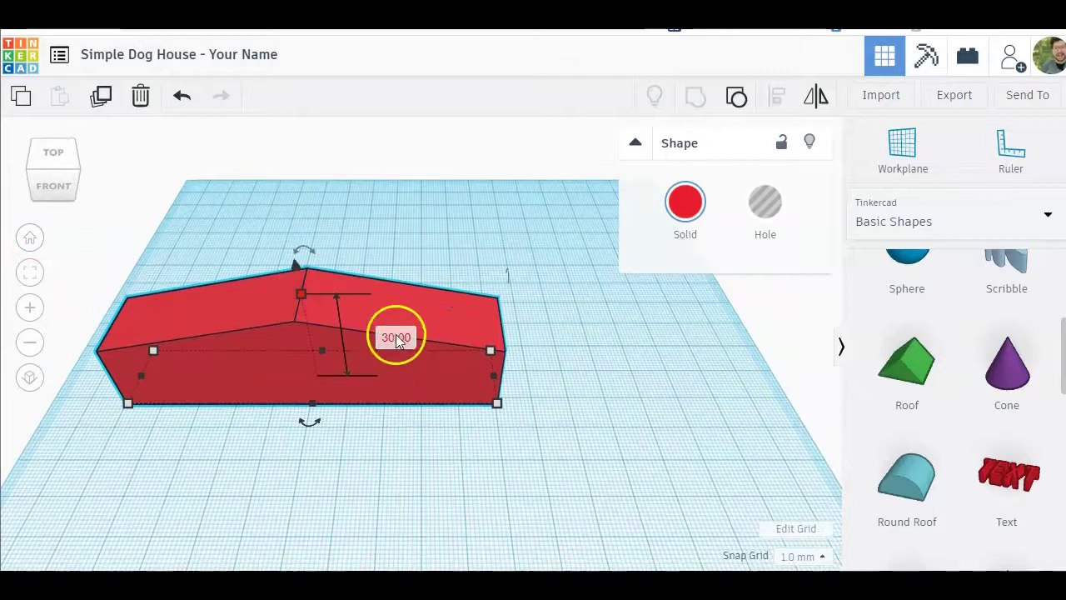
left_click(396, 339)
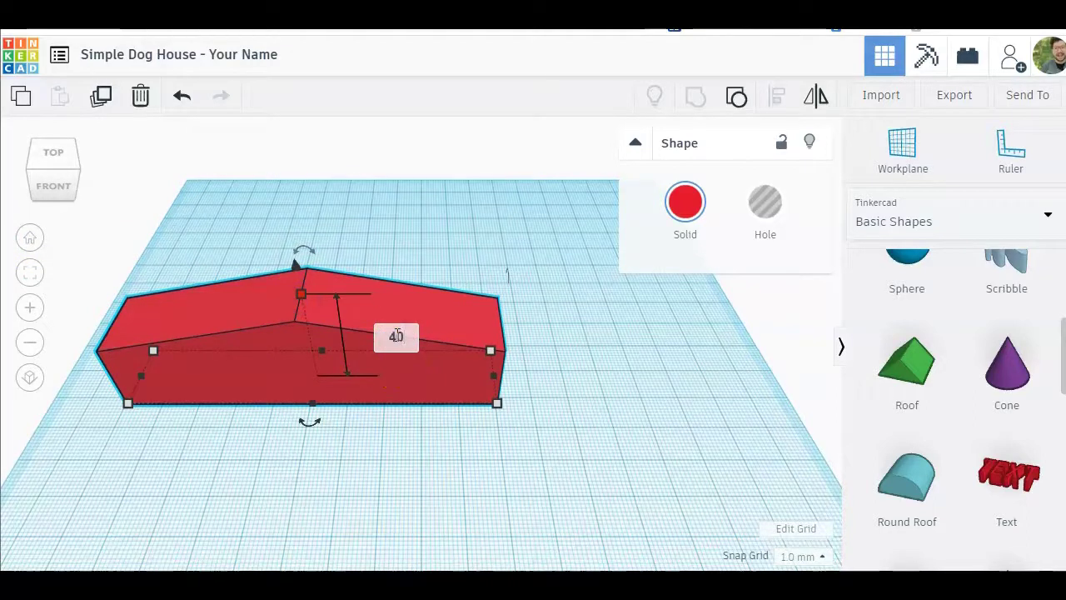
key("Return")
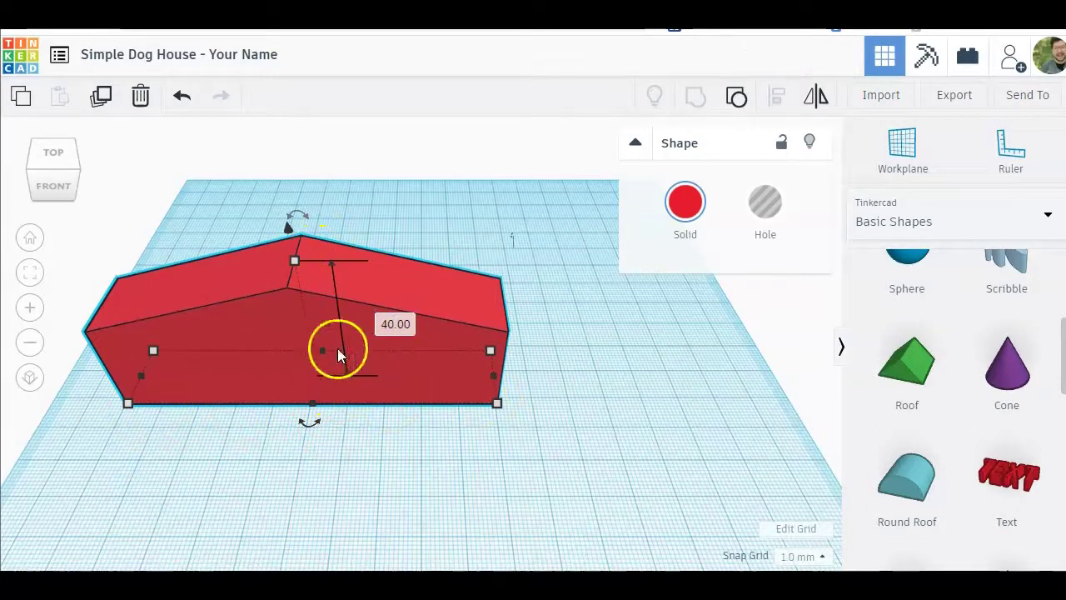
Set the front-to-back depth of the house to 40 mm at its base
left_click(57, 193)
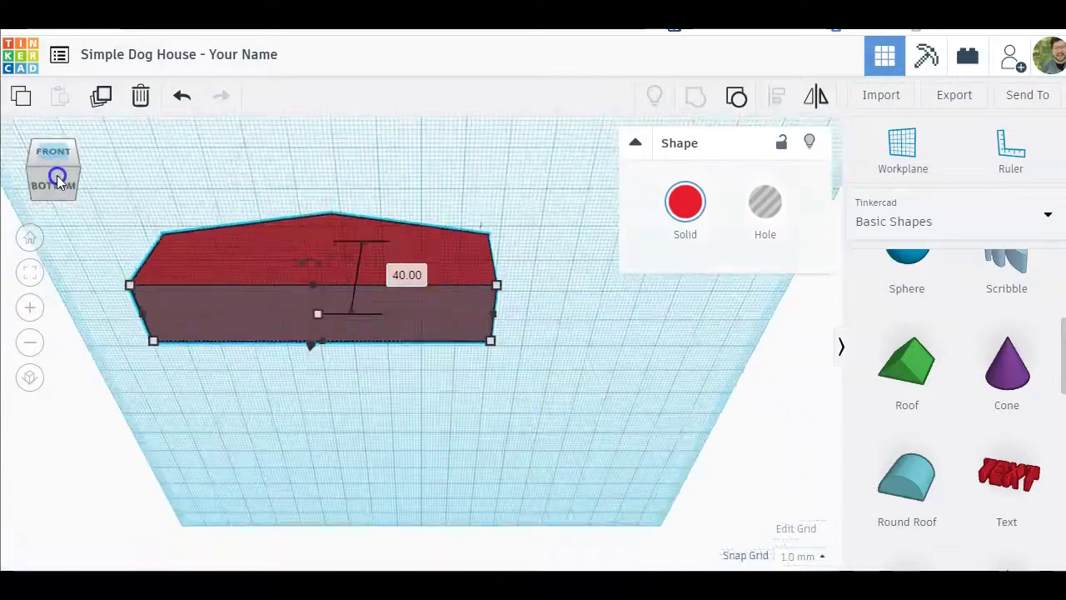
left_click(89, 191)
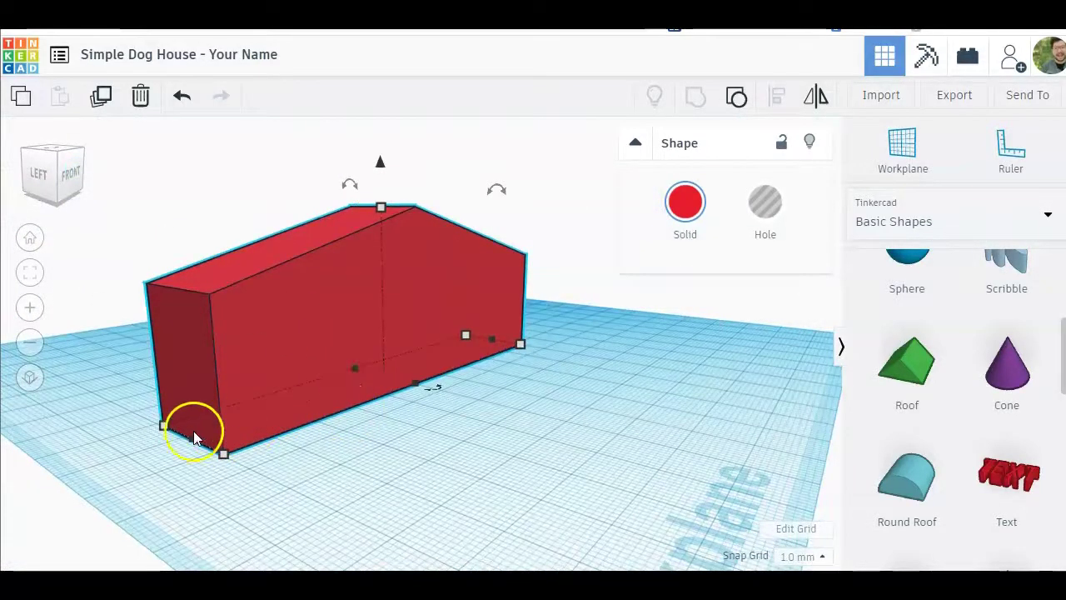
left_click(192, 443)
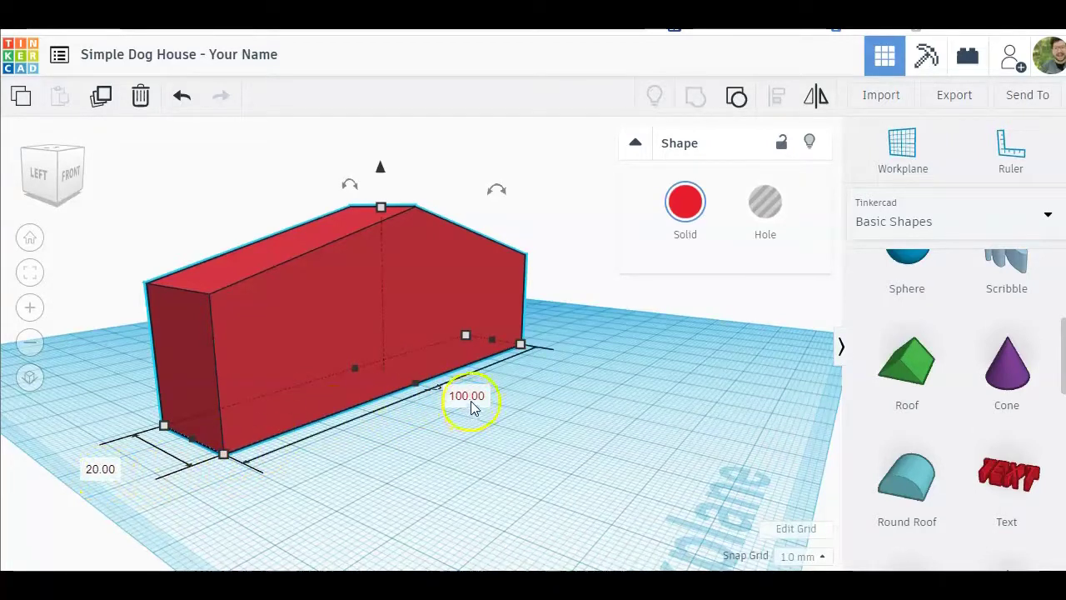
left_click(100, 469)
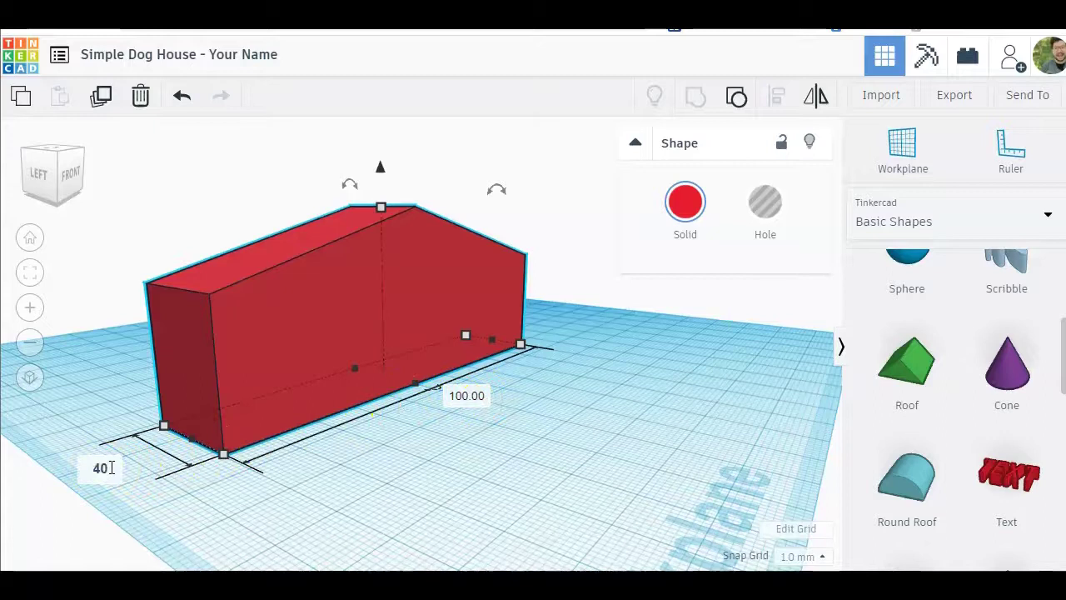
type("40")
key("Return")
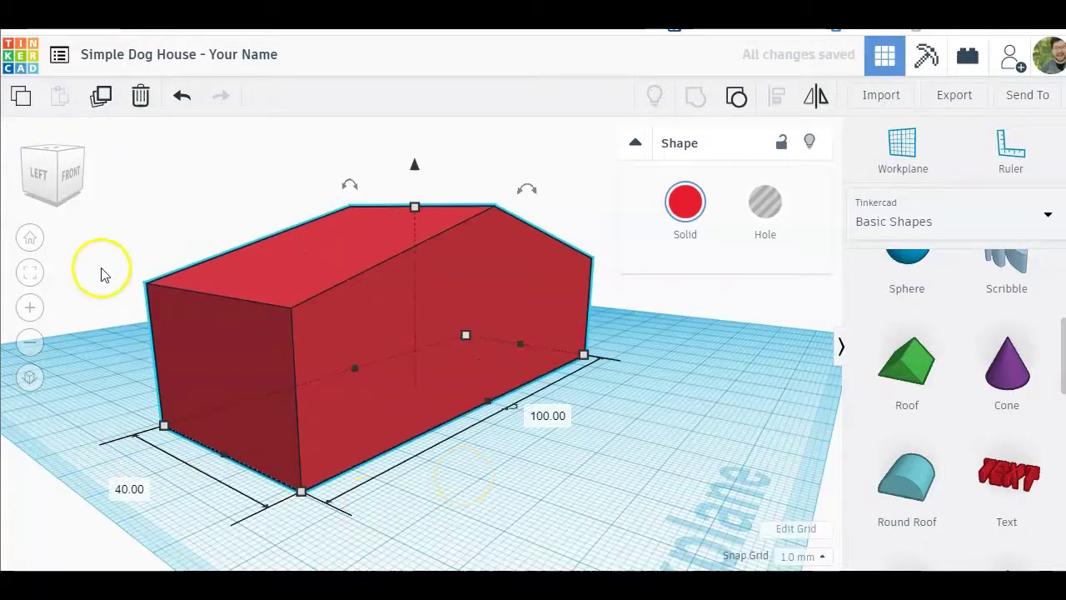
Move the resized house so it sits centred across the workplane, nearer its back edge
left_click(30, 238)
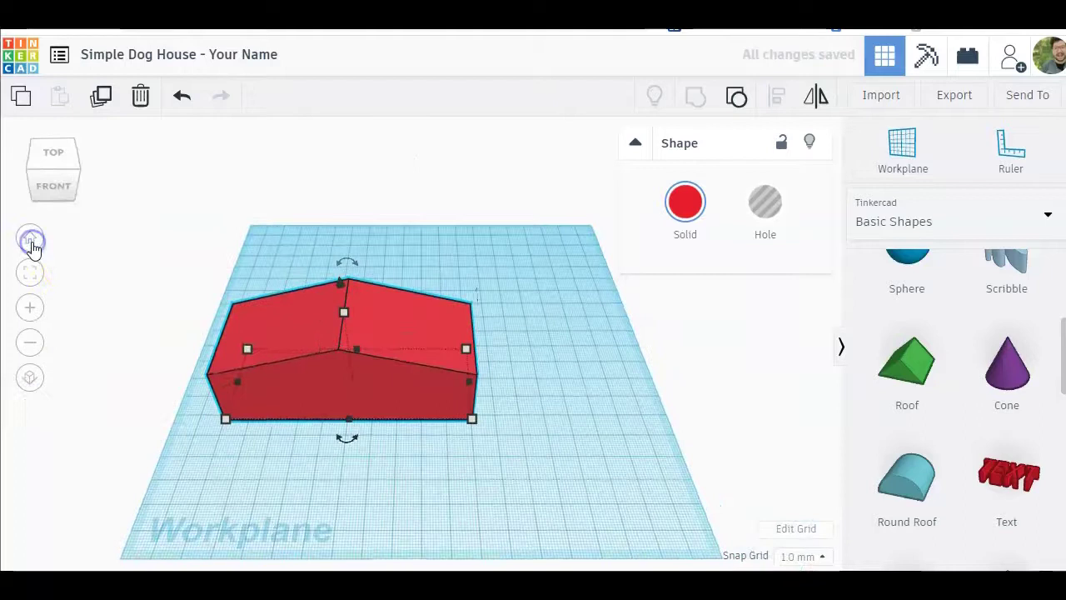
left_click(133, 262)
left_click_drag(278, 348, 365, 275)
left_click(229, 274)
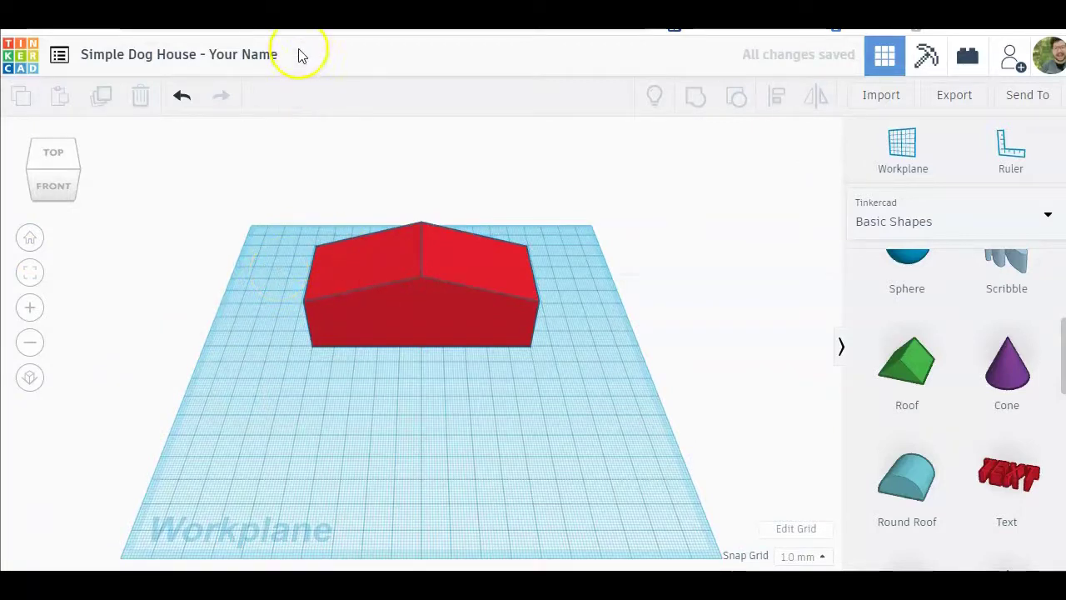
Duplicate the house in place and clear the selection
left_click(403, 303)
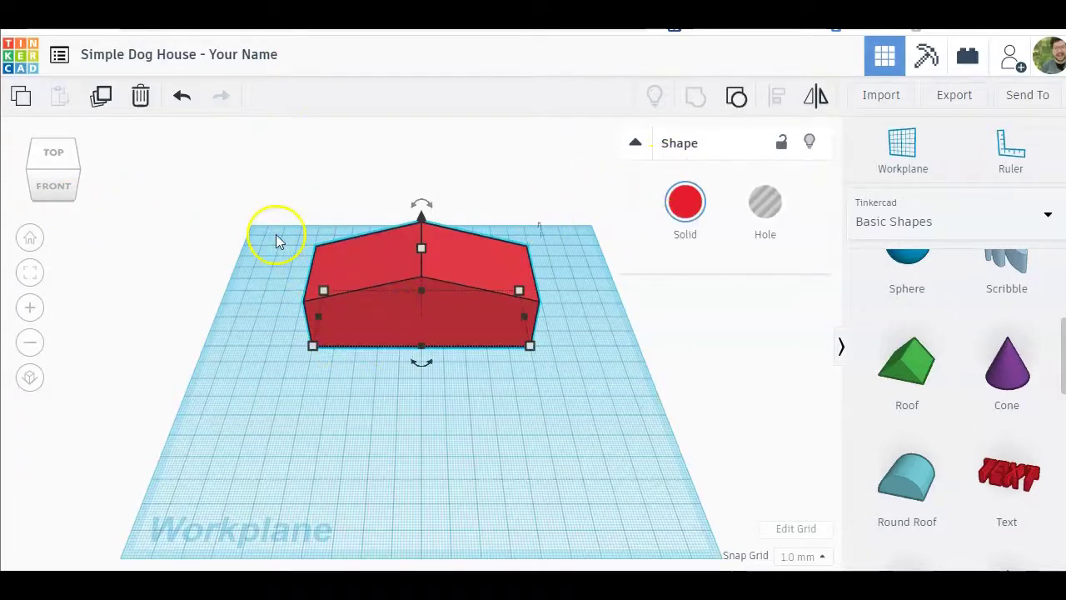
left_click(96, 108)
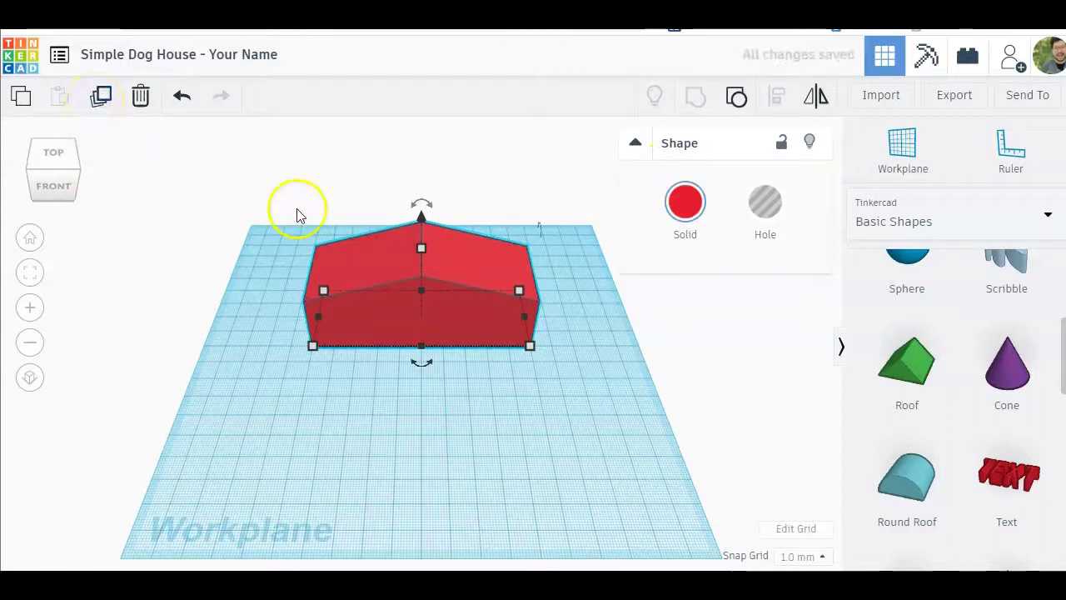
left_click(469, 171)
scroll(443, 270, "down", 4)
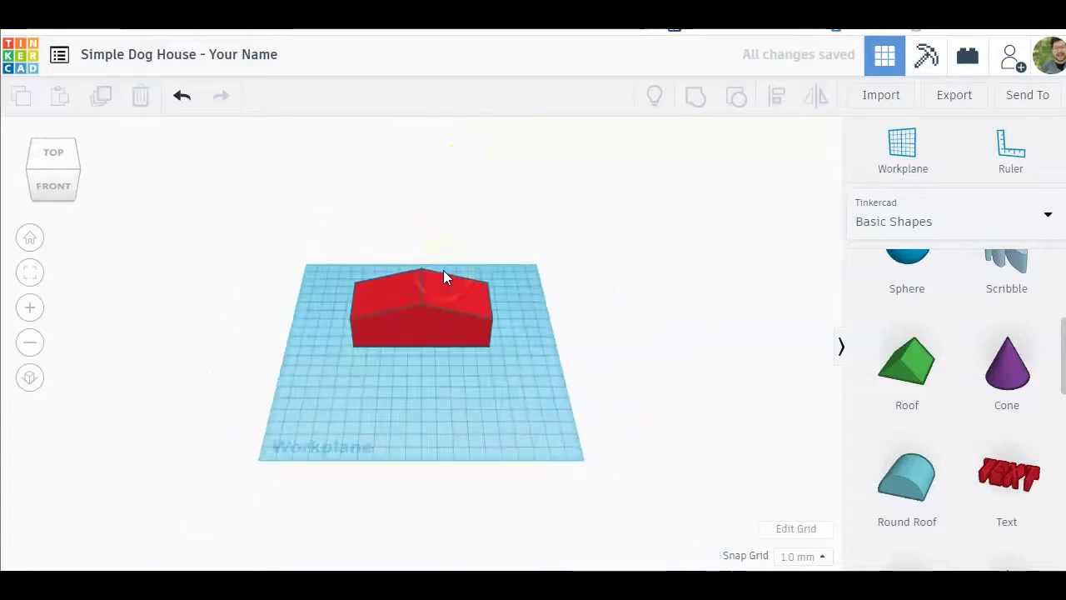
Move one of the stacked houses forward, clear of the other, toward the front of the workplane
scroll(443, 270, "up", 5)
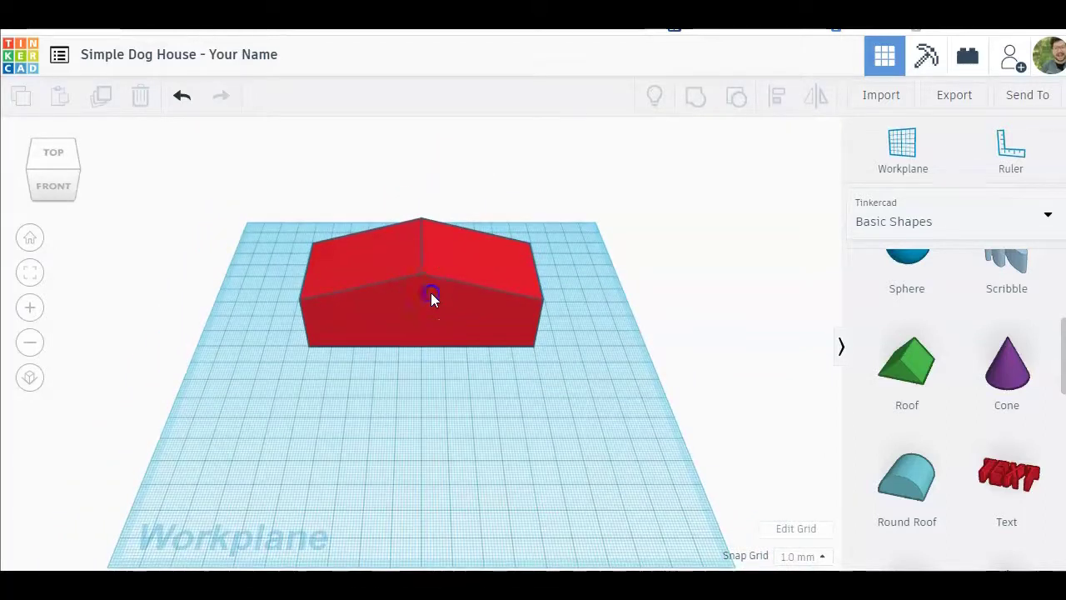
left_click_drag(431, 296, 408, 441, "alt")
left_click(641, 369)
scroll(595, 427, "down", 2)
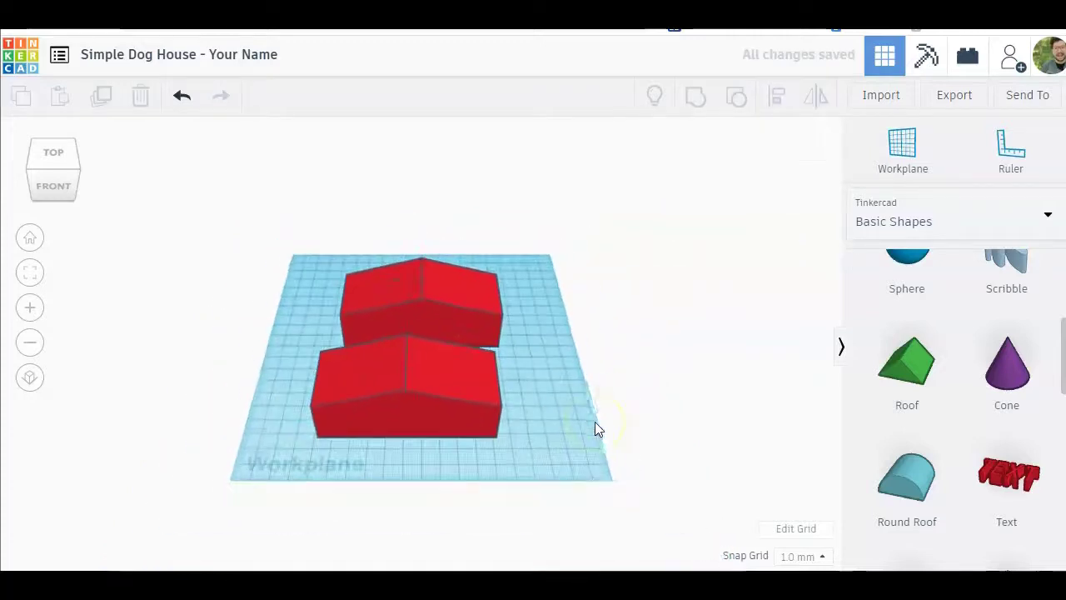
scroll(594, 428, "up", 4)
scroll(595, 428, "down", 1)
scroll(595, 422, "down", 2)
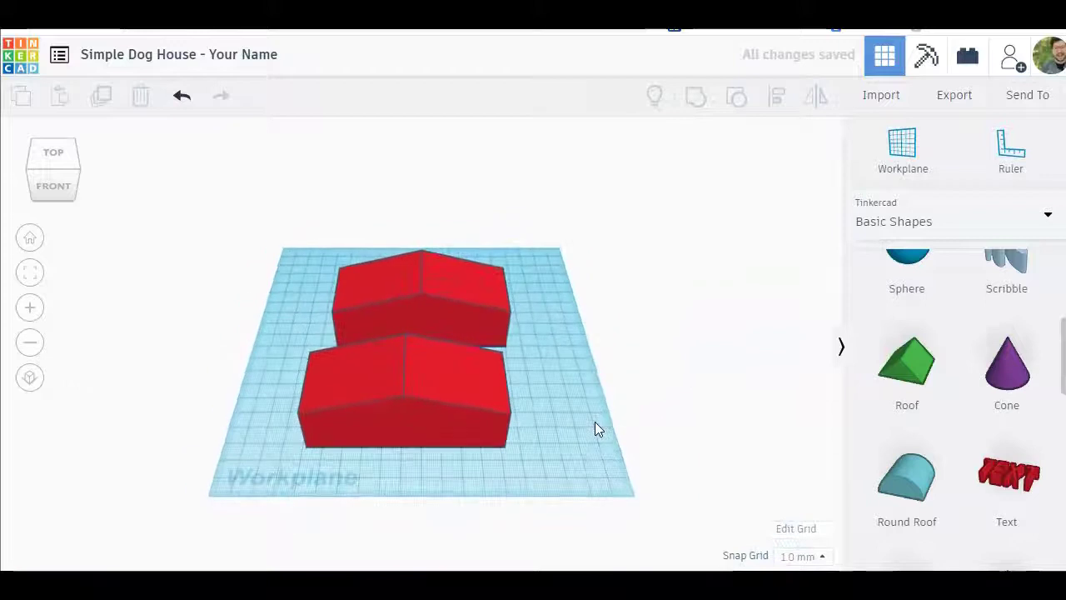
Duplicate the front house in place and keep the copy selected
left_click(488, 420)
left_click(460, 417)
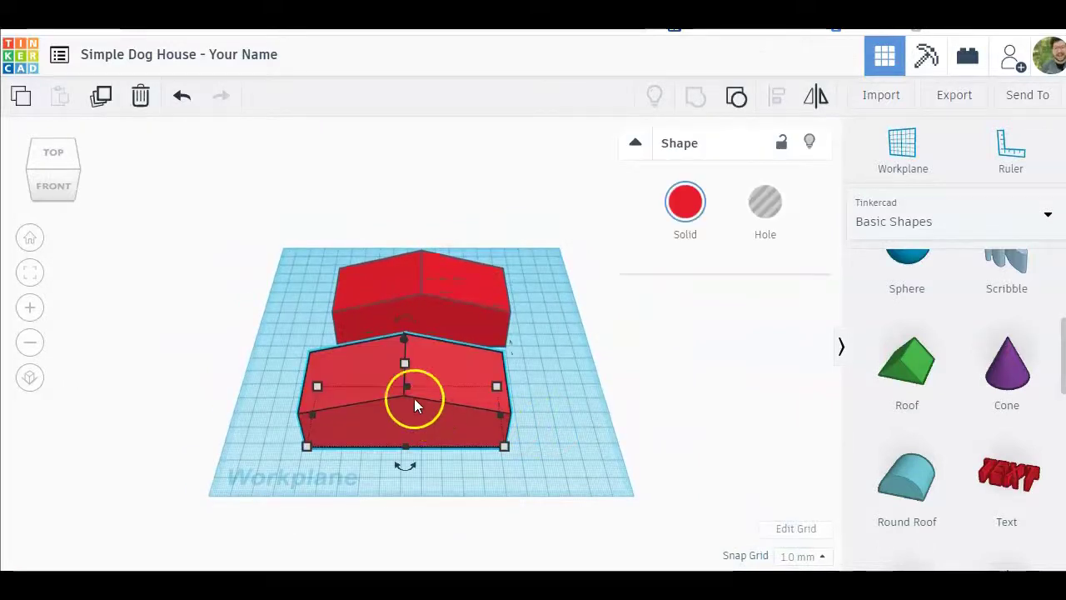
left_click(102, 97)
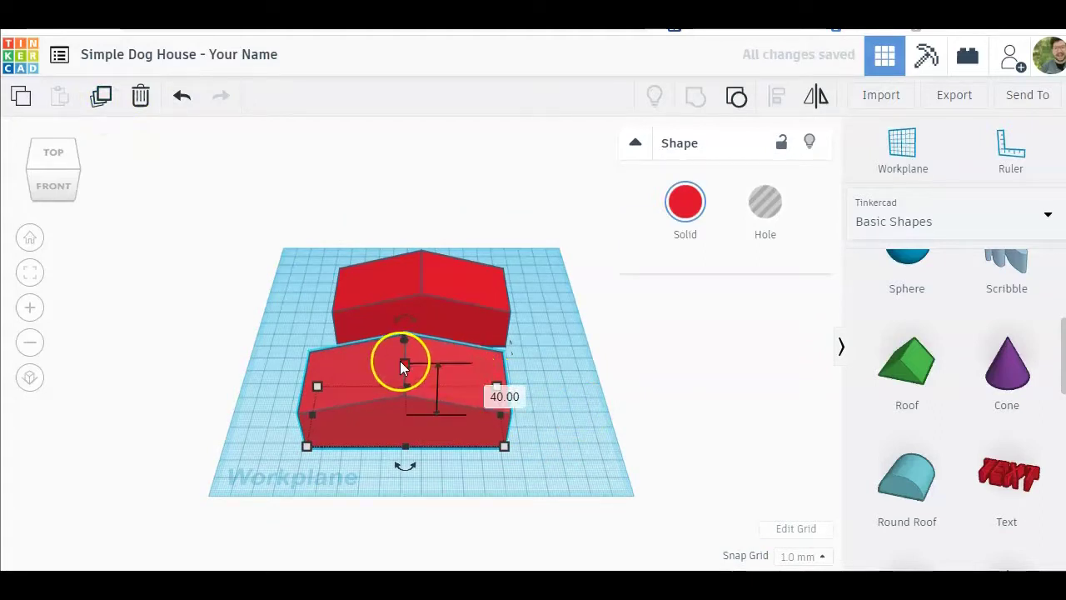
left_click(554, 369)
left_click(435, 380)
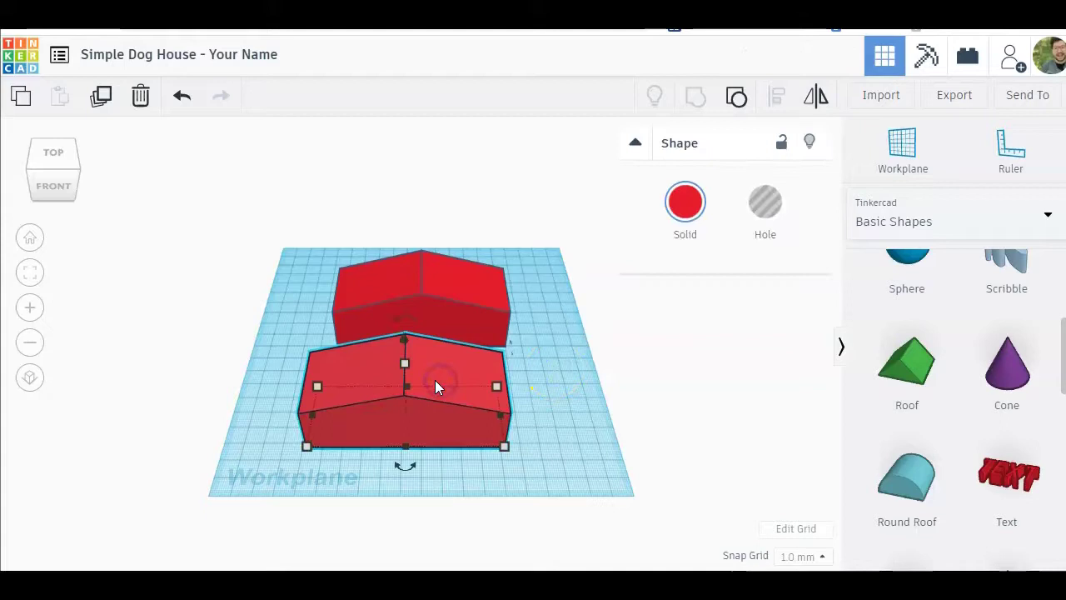
Raise the height of the selected front copy to 46 mm
left_click(405, 362)
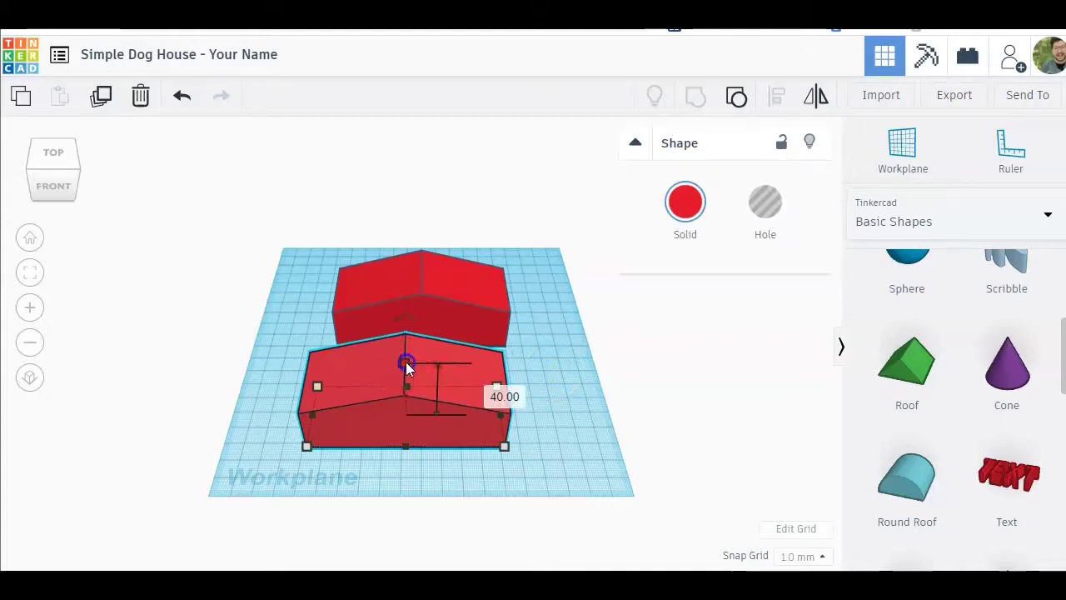
left_click_drag(408, 362, 407, 353)
left_click(454, 442)
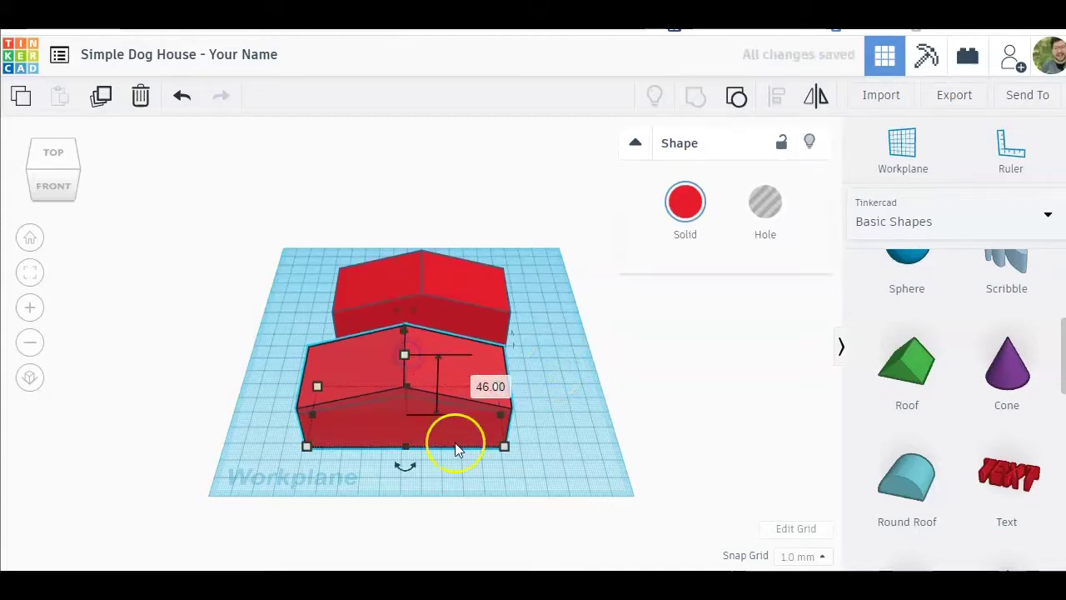
scroll(454, 449, "down", 2)
scroll(454, 448, "up", 5)
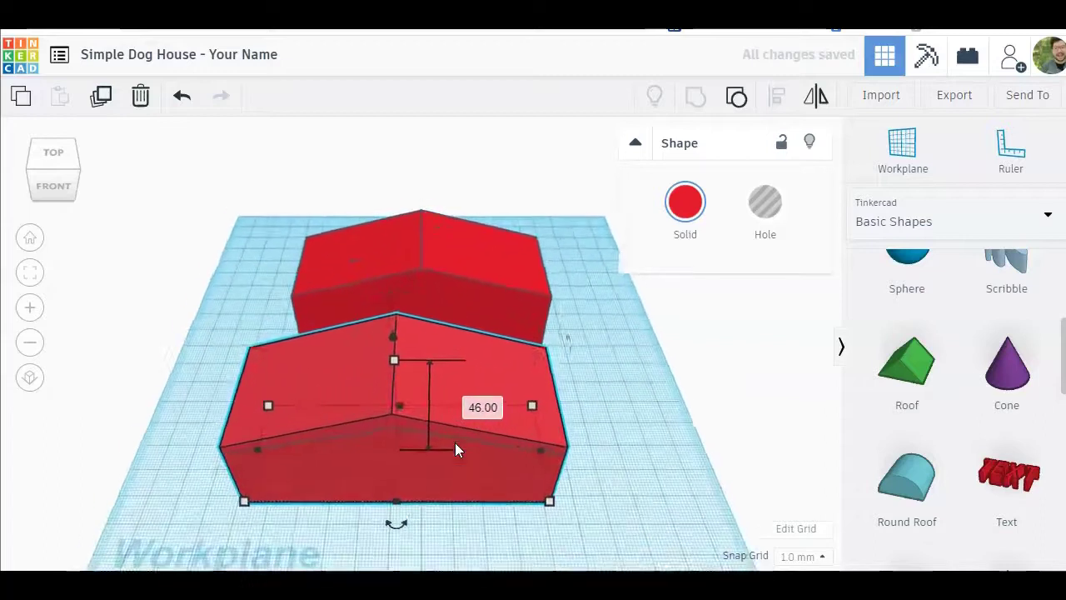
scroll(454, 448, "down", 1)
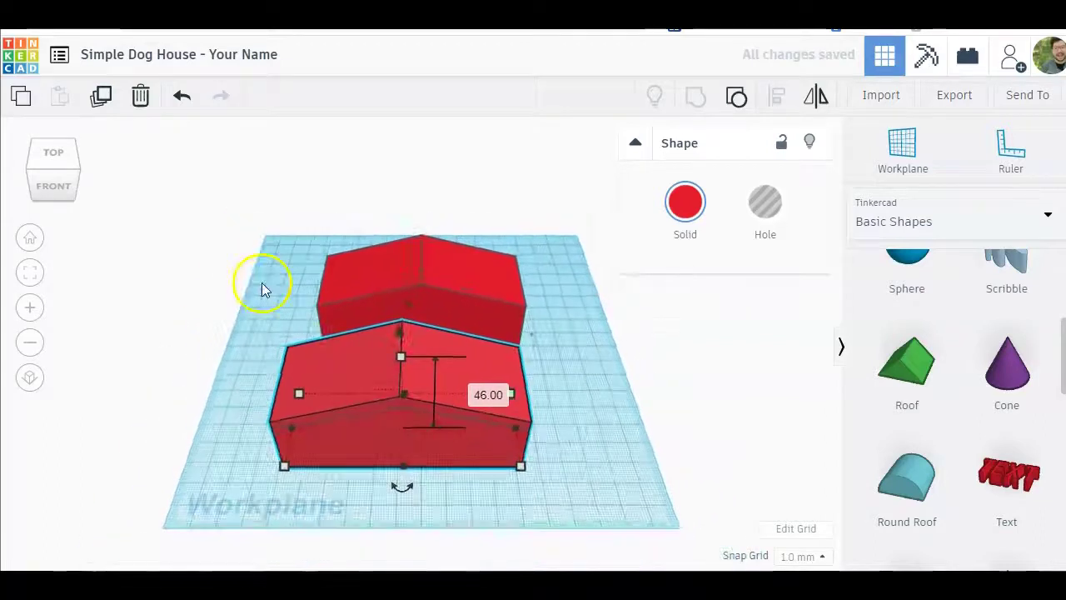
Examine from the front how the taller copy overlaps the shorter house
left_click(52, 181)
left_click_drag(52, 181, 52, 183)
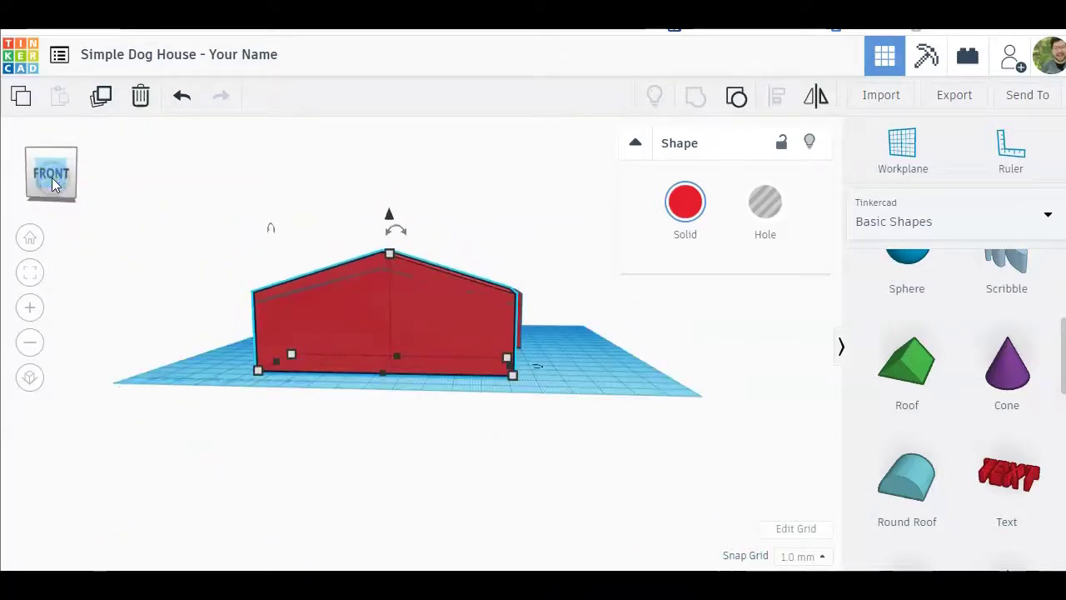
left_click(279, 288)
left_click(278, 285)
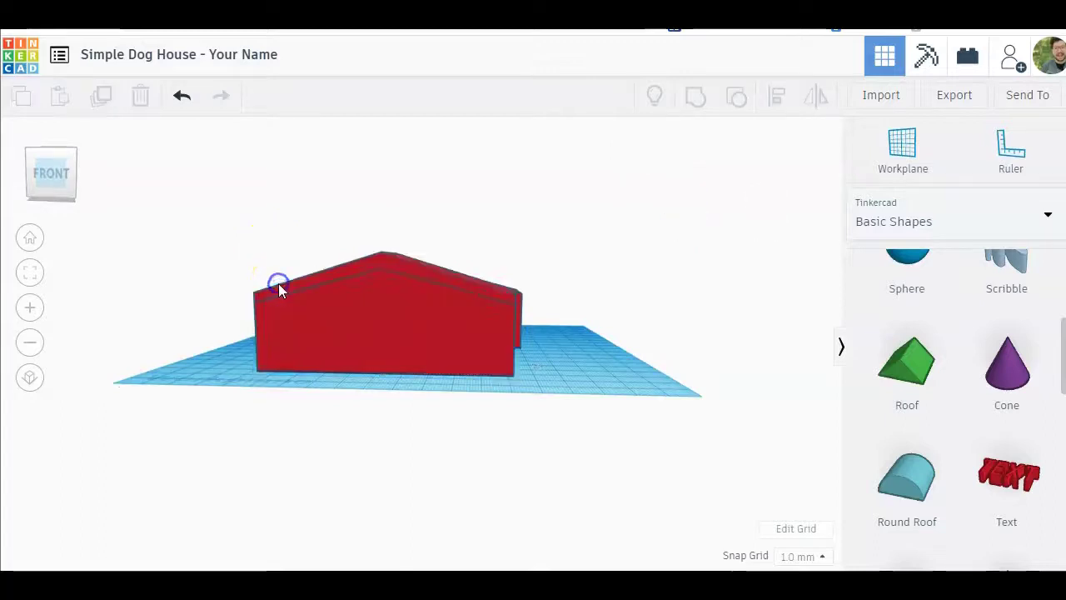
scroll(278, 288, "down", 2)
scroll(279, 288, "up", 3)
scroll(278, 289, "down", 2)
Move the taller house out of the shorter one, placing it beside it at the workplane's front right
left_click(309, 328)
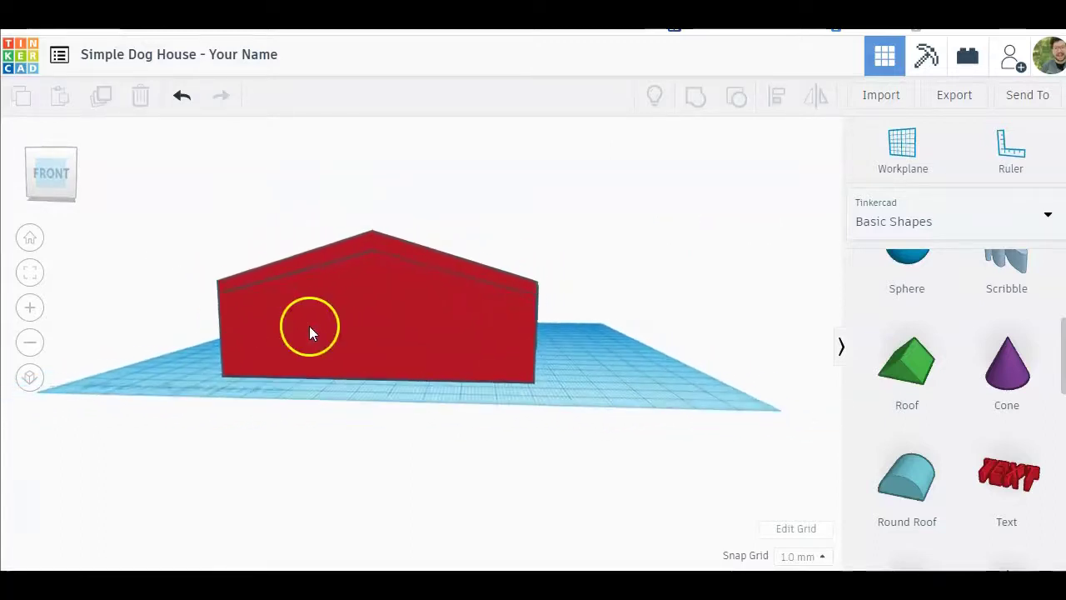
scroll(309, 328, "up", 2)
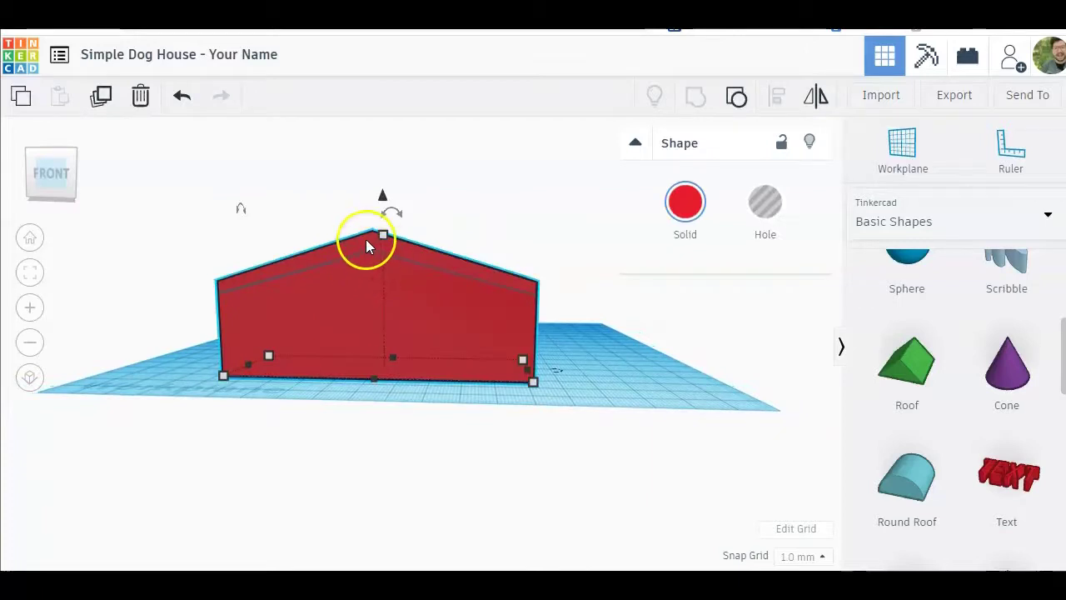
left_click_drag(366, 239, 456, 213)
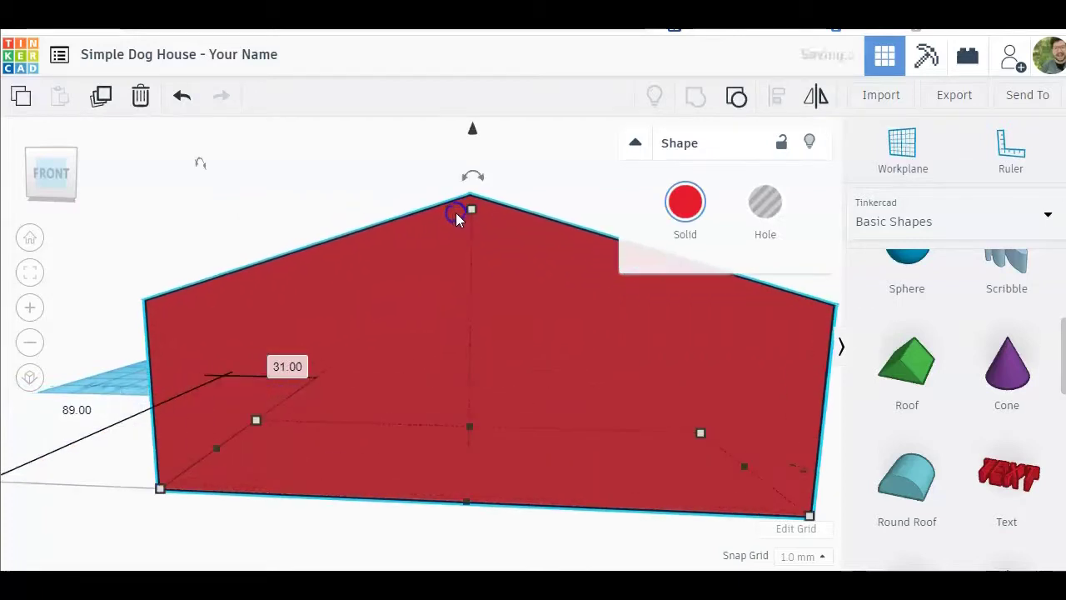
left_click(29, 238)
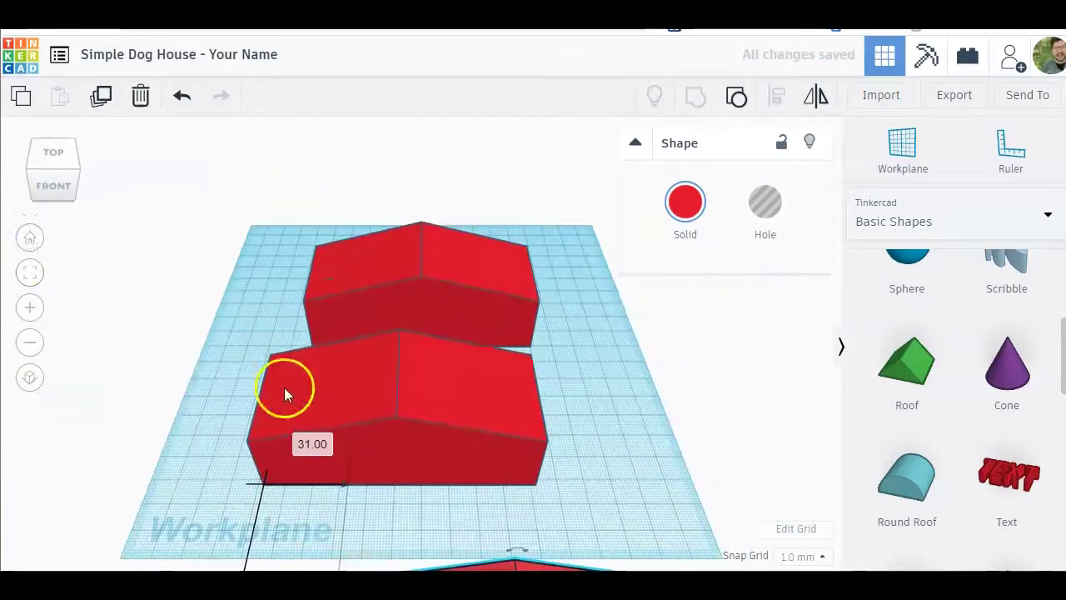
scroll(510, 493, "down", 4)
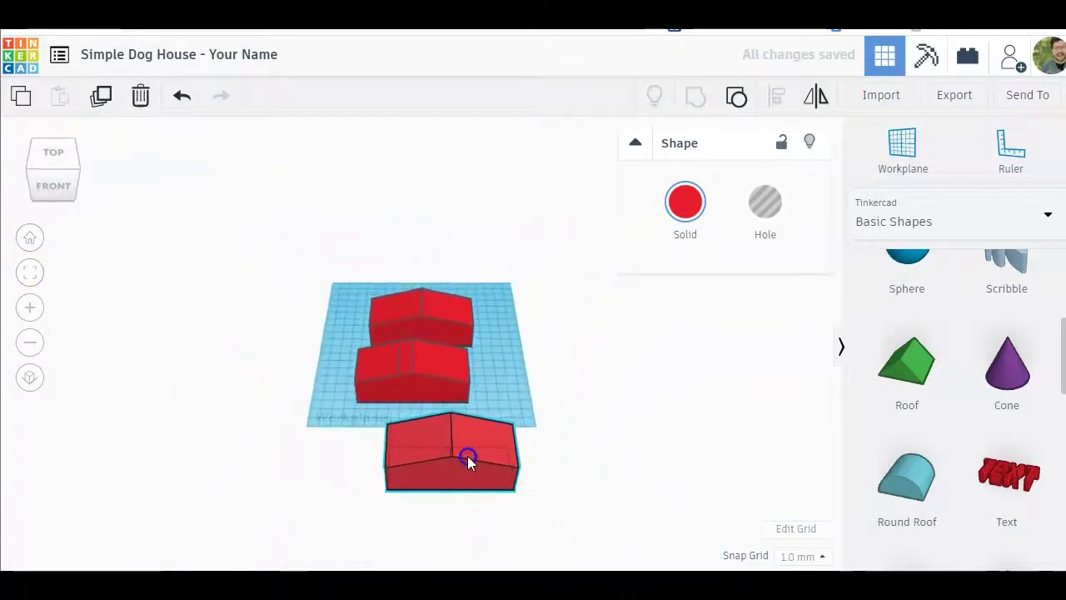
left_click_drag(475, 457, 487, 384)
Turn the shorter front house into a hole
scroll(445, 357, "up", 4)
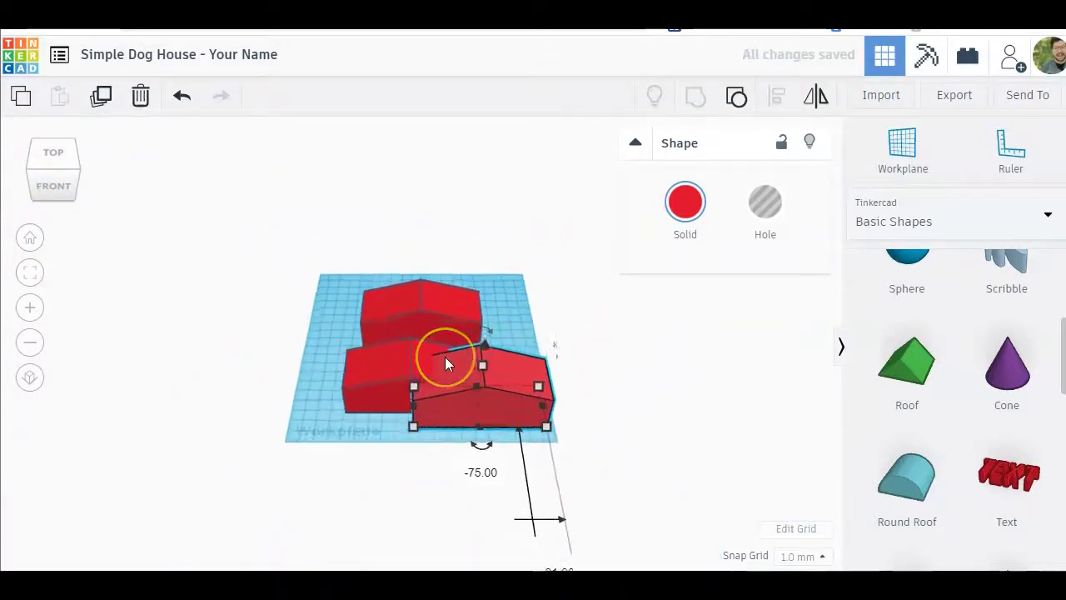
scroll(444, 358, "down", 4)
left_click(388, 373)
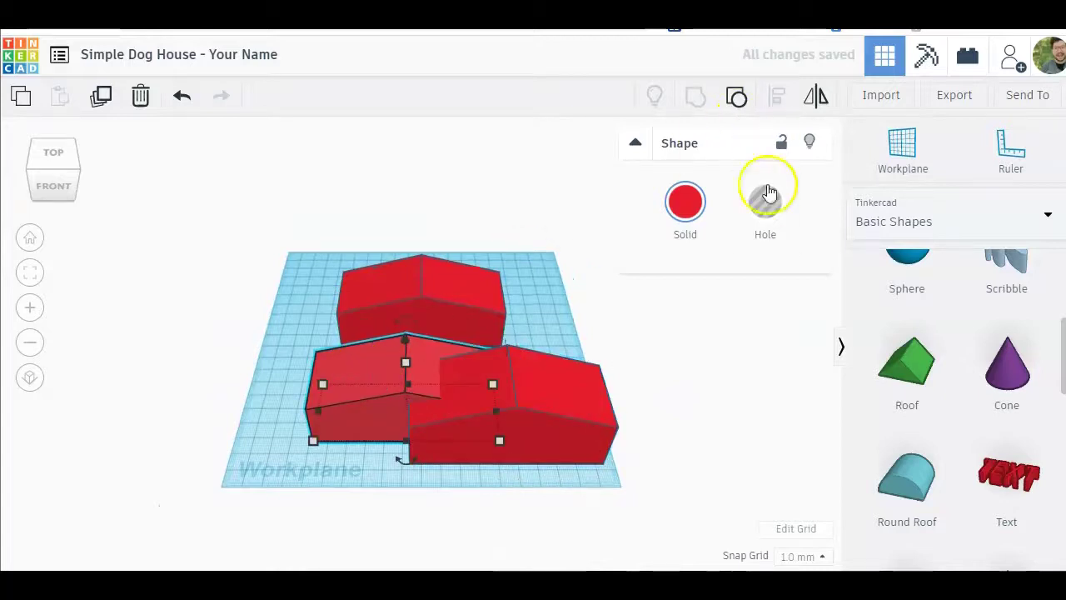
left_click(767, 205)
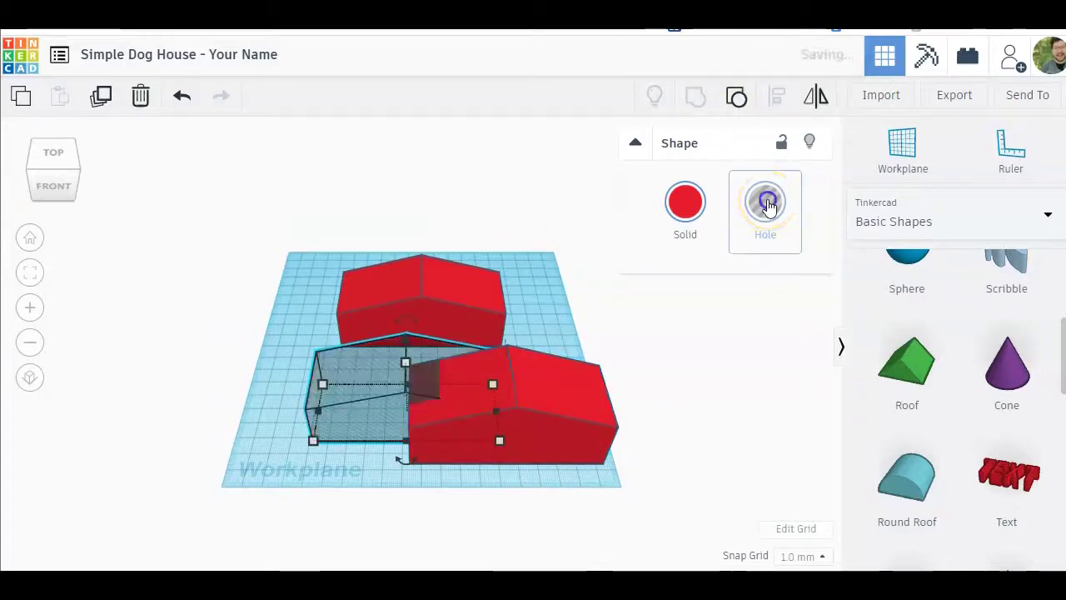
left_click(598, 383)
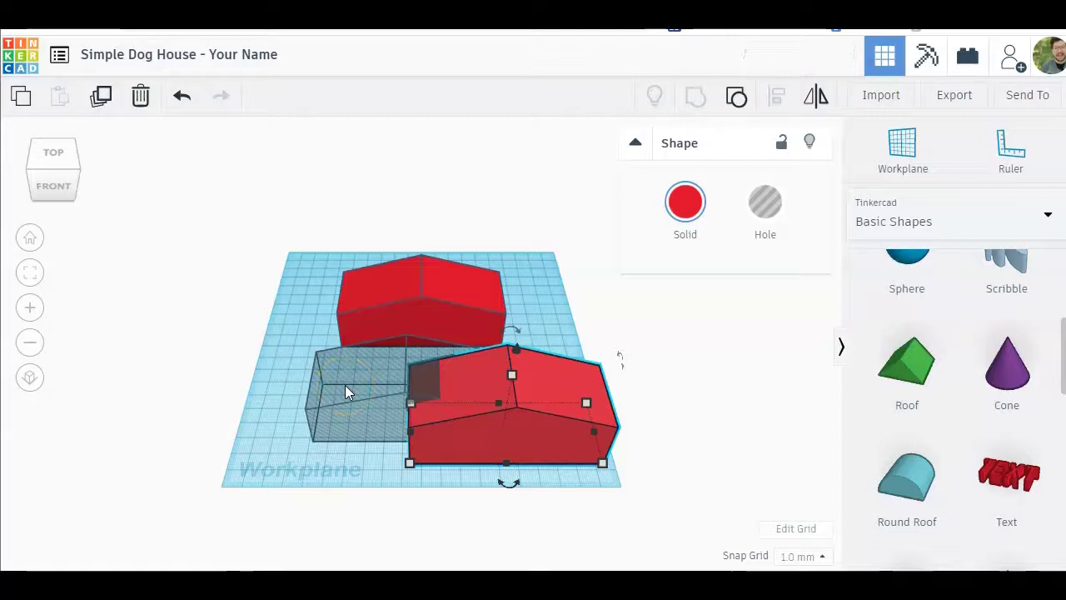
key("ctrl+z")
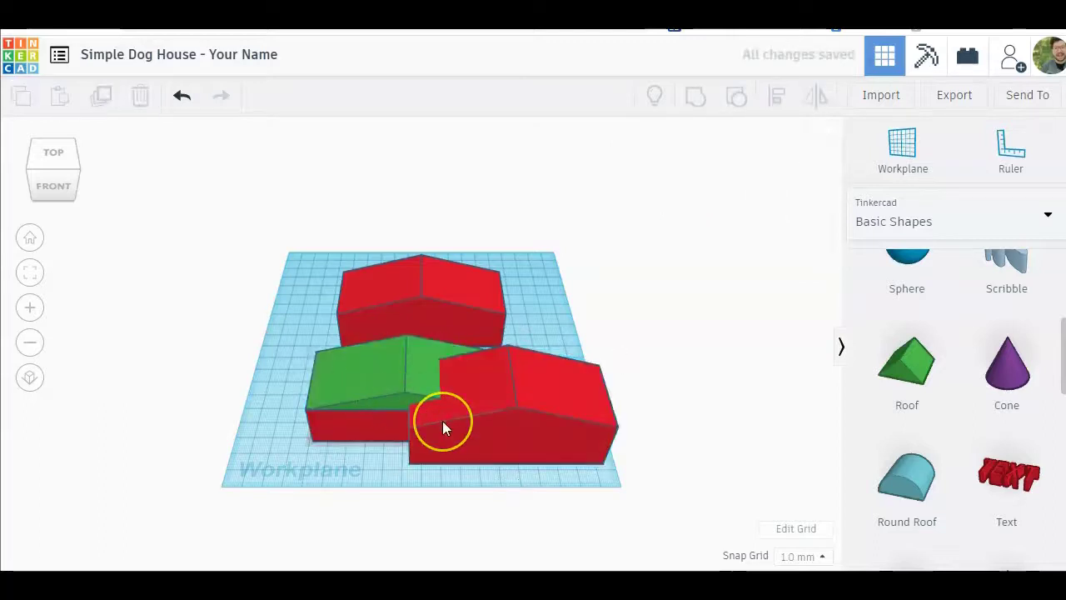
key("ctrl+y")
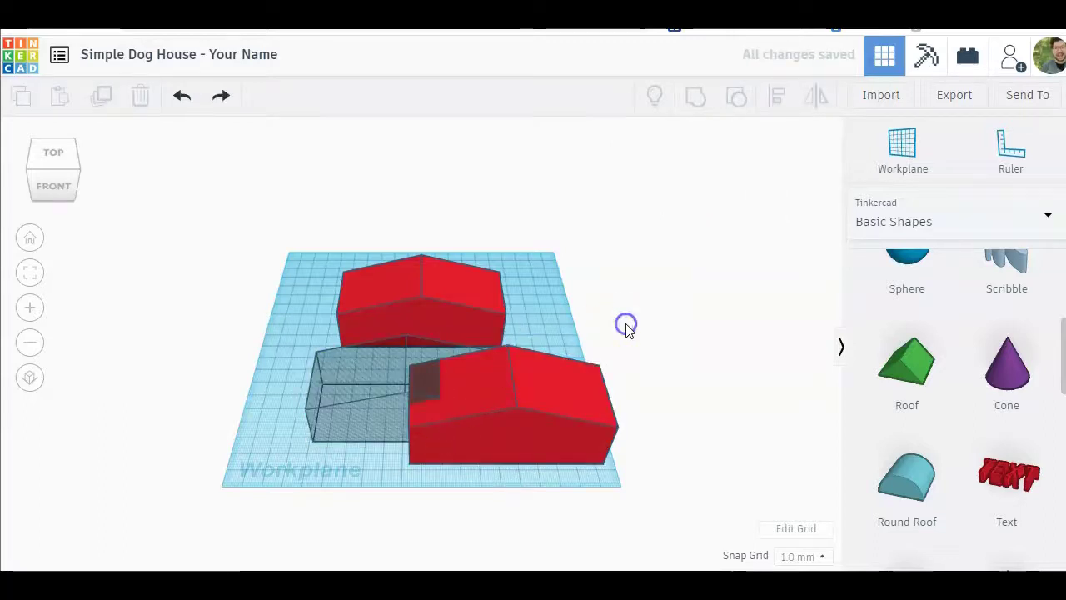
Align the hole house and the taller solid house on their centres in both width and depth
left_click(355, 427)
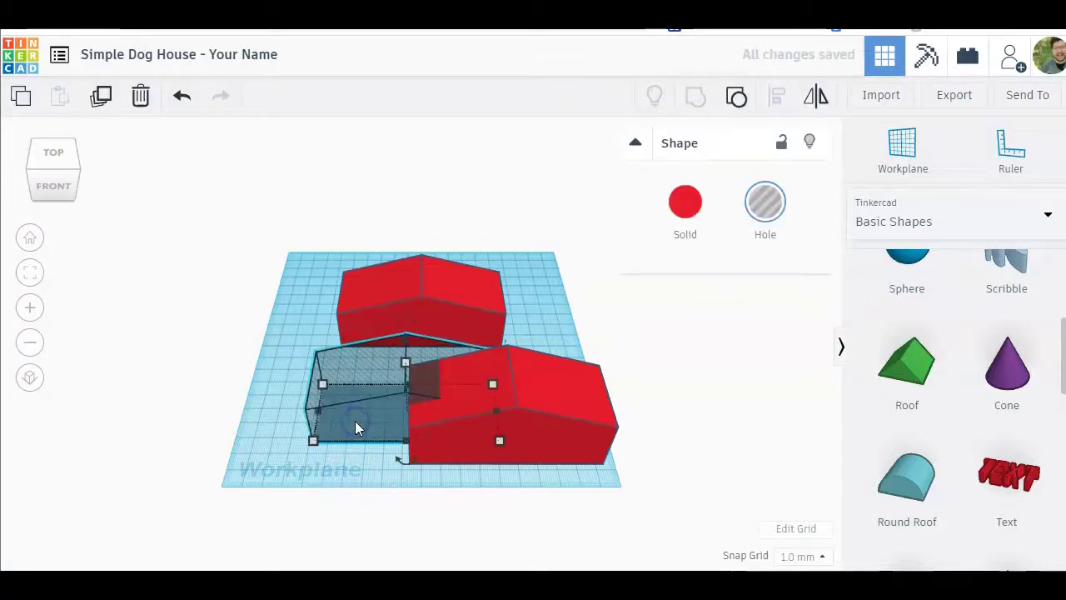
left_click(565, 385, "shift")
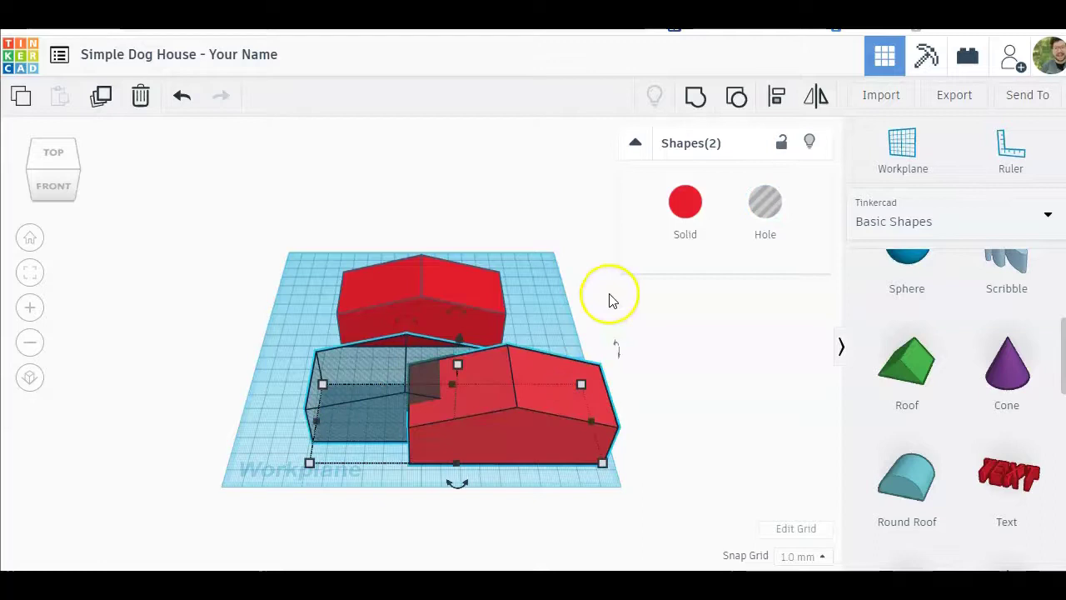
left_click(777, 97)
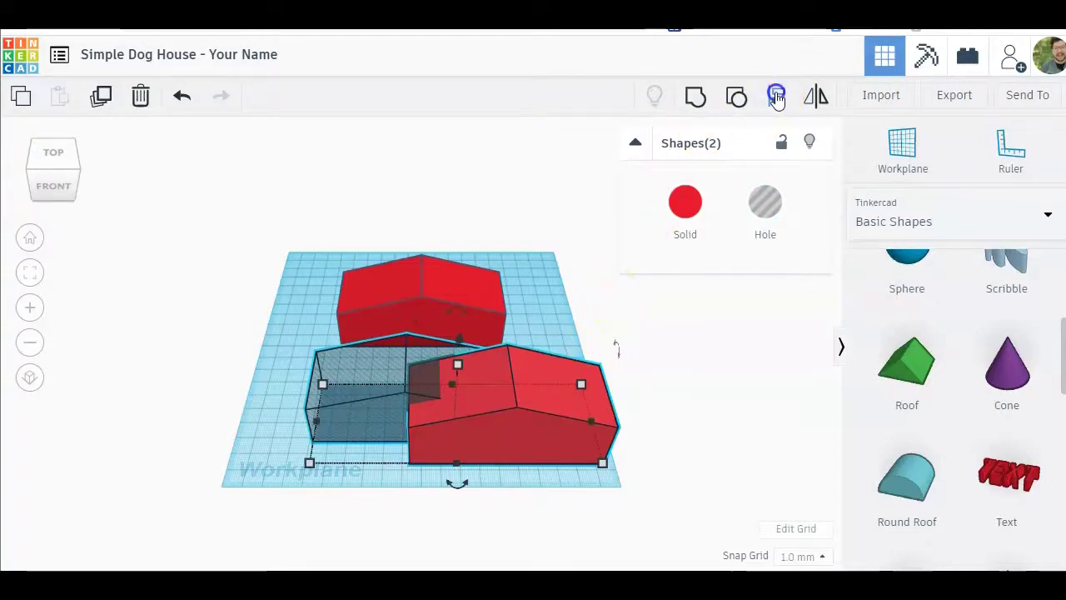
left_click(457, 484)
left_click(341, 421)
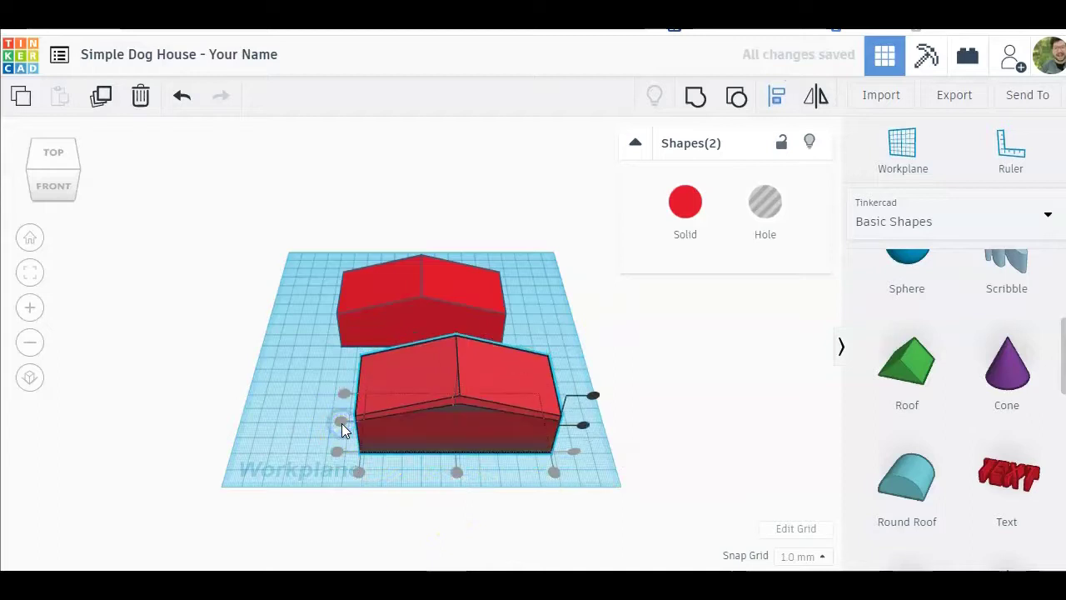
Group the aligned hole and solid houses to cut out a thin separate roof
left_click(698, 98)
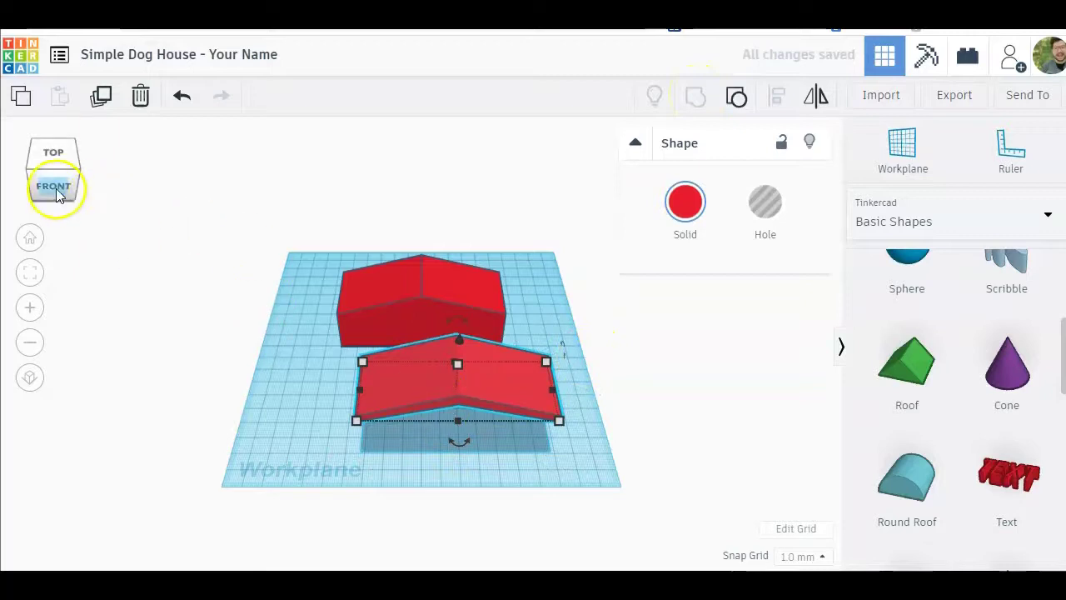
mouse_move(53, 187)
left_mouse_down()
mouse_move(68, 170)
mouse_move(61, 185)
mouse_move(53, 179)
left_mouse_up()
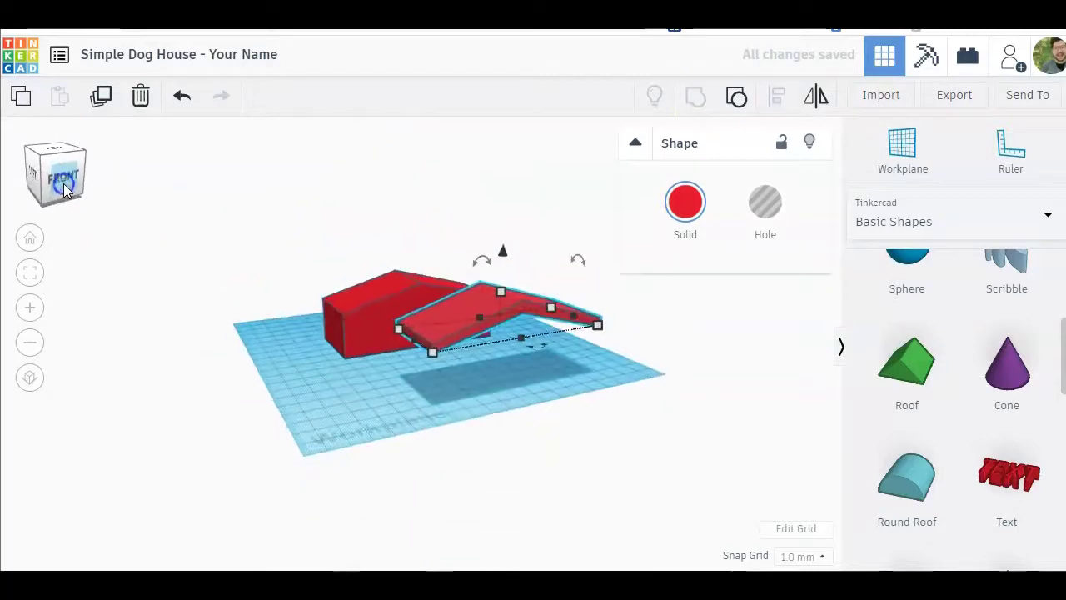
left_click(547, 218)
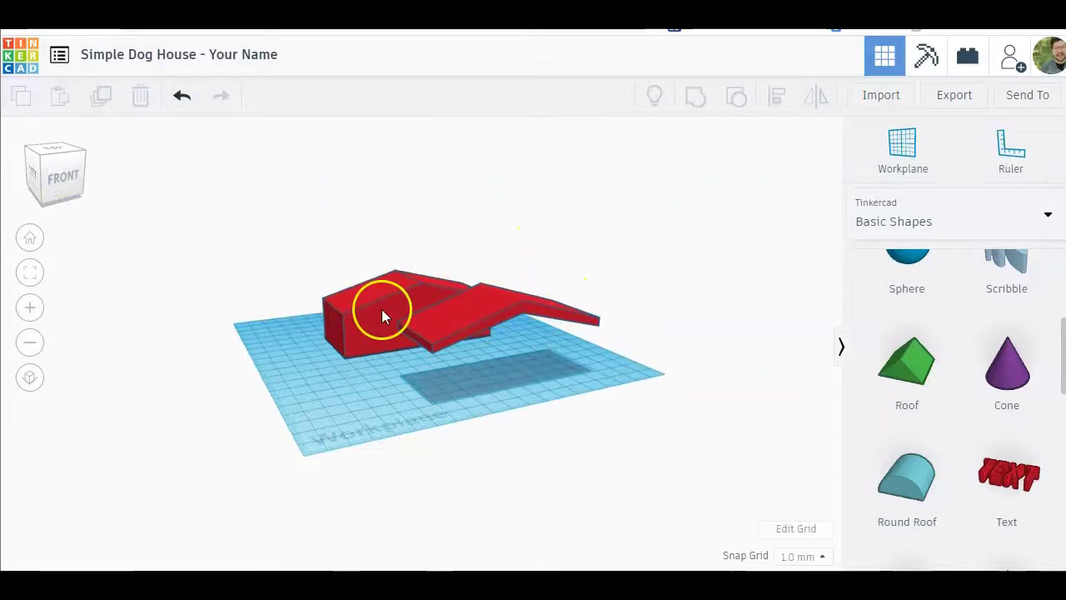
scroll(381, 309, "up", 3)
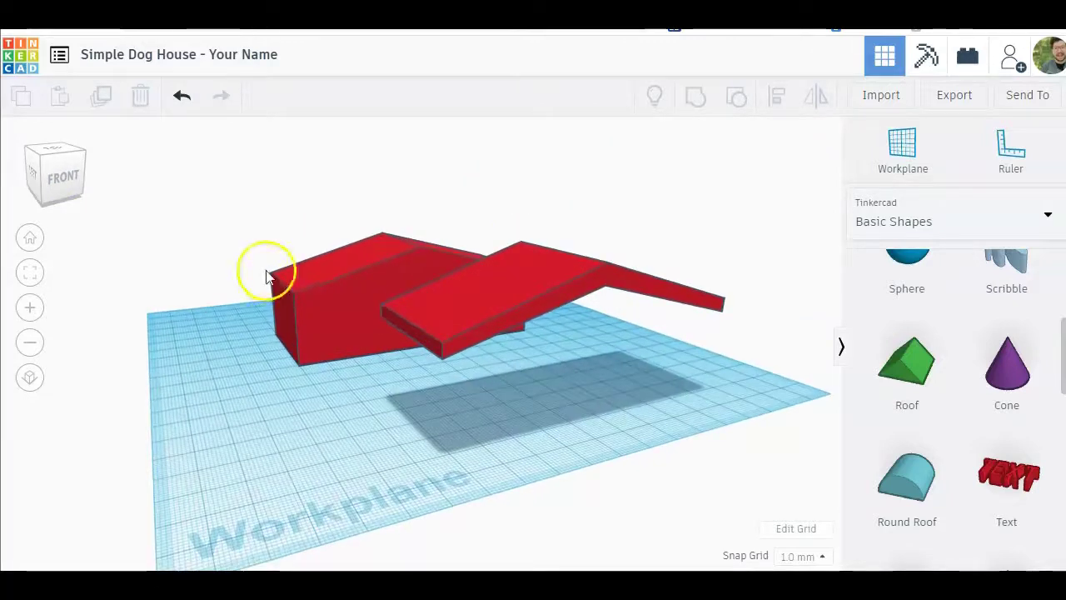
Colour the full house at the back medium brown and clear the selection
left_click(331, 312)
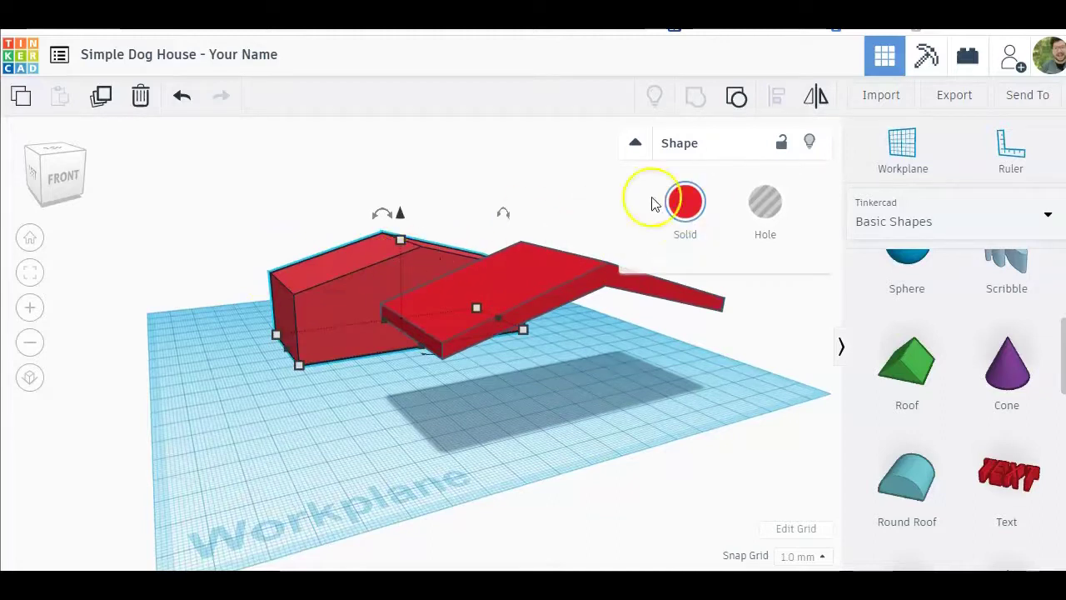
left_click(692, 206)
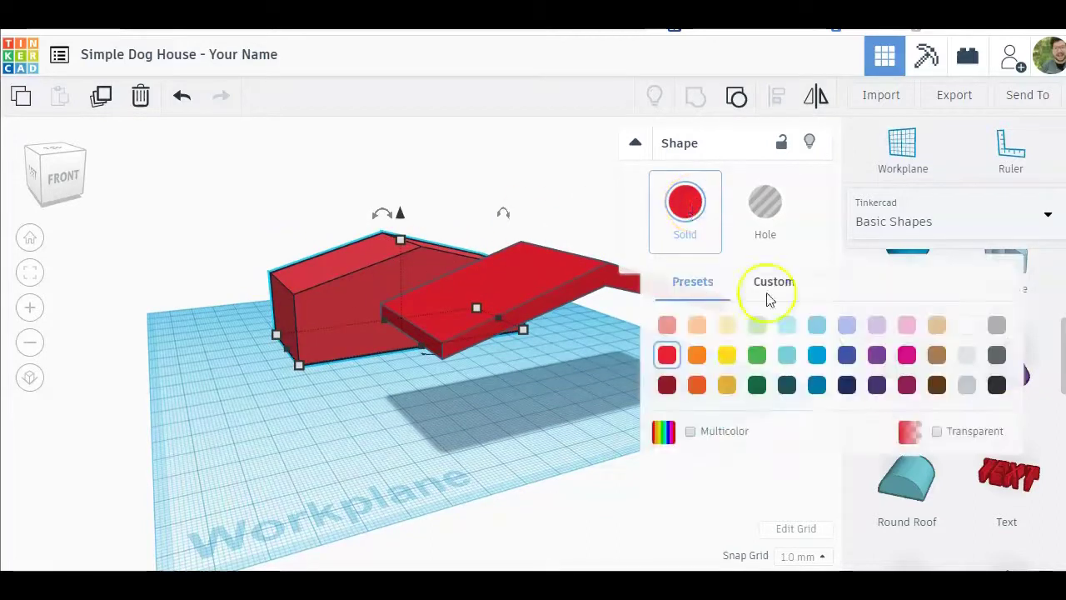
left_click(936, 354)
left_click(550, 396)
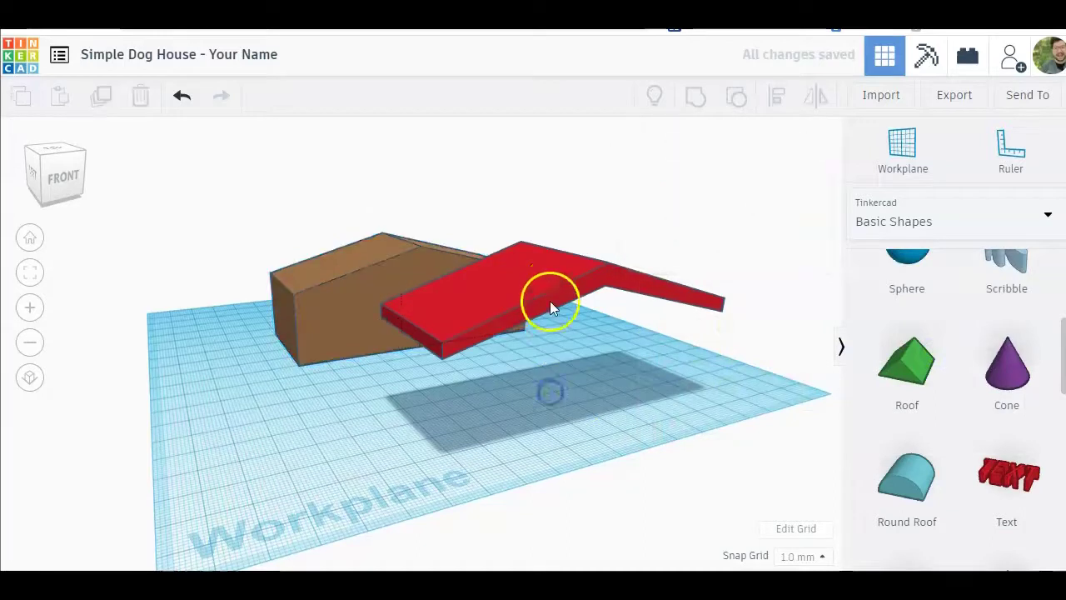
Colour the separate thin roof black and clear the selection
left_click(552, 288)
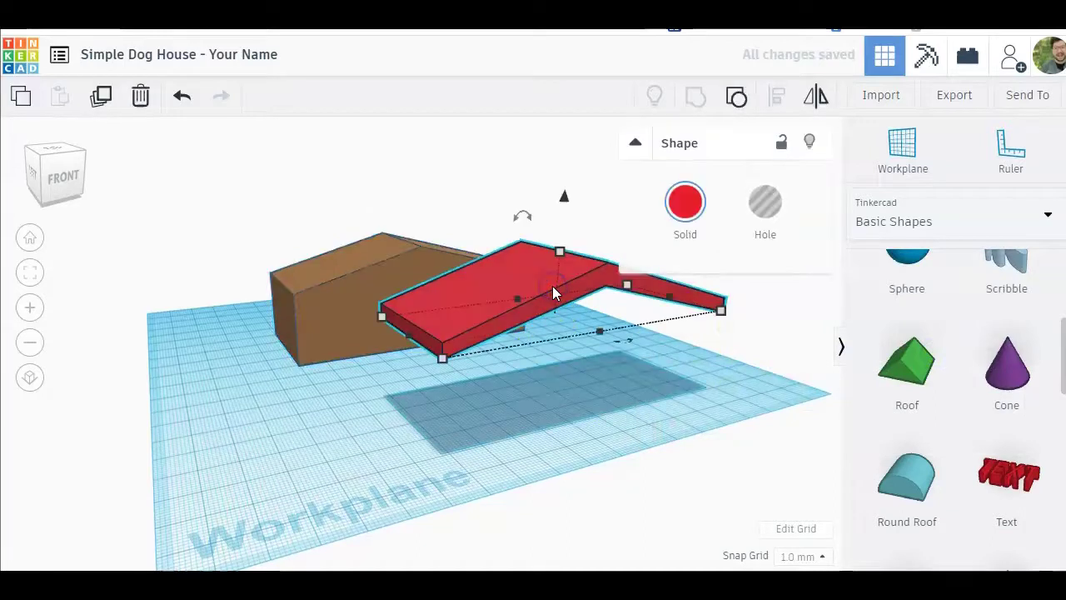
left_click(687, 209)
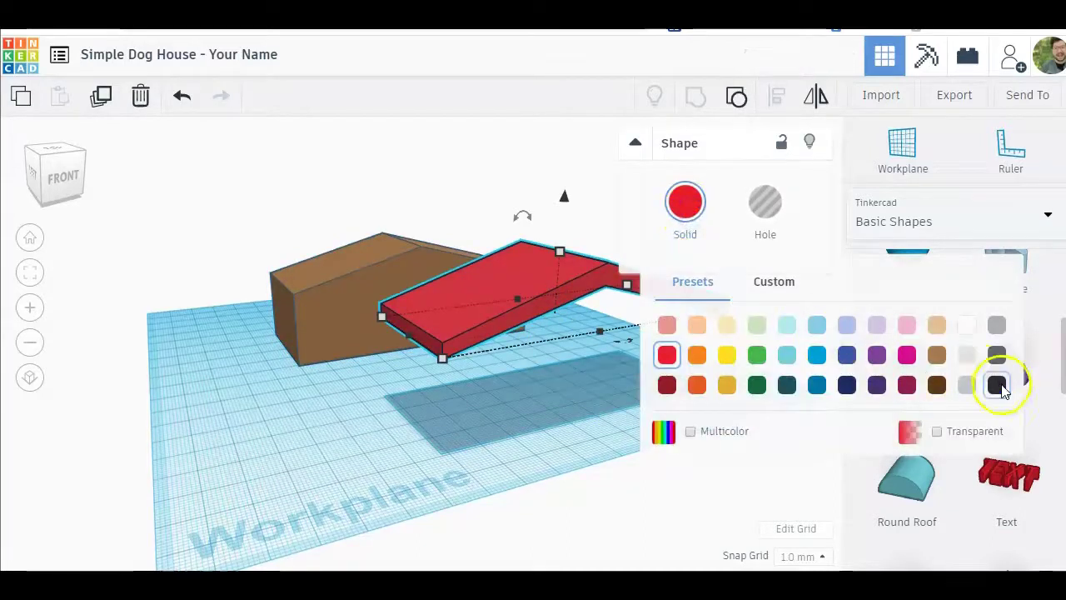
left_click(996, 384)
left_click(611, 452)
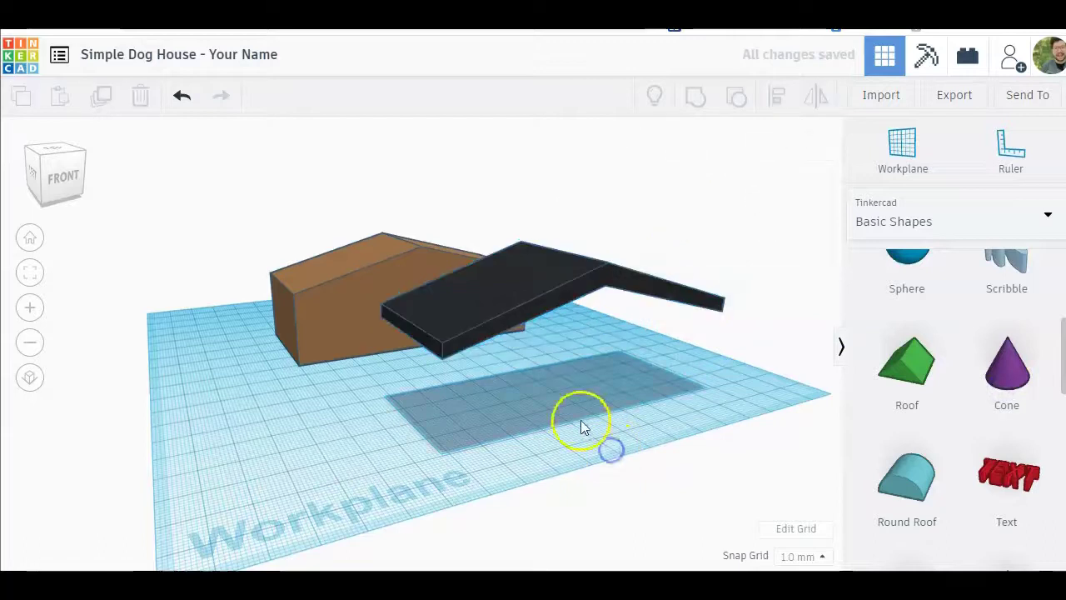
Align the brown house body and the black roof on their centres in both width and depth
left_click(349, 319)
left_click(533, 271, "shift")
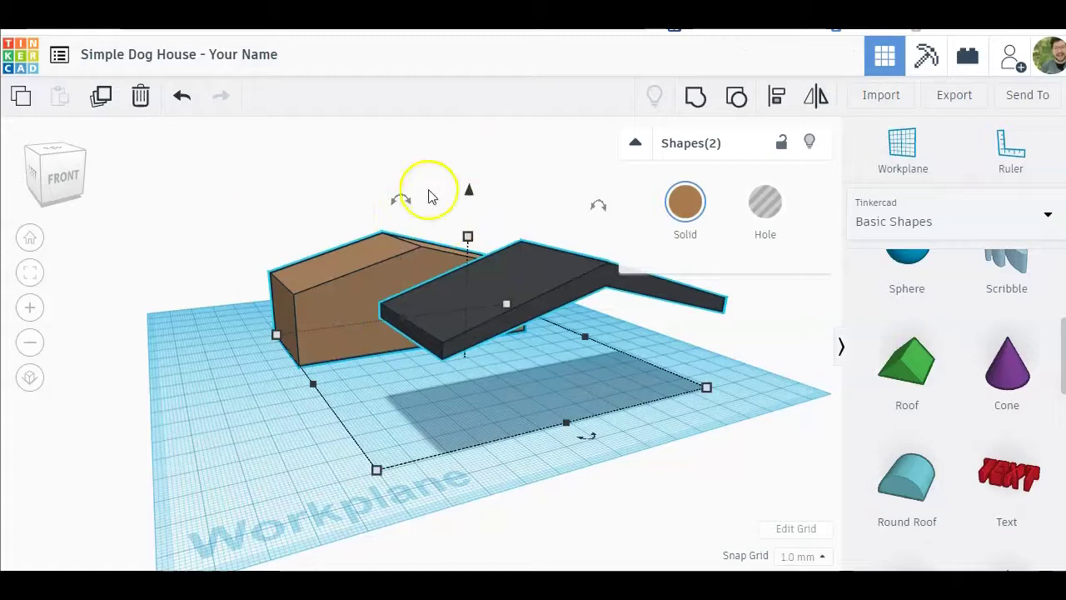
left_click(780, 98)
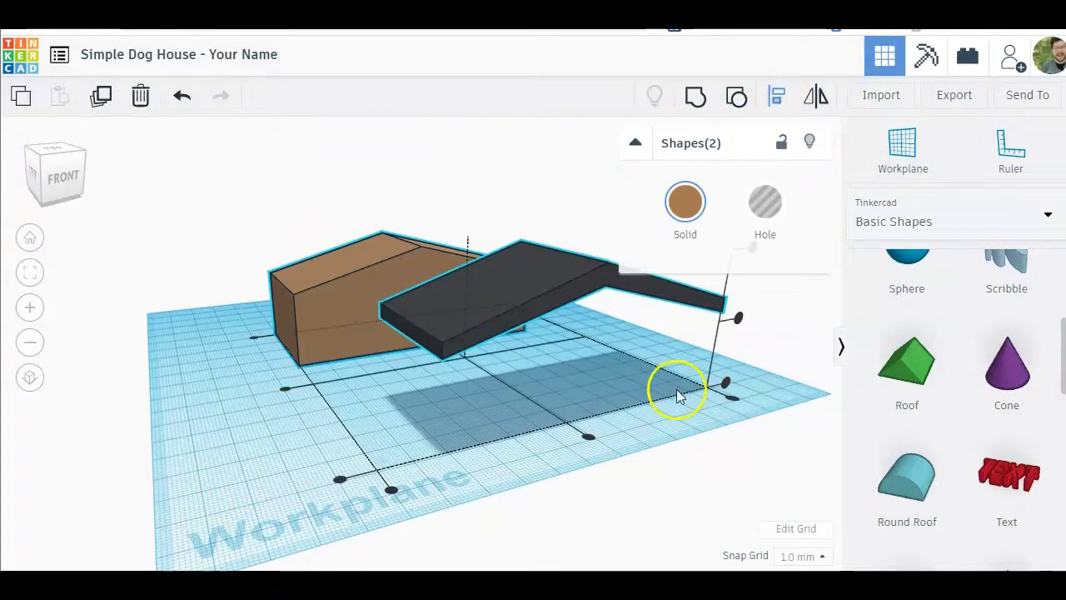
left_click(589, 438)
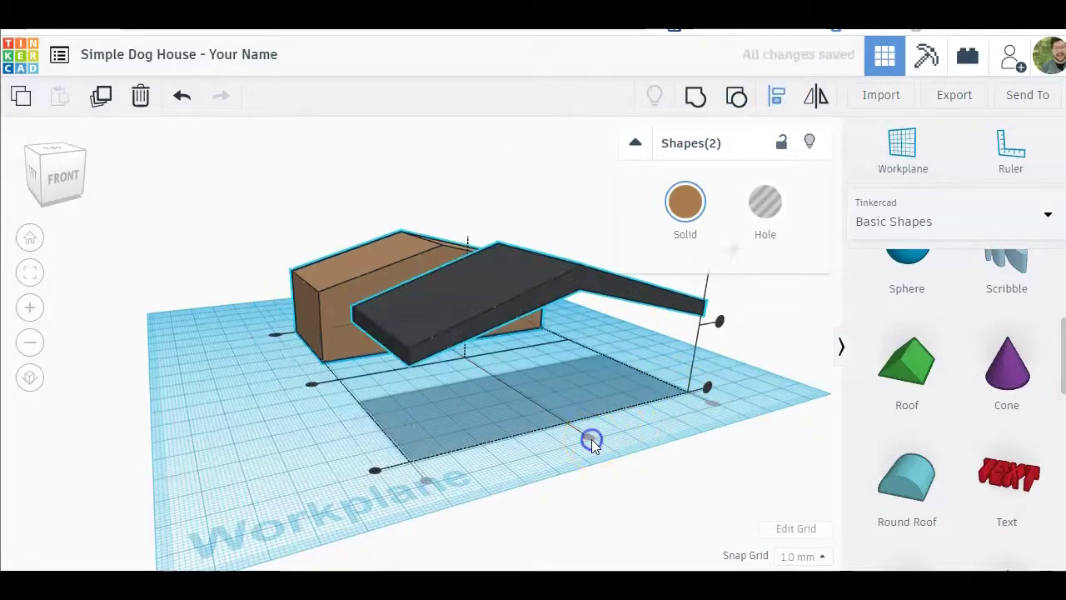
left_click(310, 385)
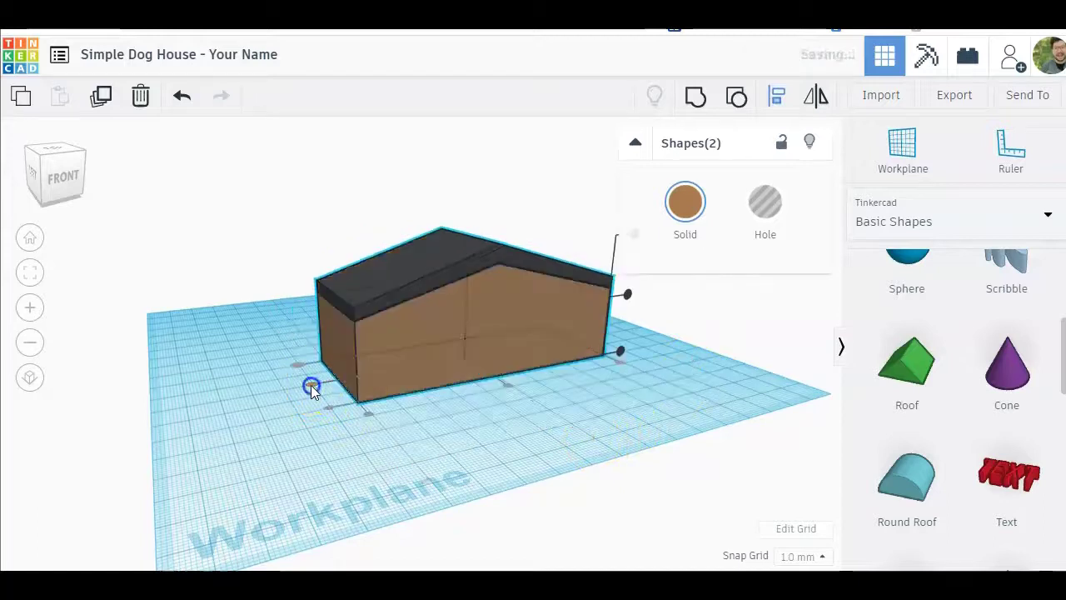
left_click(261, 312)
Stretch the roof outward at the front and back so it overhangs the house, making it 50 mm deep
scroll(261, 313, "up", 5)
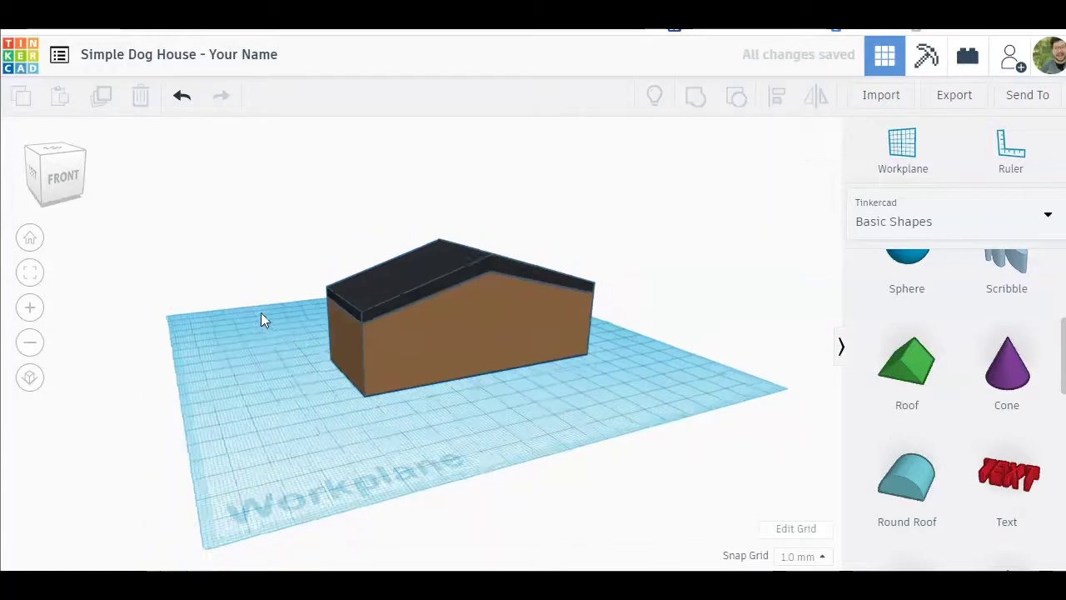
left_click(361, 259)
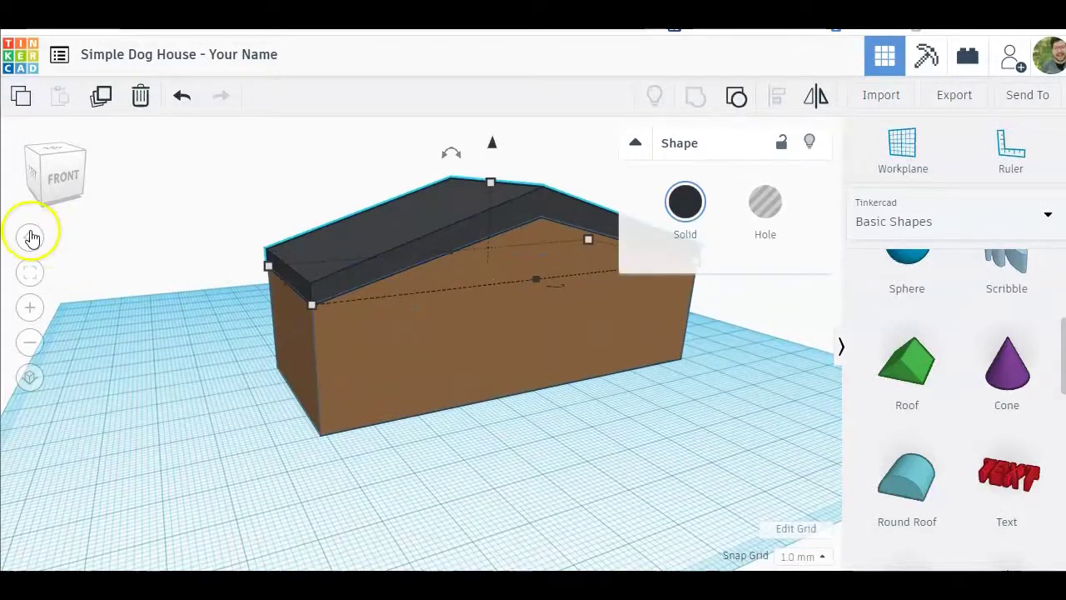
left_click(41, 159)
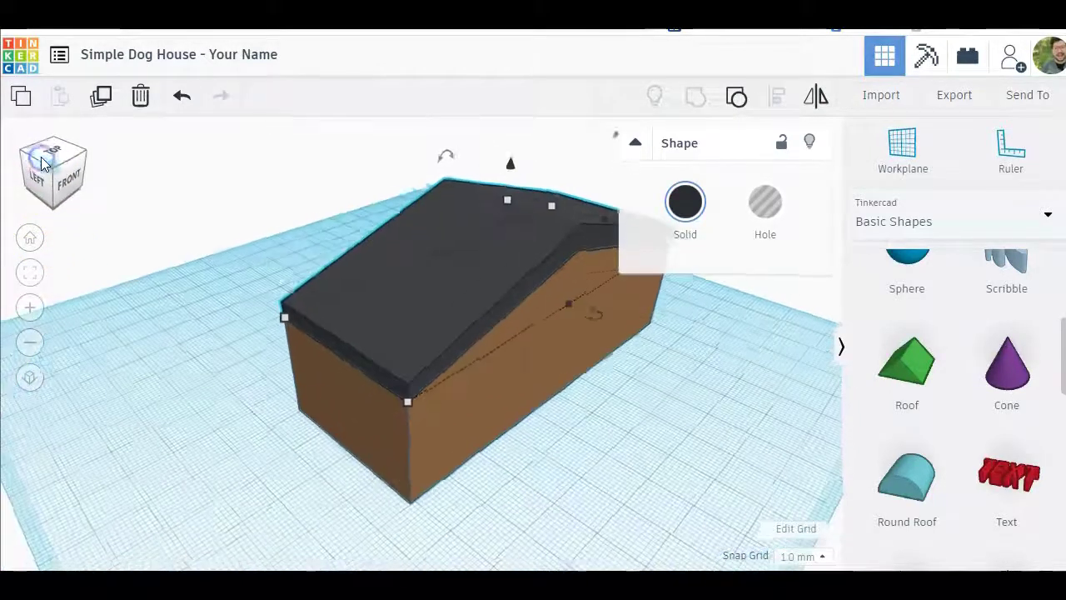
mouse_move(574, 310)
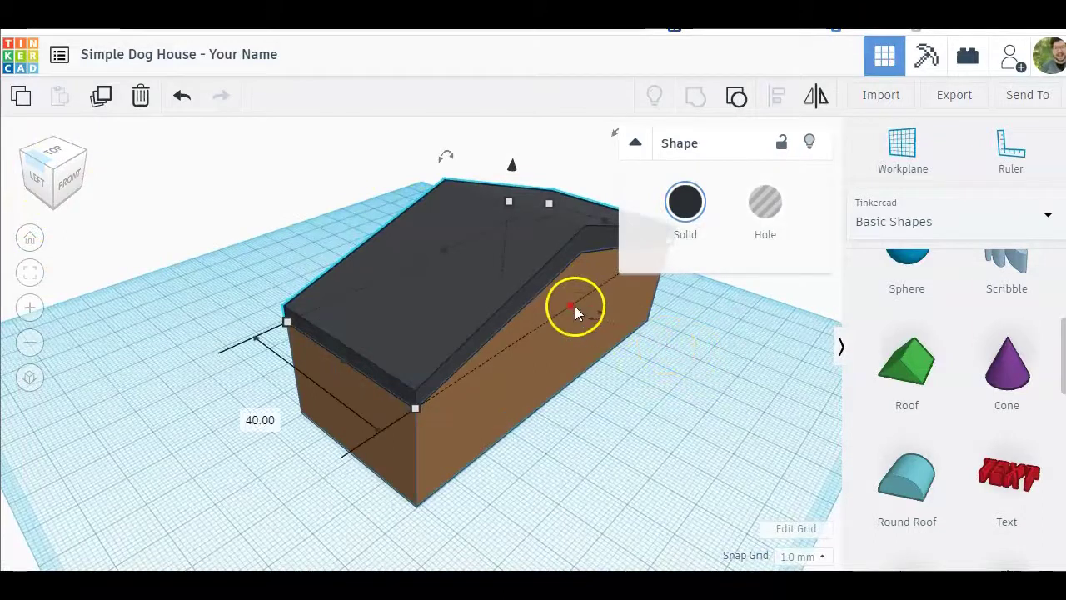
left_click_drag(577, 308, 585, 316)
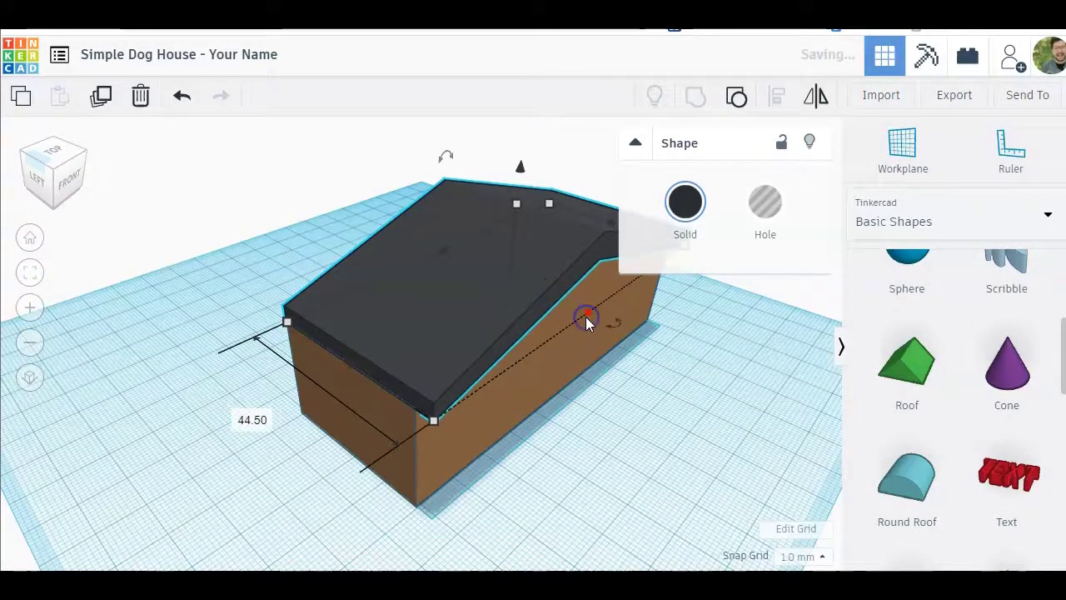
left_click(20, 150)
left_click_drag(391, 254, 386, 260)
left_click(305, 338)
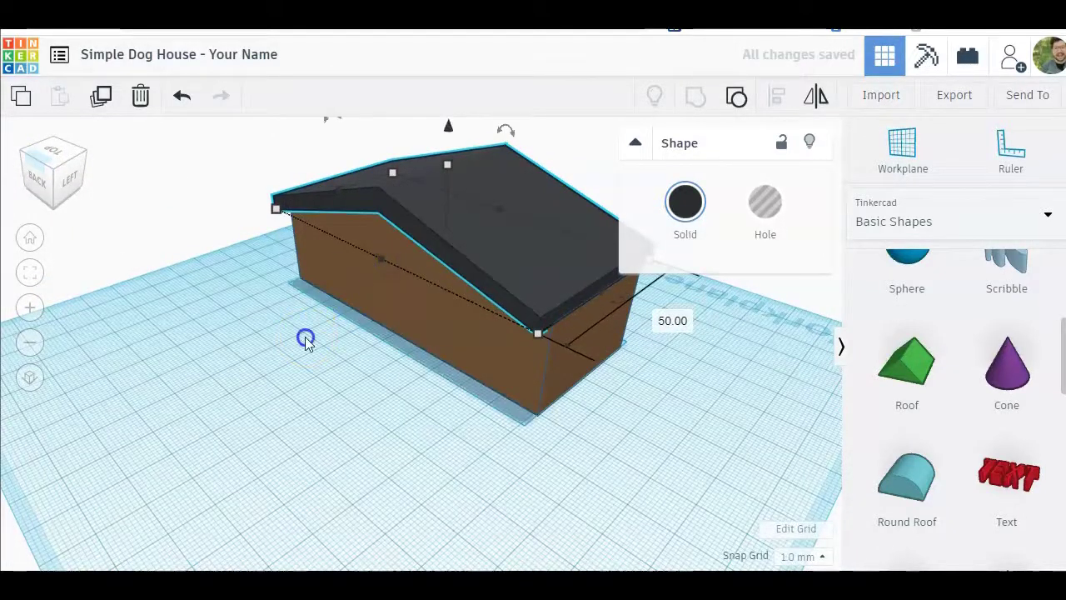
Examine the roof overhang from the front and from the front-left corner of the dog house
left_click(84, 157)
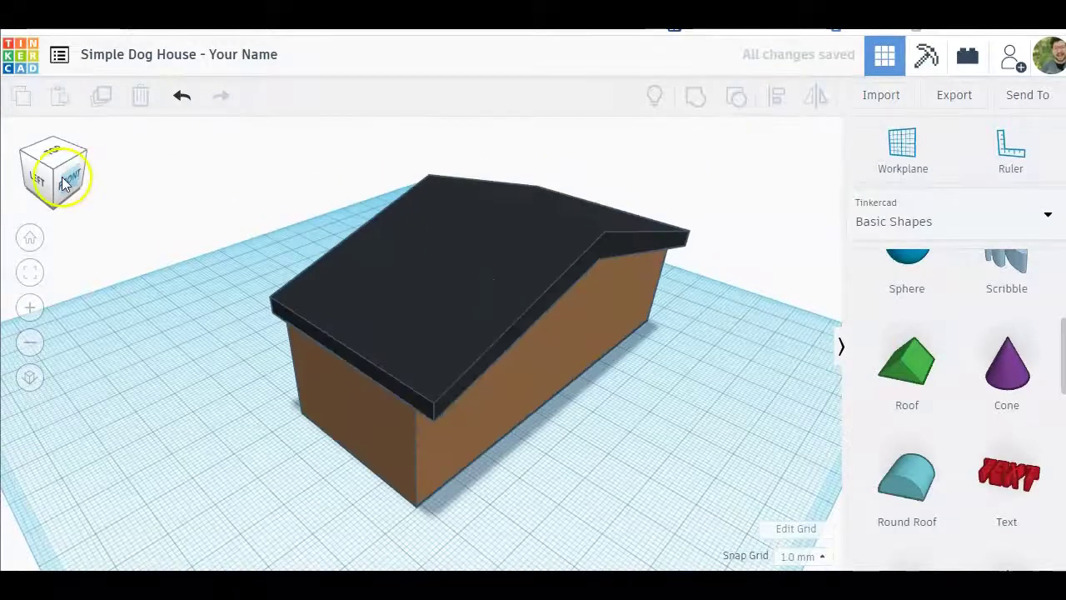
left_click(69, 182)
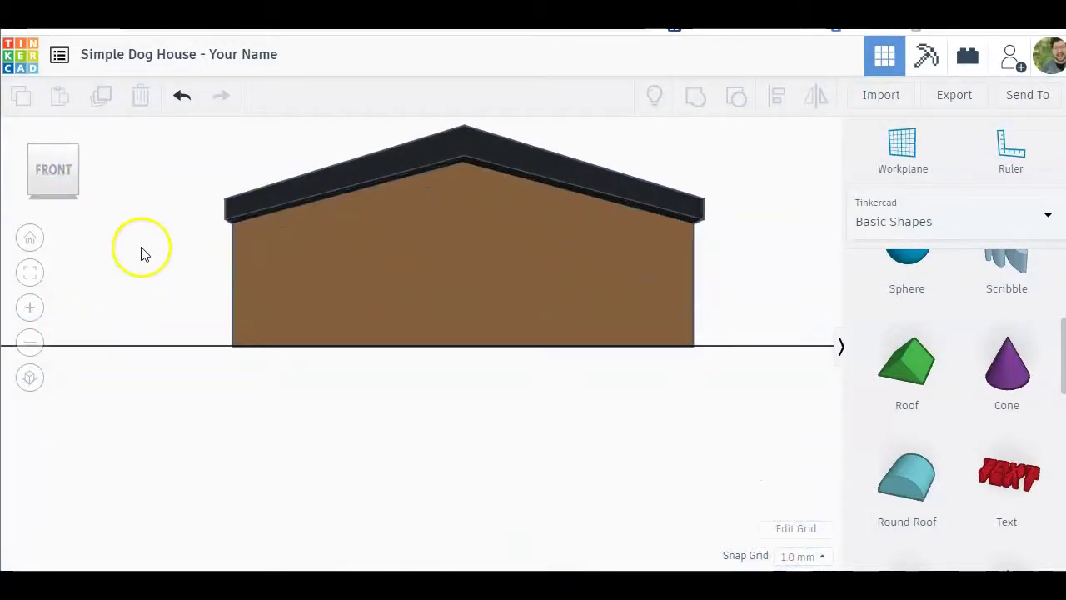
left_click(31, 239)
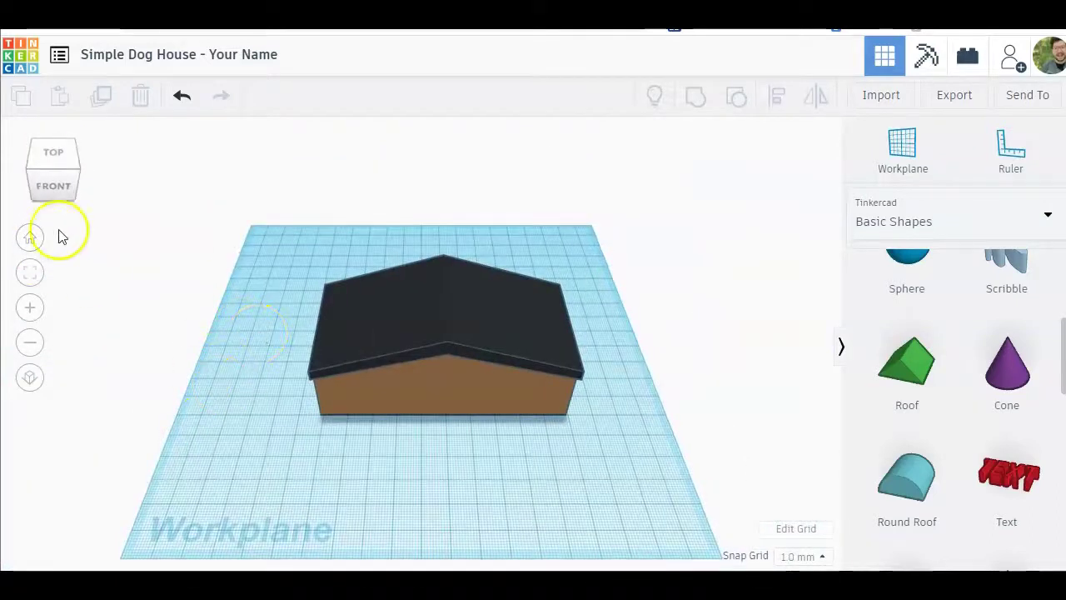
left_click(29, 170)
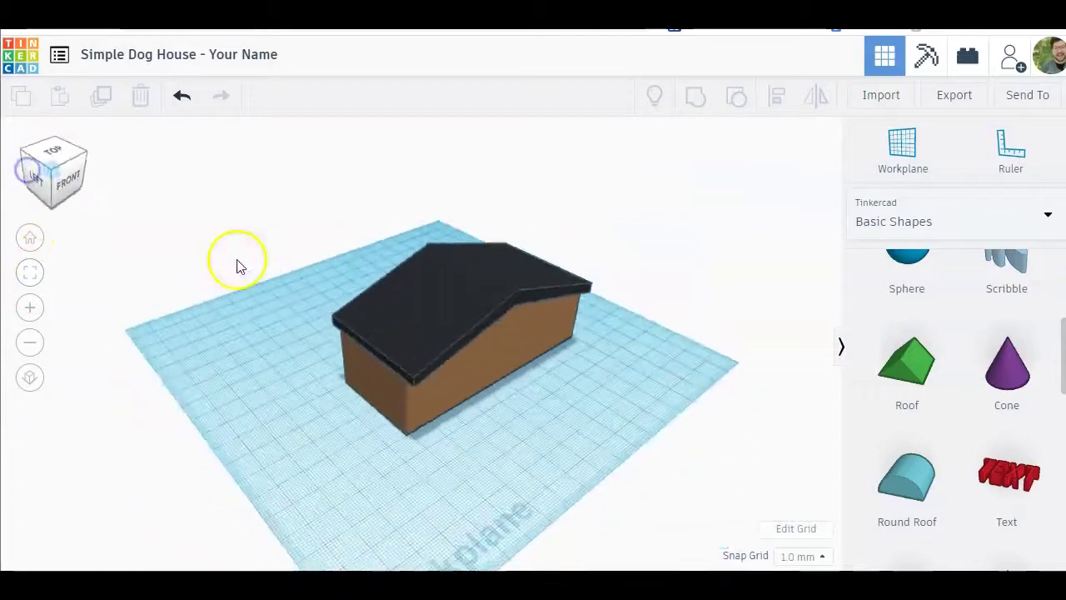
right_click_drag(237, 265, 469, 412)
scroll(467, 412, "down", 2)
scroll(467, 414, "up", 2)
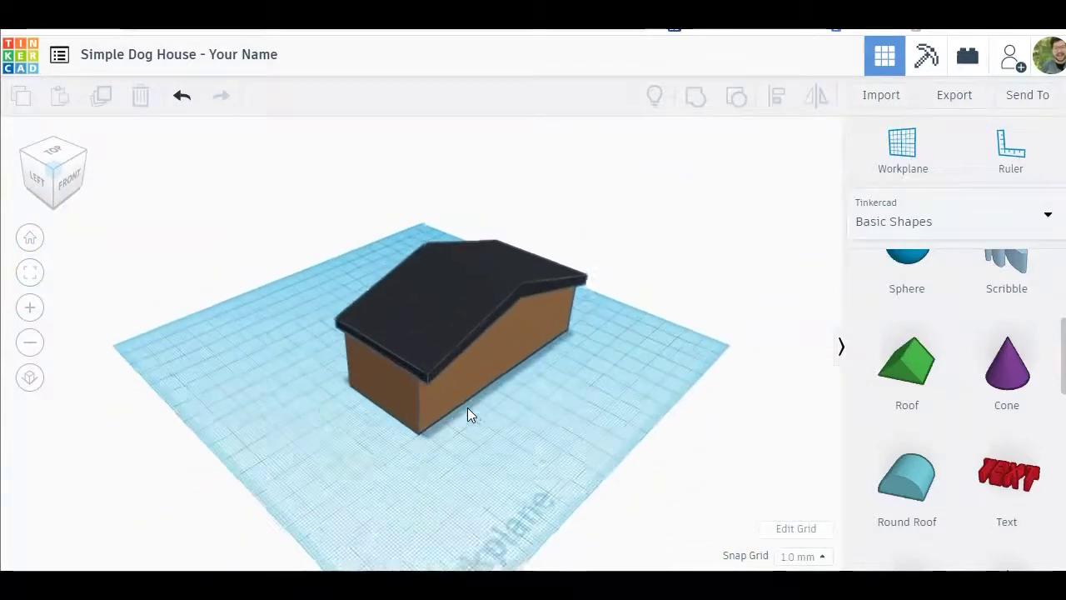
scroll(467, 407, "up", 3)
scroll(552, 423, "down", 2)
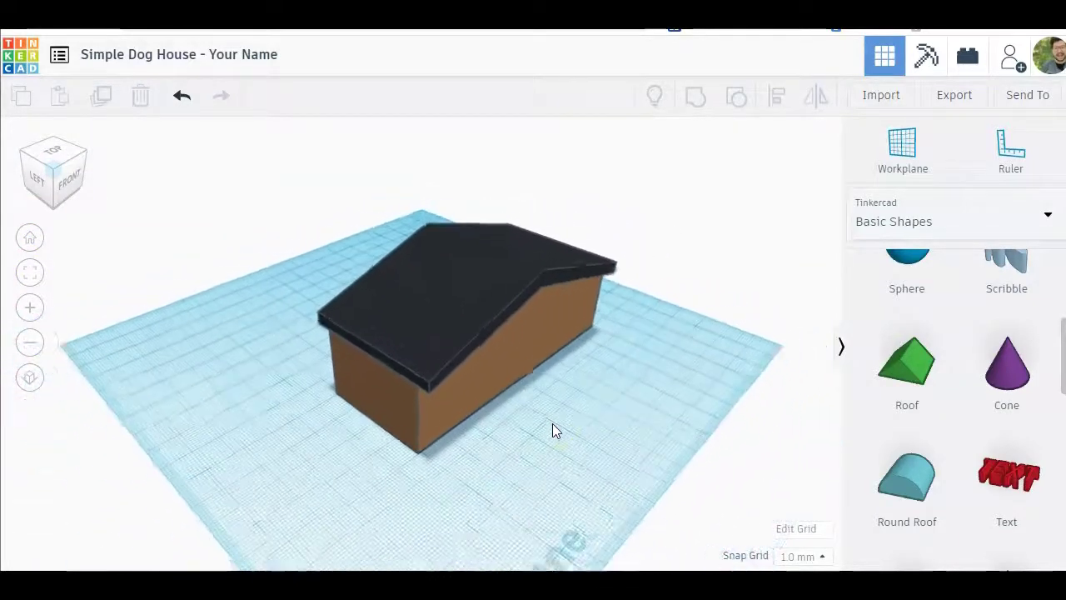
scroll(552, 423, "down", 2)
Place a box hole under the house, near one end of its underside
left_click(30, 238)
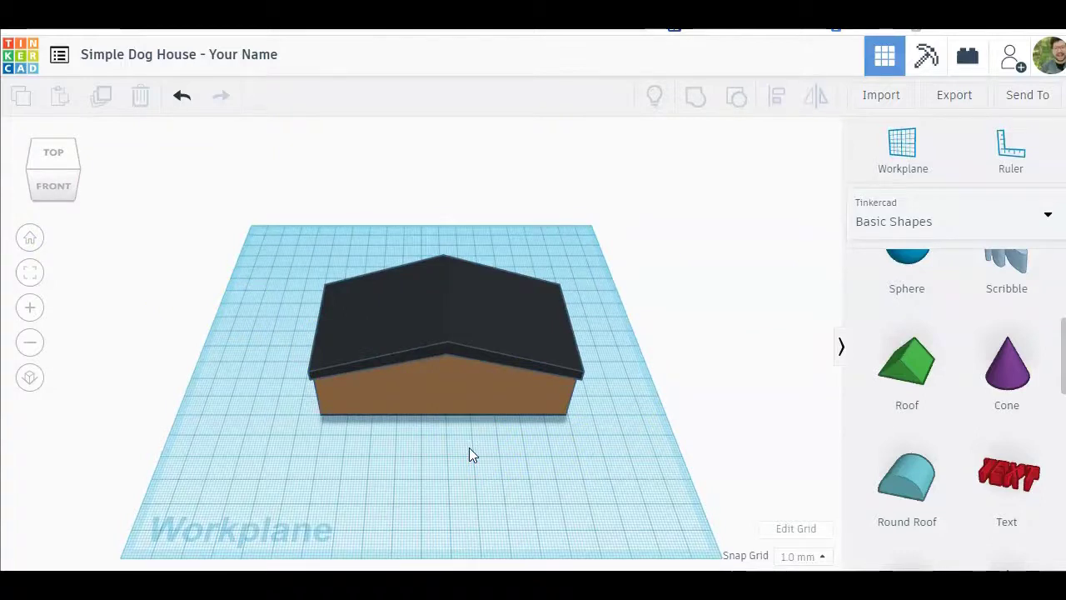
left_click(53, 200)
left_click(53, 198)
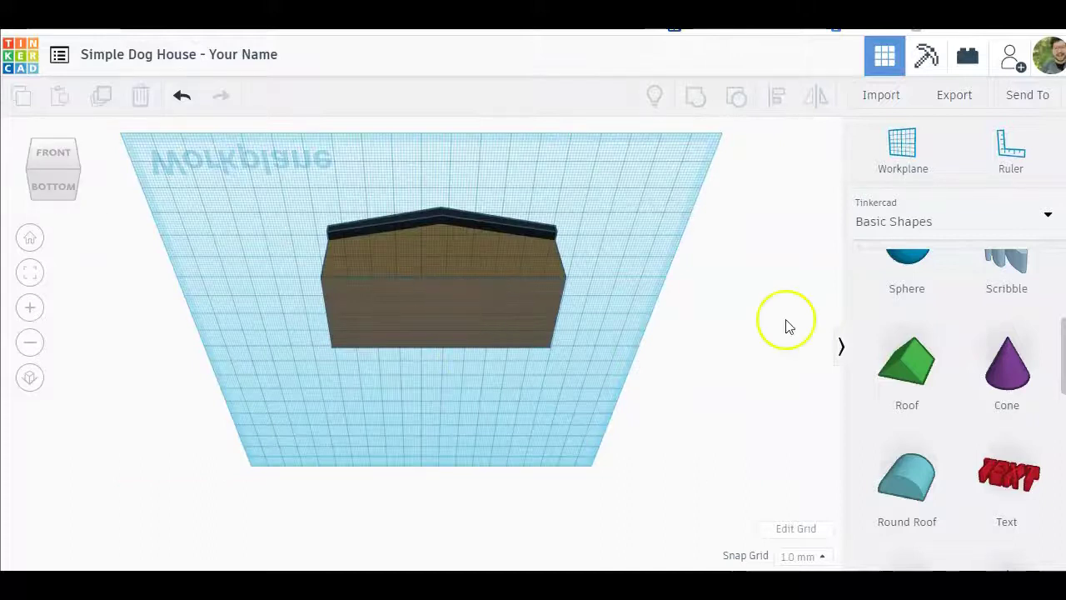
scroll(985, 334, "down", 1)
scroll(985, 334, "up", 4)
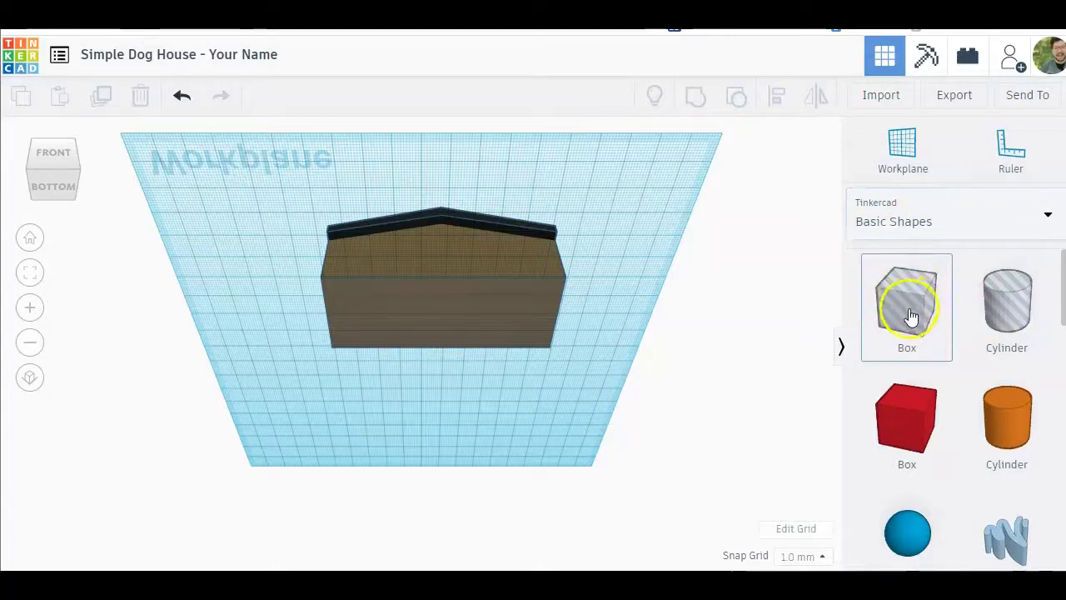
left_click_drag(909, 314, 522, 326)
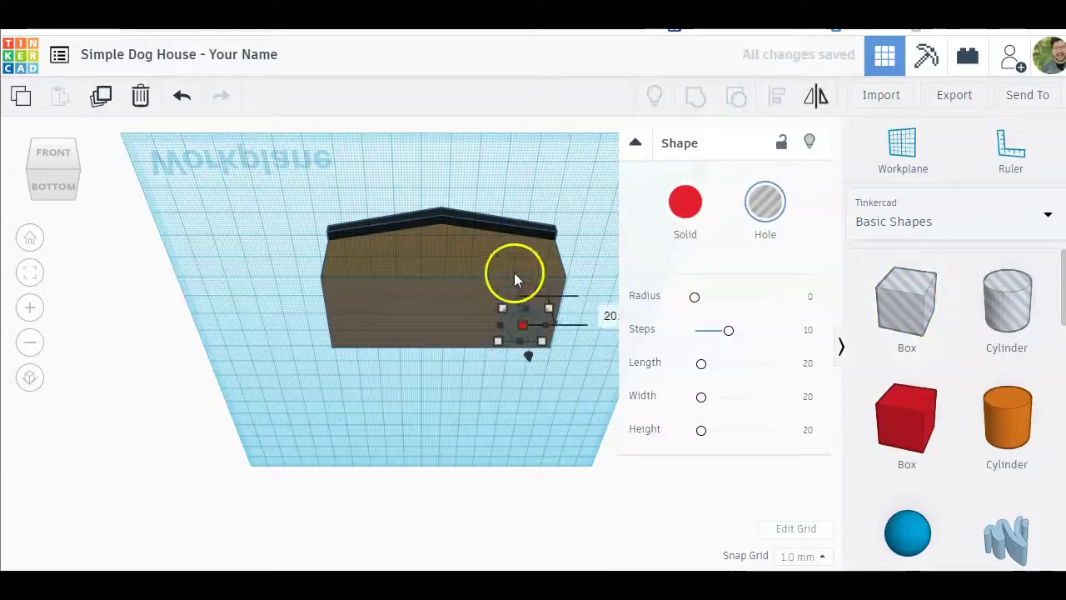
Stretch the box hole to about 93 by 34 mm, leaving a thin wall margin inside the house's base outline
left_click(53, 186)
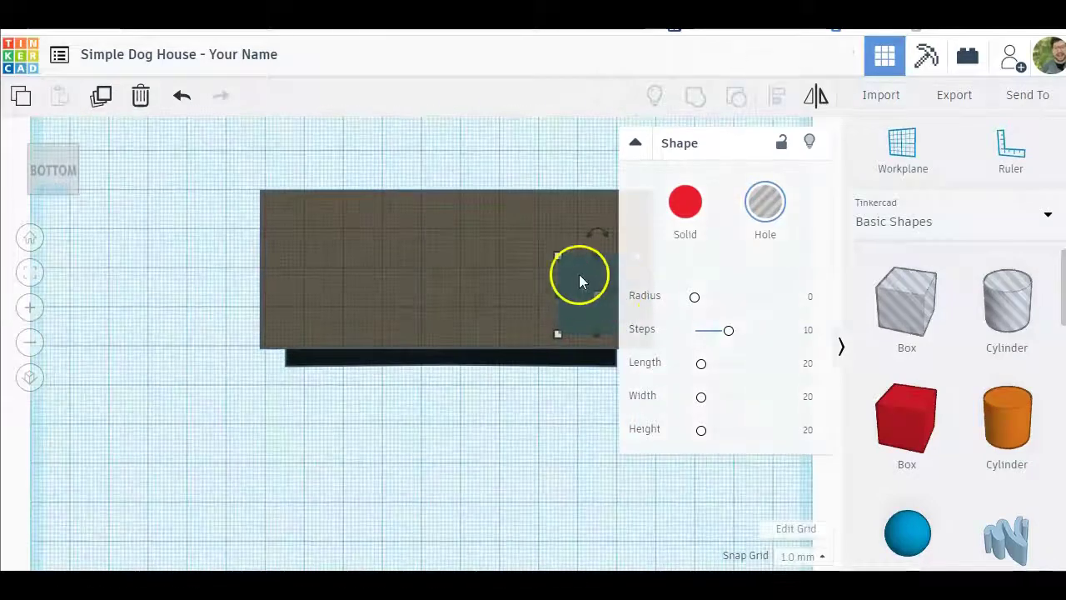
left_click_drag(595, 232, 623, 187)
left_click(633, 146)
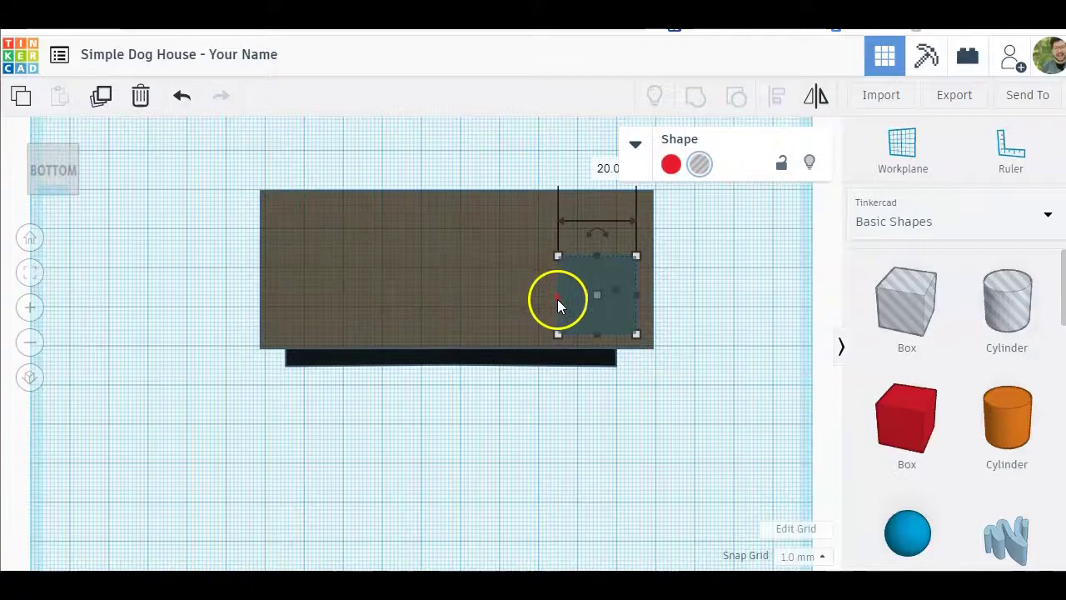
left_click_drag(557, 300, 271, 310)
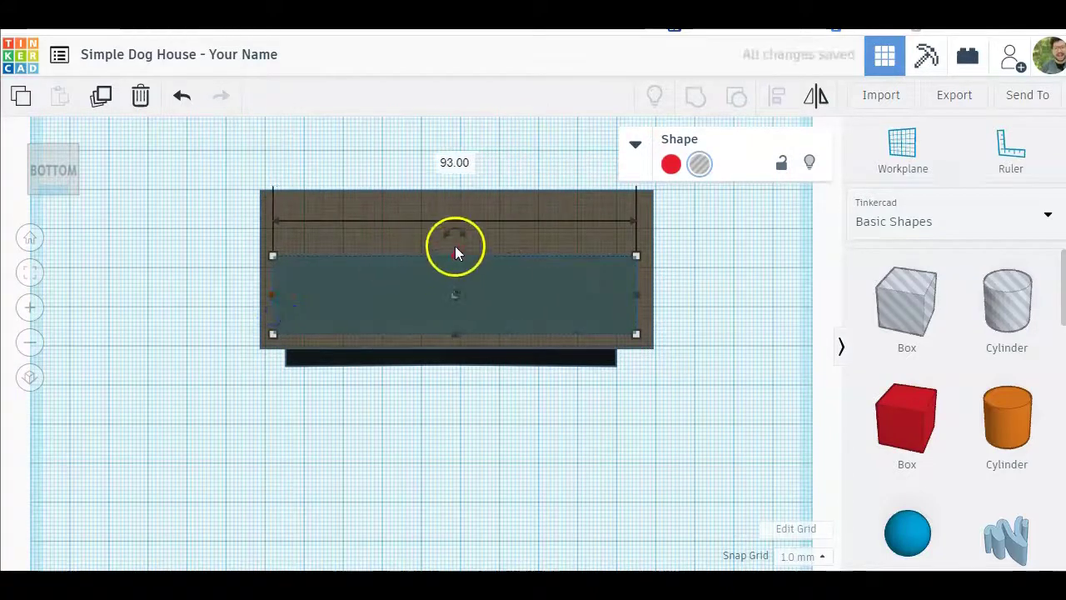
left_click_drag(455, 254, 454, 206)
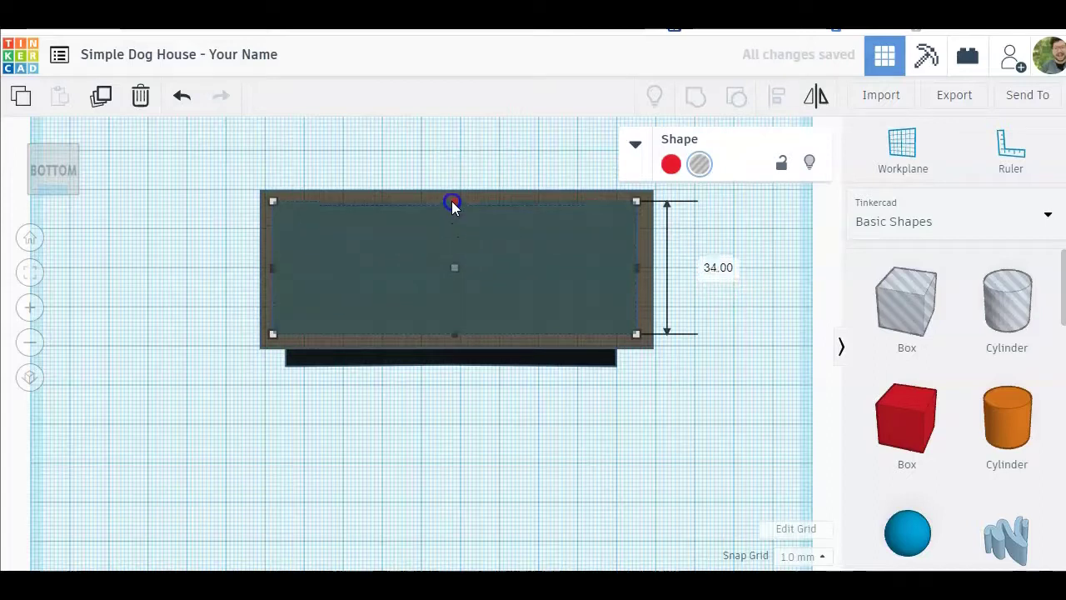
Raise the height of the box hole inside the house to 28 mm
left_click(53, 151)
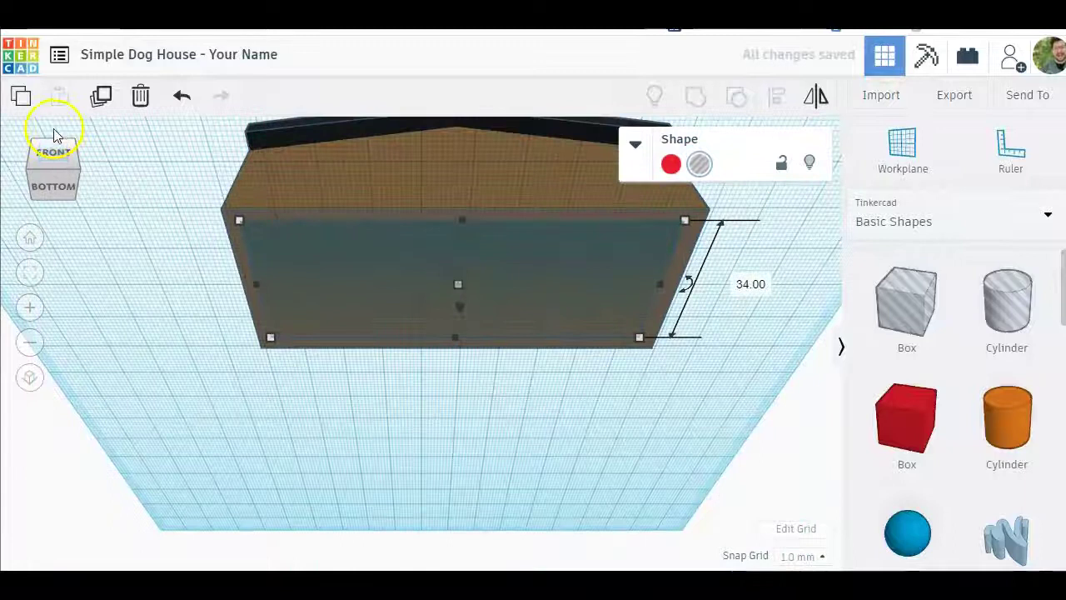
left_click(56, 135)
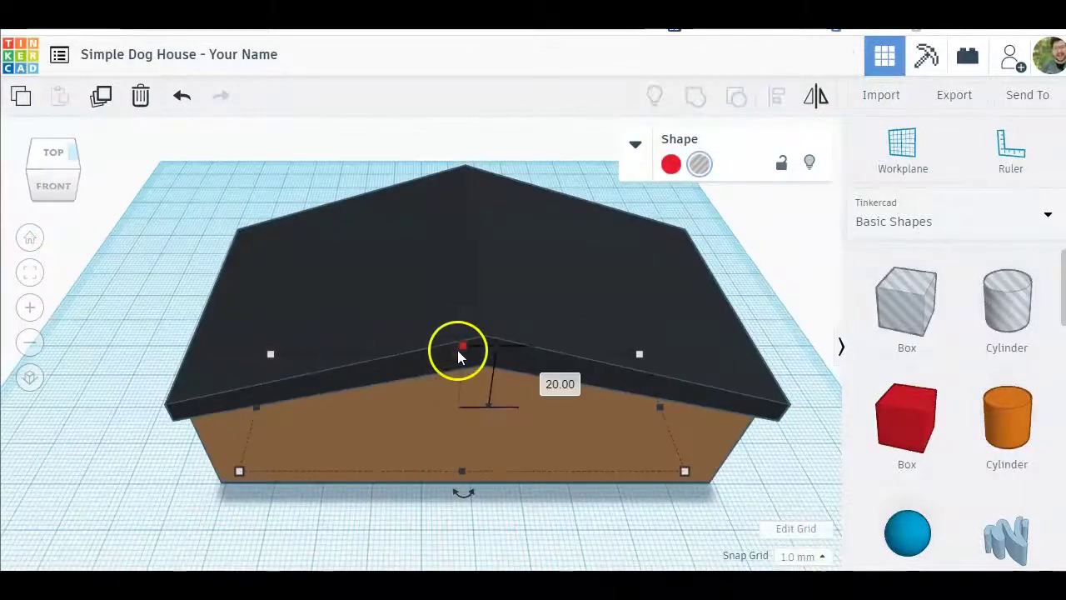
left_click_drag(461, 350, 474, 325)
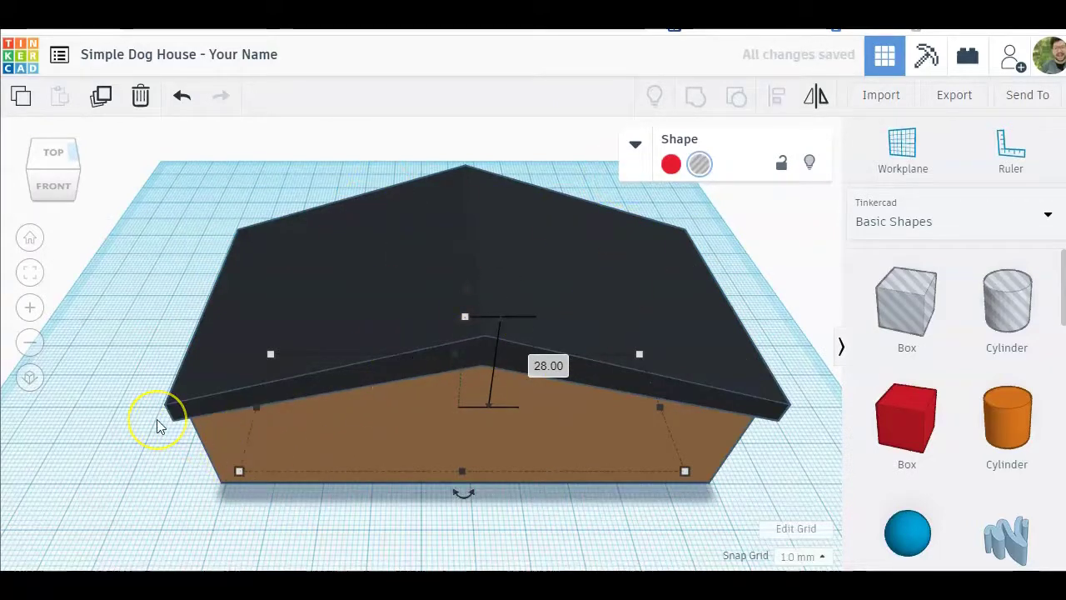
Group the box hole with the brown house body to hollow it out, and check the interior from below
left_click(217, 453, "shift")
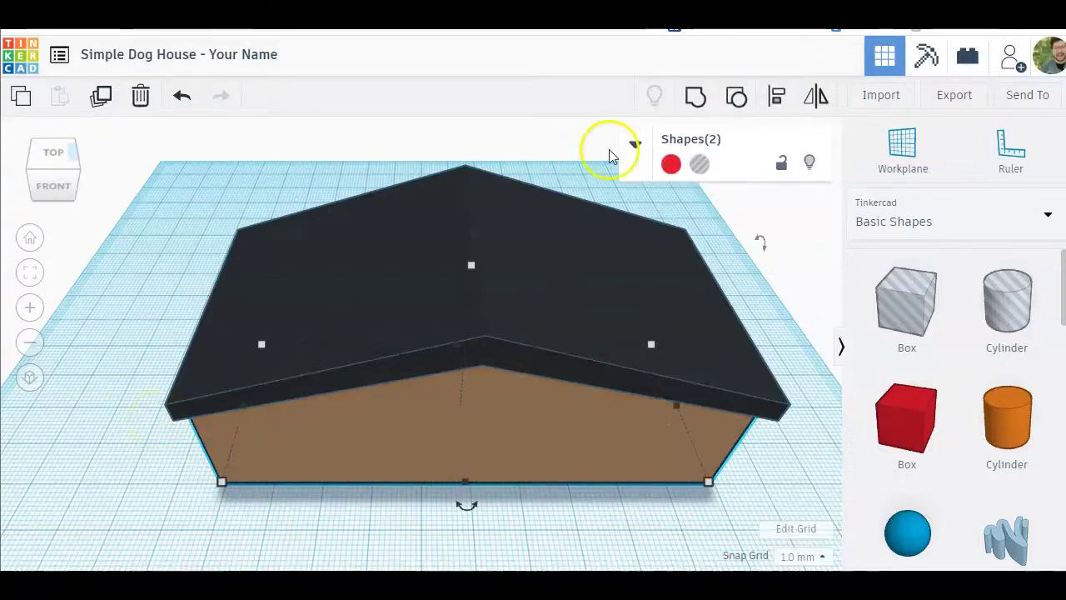
left_click(695, 100)
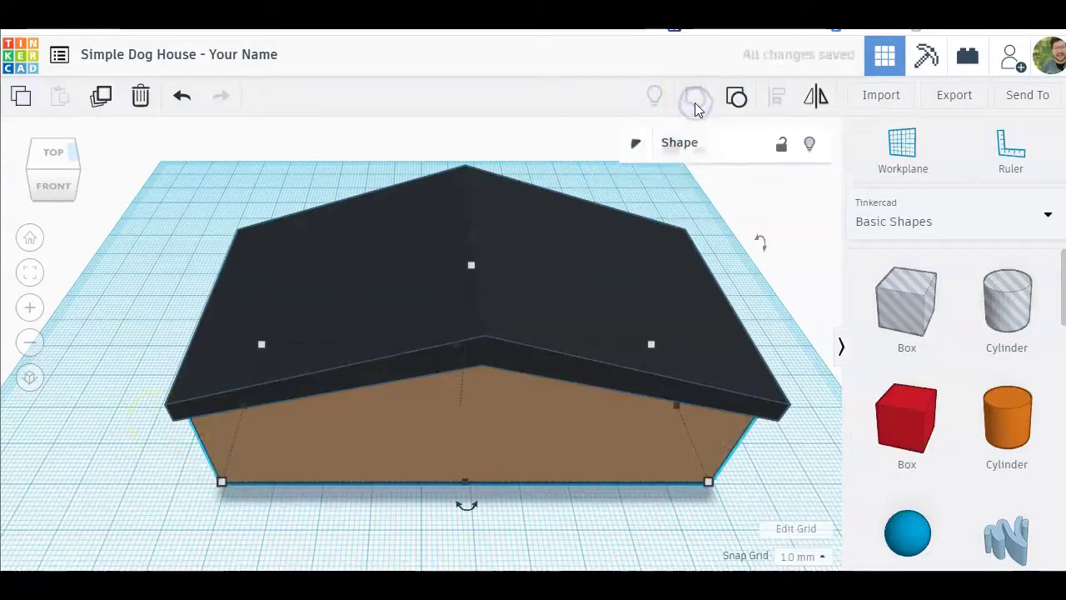
left_click(57, 198)
left_click(57, 197)
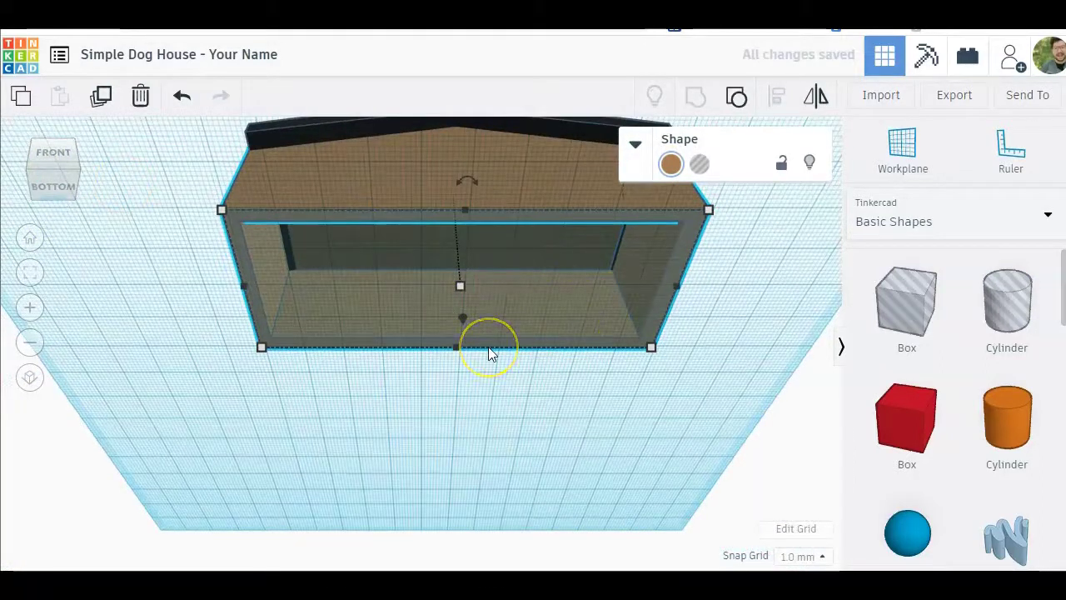
left_click(54, 158)
left_click(54, 149)
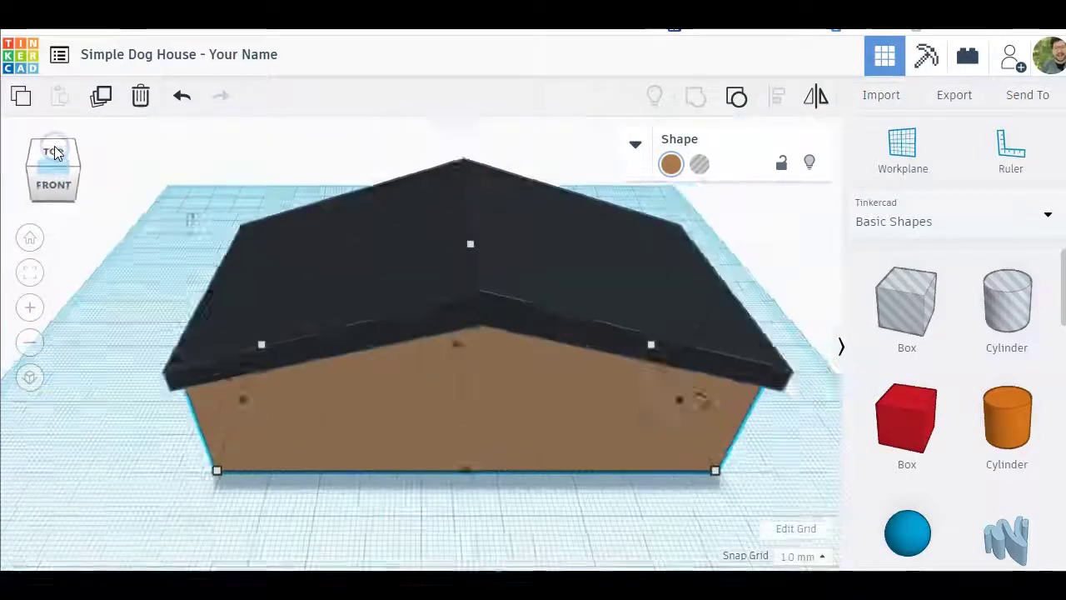
left_click(26, 172)
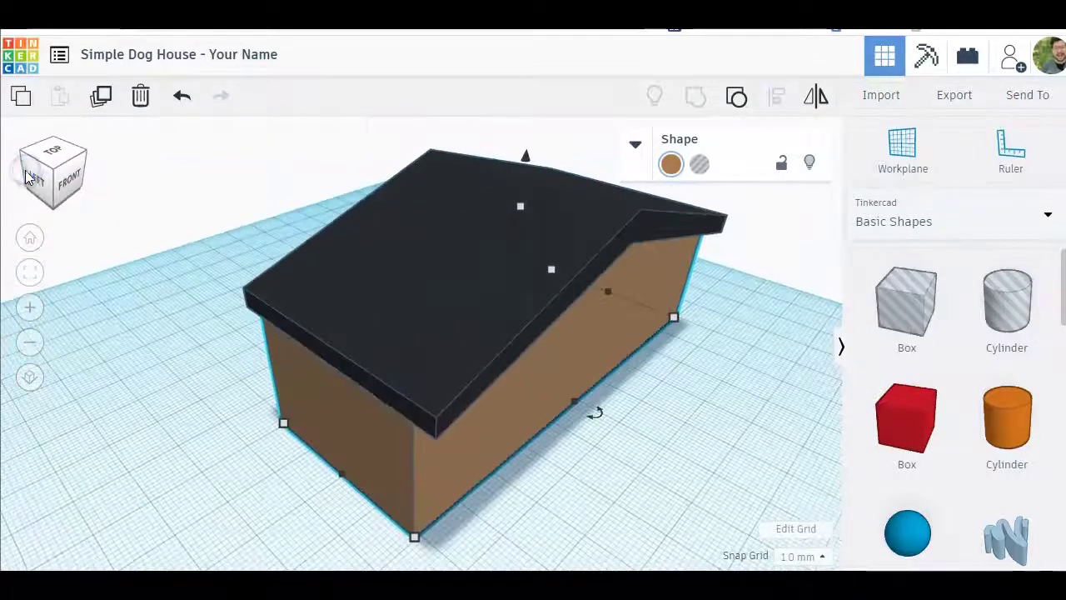
Place a box hole through the front gable wall near its left corner and raise its height to 23 mm for a doorway
left_click(760, 373)
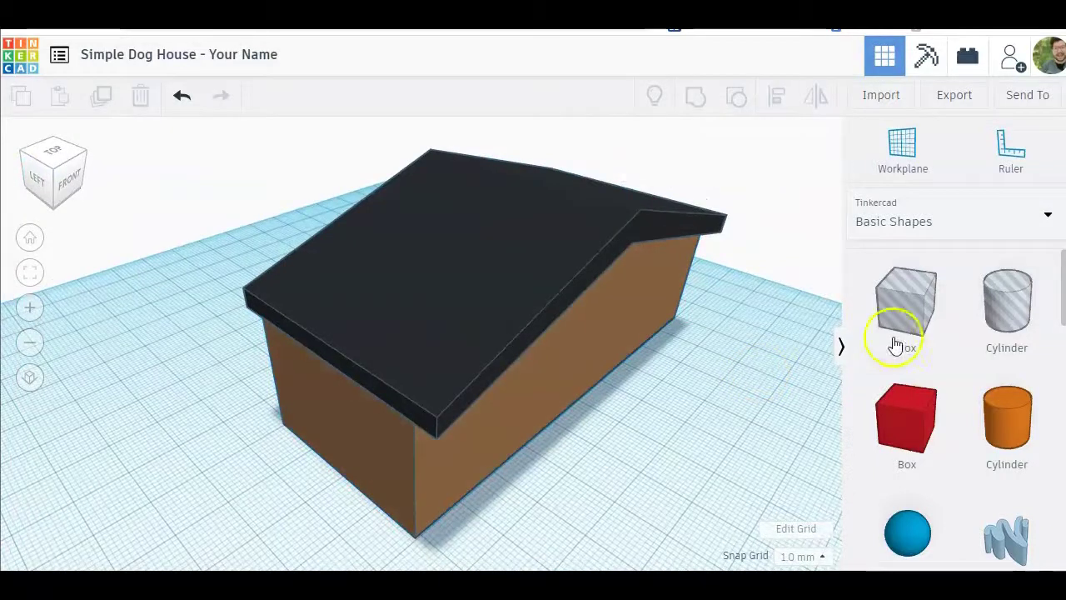
left_click_drag(906, 306, 490, 470)
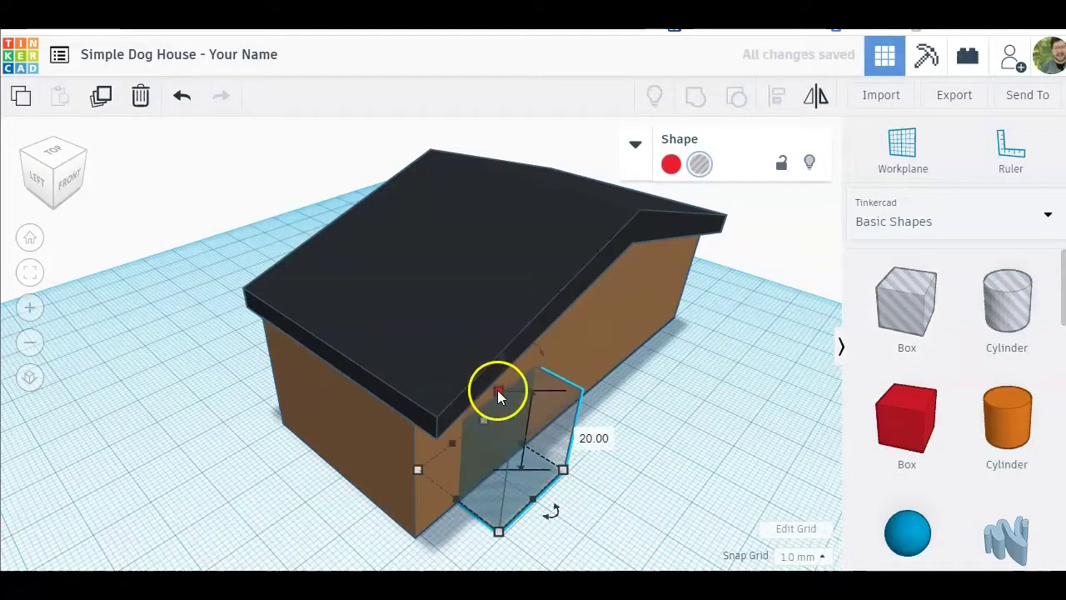
left_click_drag(498, 390, 499, 375)
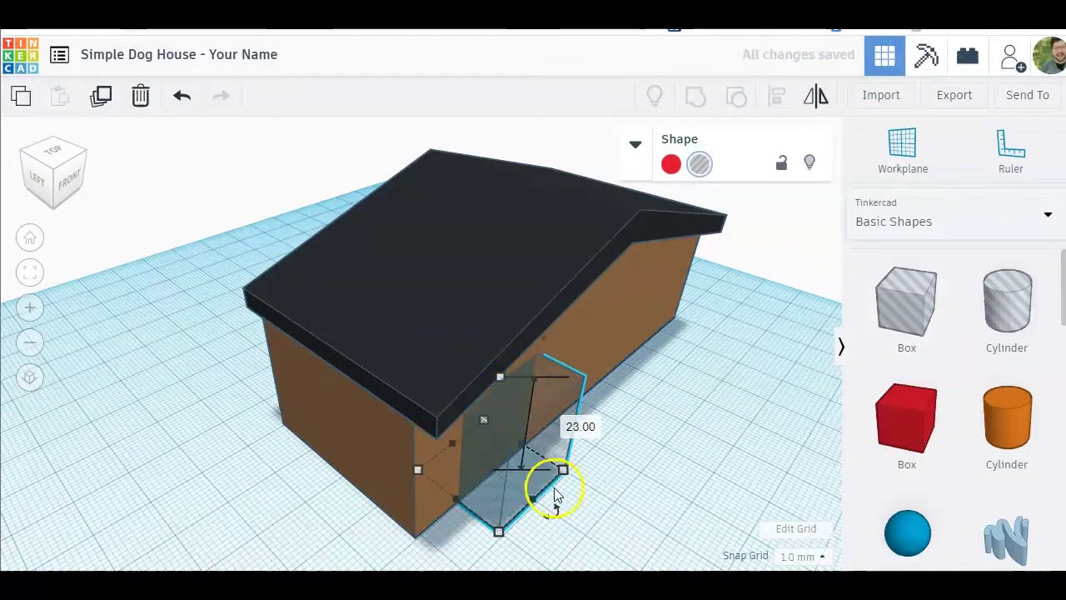
Group the doorway box hole with the brown house body to cut the door opening in the front wall
left_click(402, 447, "shift")
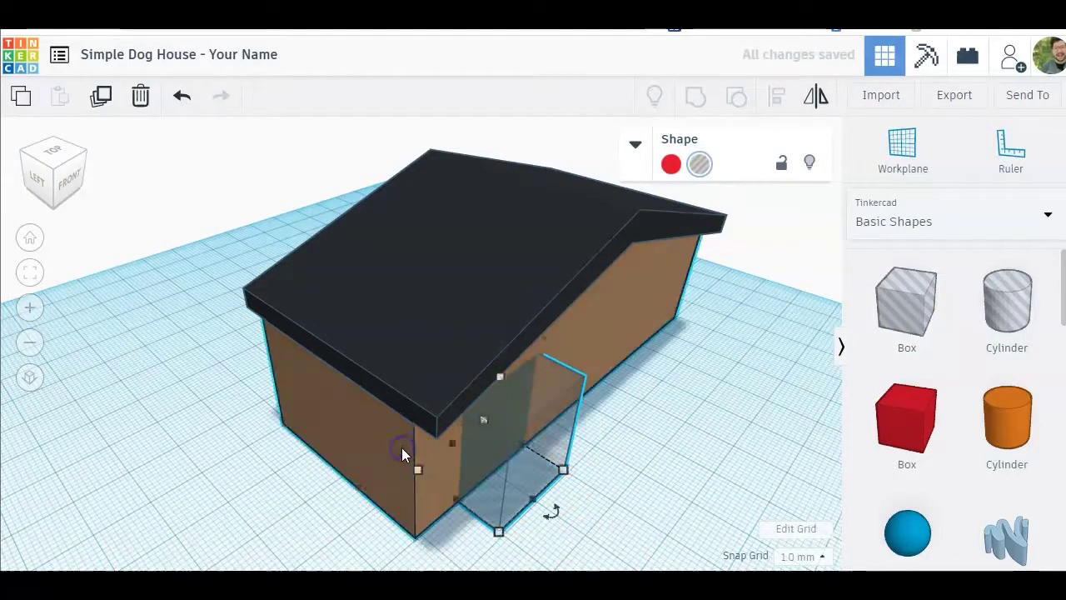
left_click(702, 97)
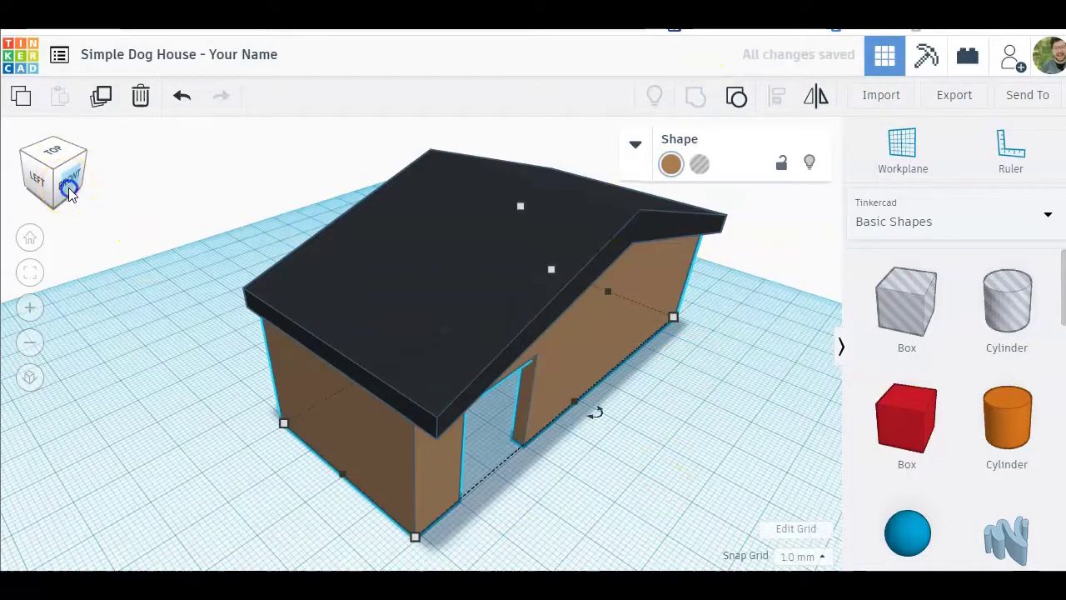
mouse_move(69, 190)
left_mouse_down()
mouse_move(33, 176)
mouse_move(63, 188)
left_mouse_up()
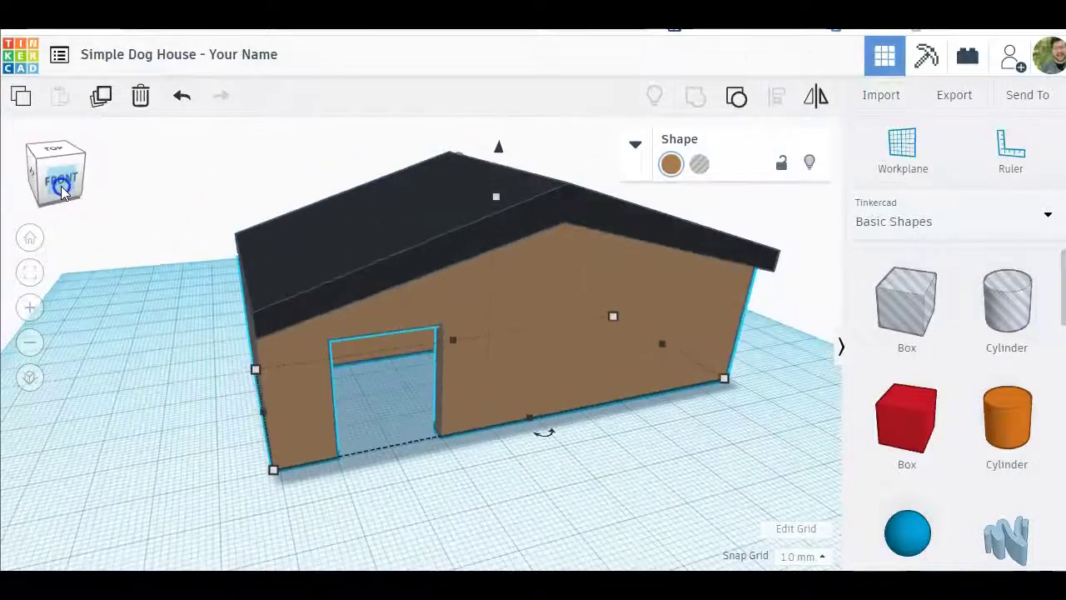
left_click(738, 442)
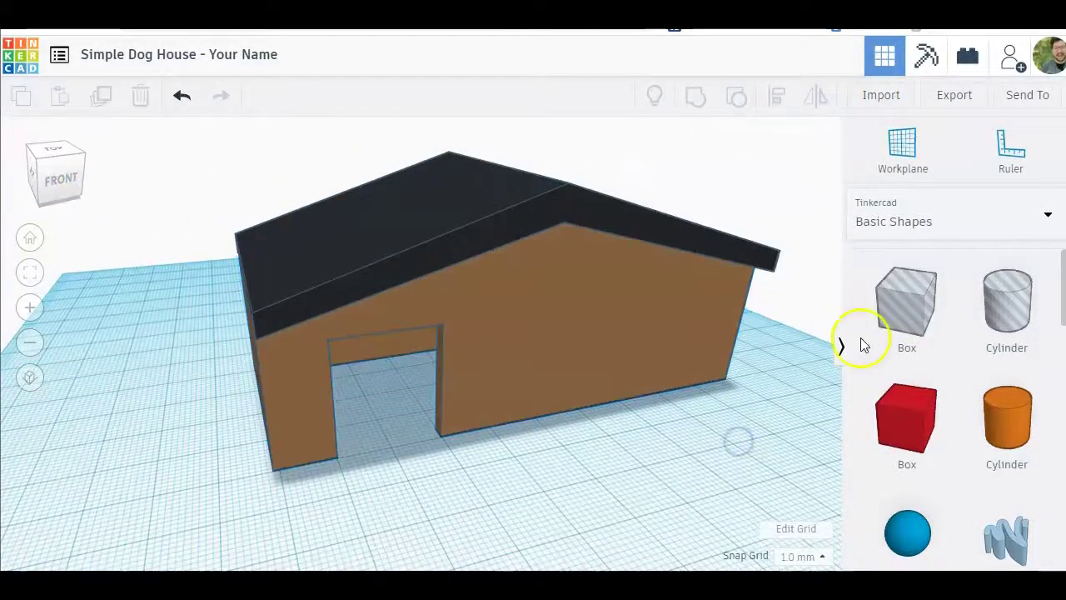
Cut a window in the front wall beside the doorway by grouping a raised box hole with the brown house body
left_click_drag(905, 323, 557, 408)
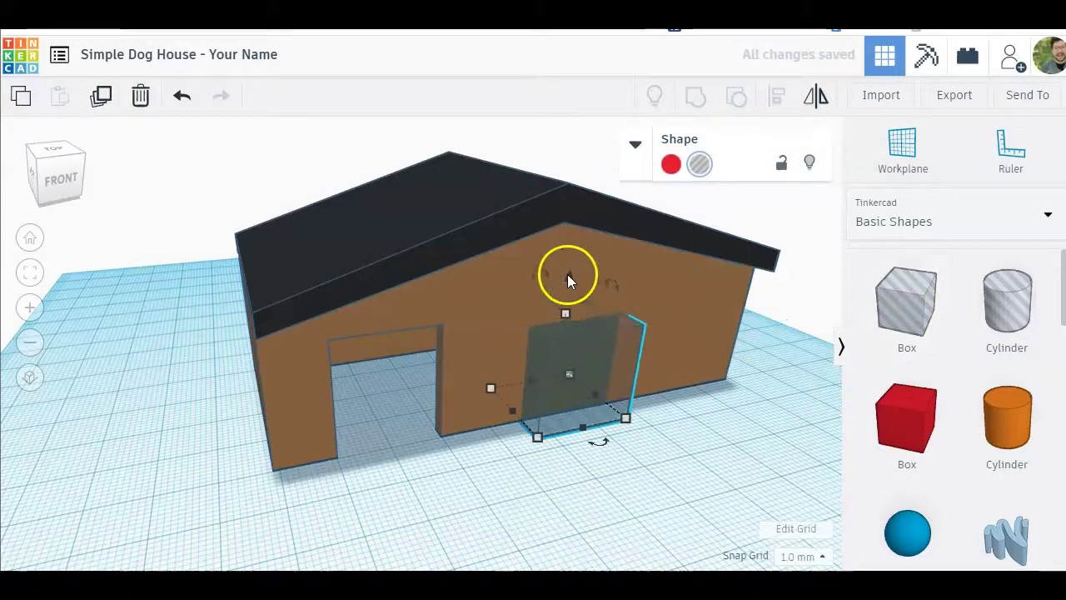
left_click_drag(567, 274, 574, 236)
left_click(490, 304, "shift")
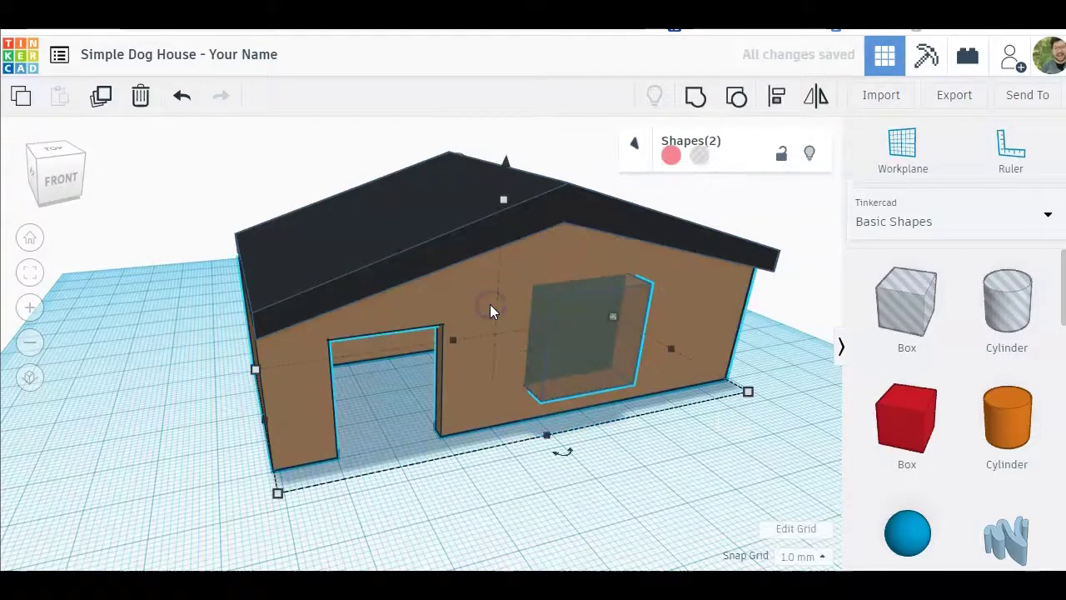
left_click(694, 98)
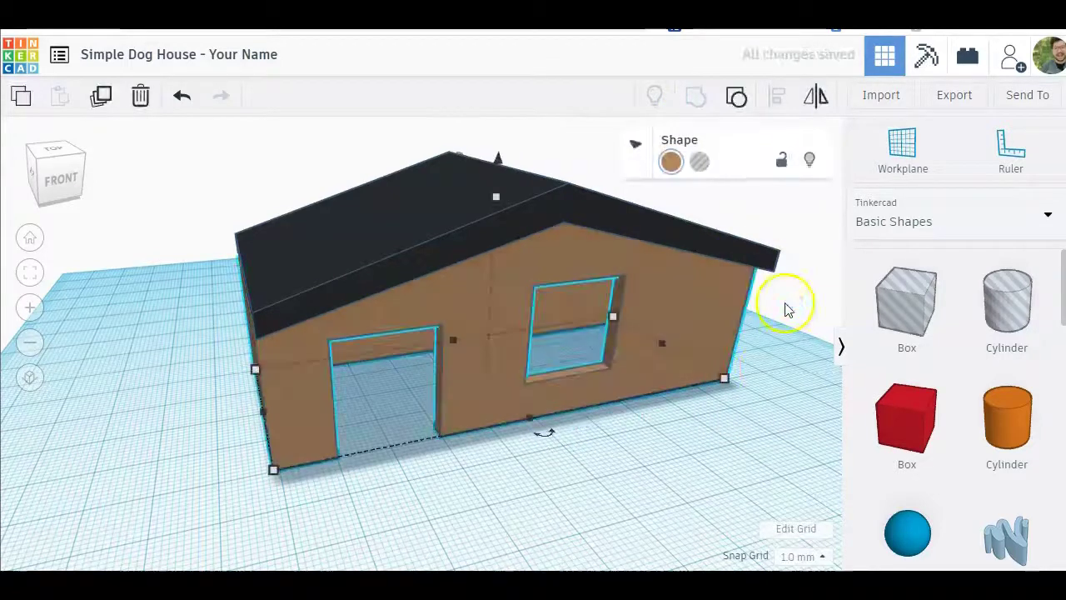
key("shift")
key("shift")
key("shift")
key("shift")
key("shift")
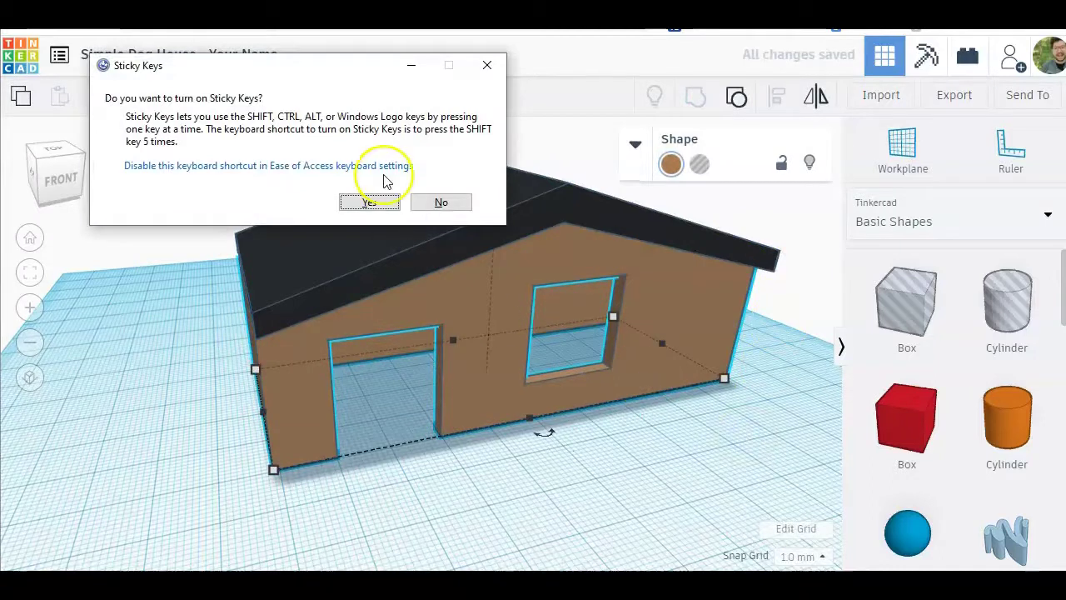
left_click(425, 202)
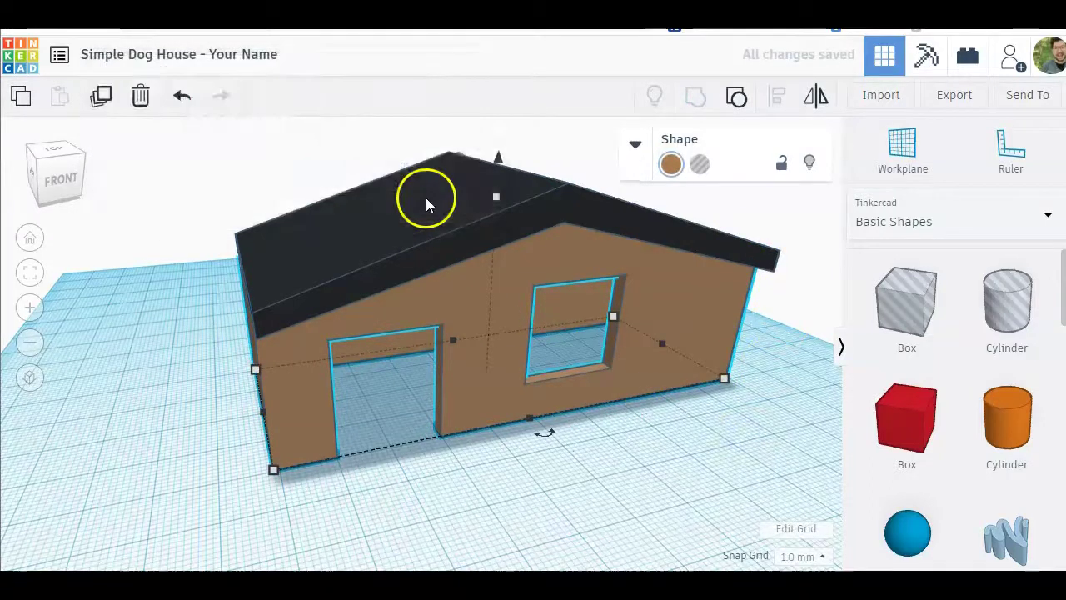
left_click(221, 204)
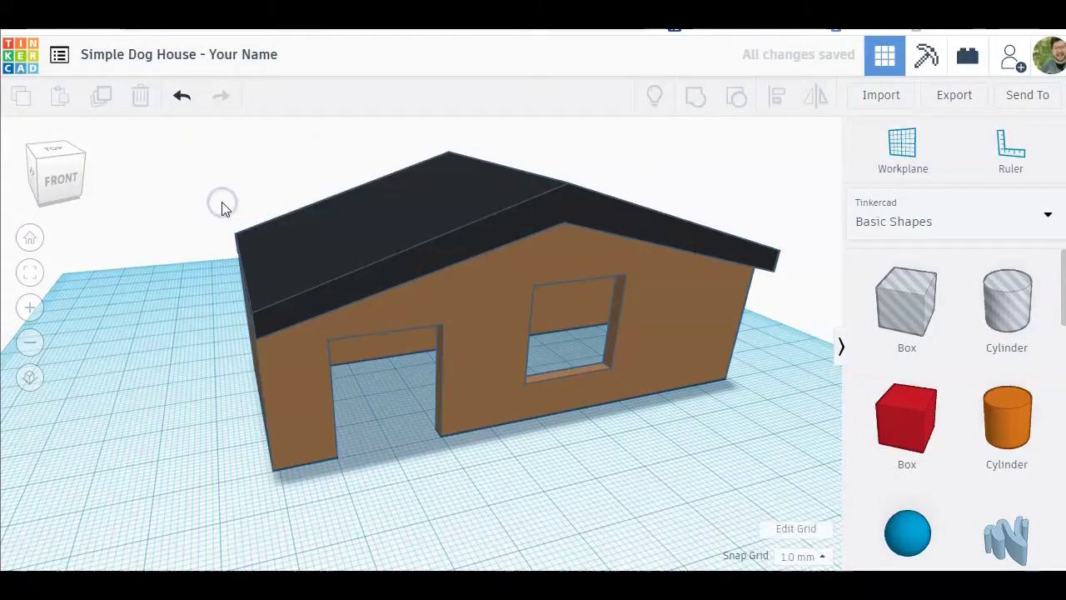
Inspect the door and window openings of the house from the front and from a raised corner view
left_click(79, 150)
left_click(46, 187)
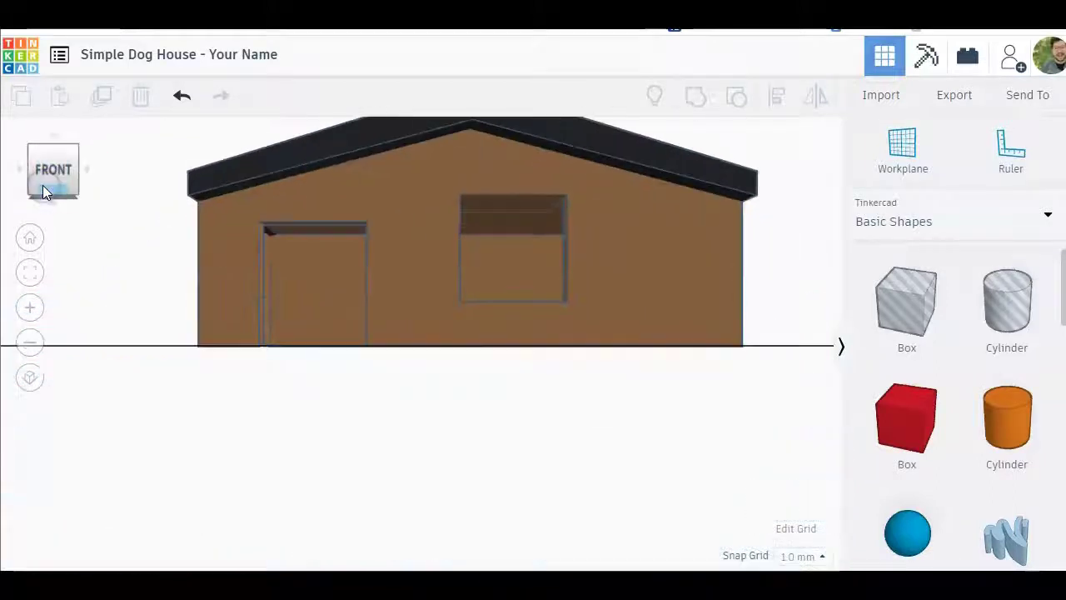
left_click(29, 240)
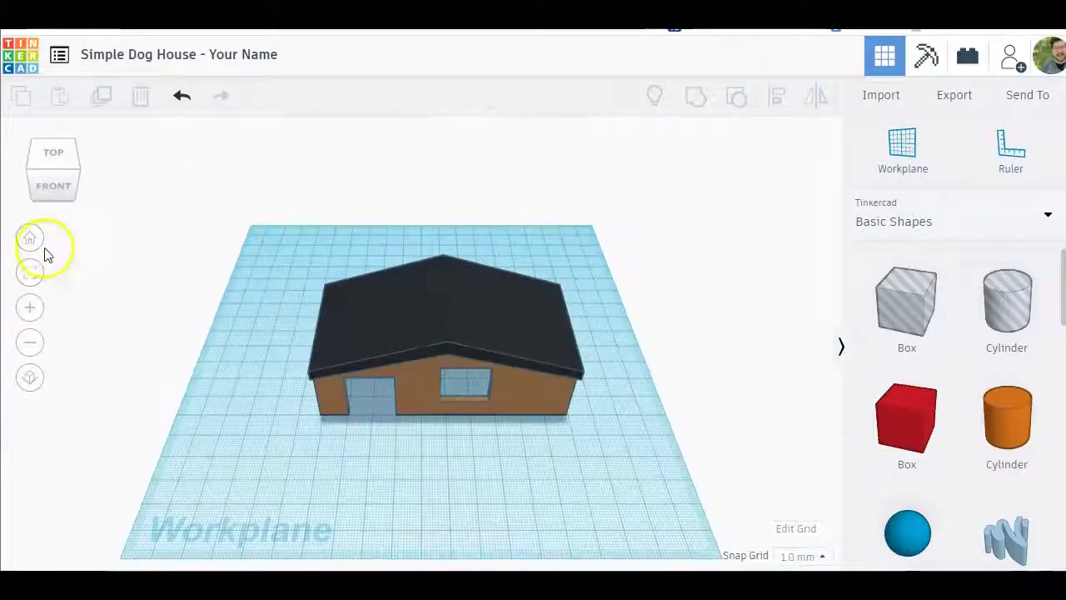
left_click_drag(31, 169, 381, 346)
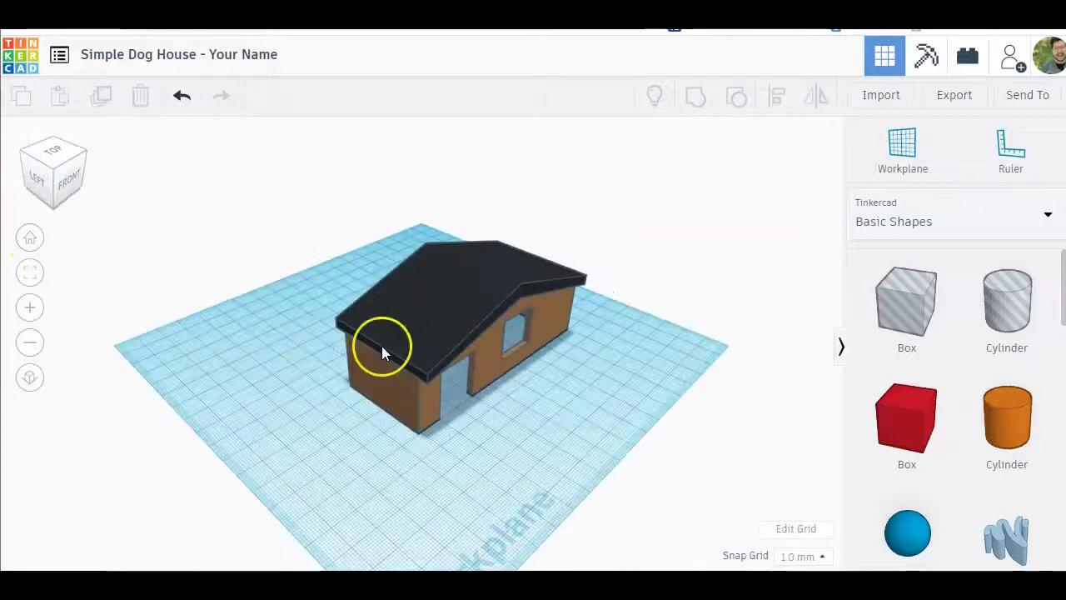
scroll(381, 346, "up", 5)
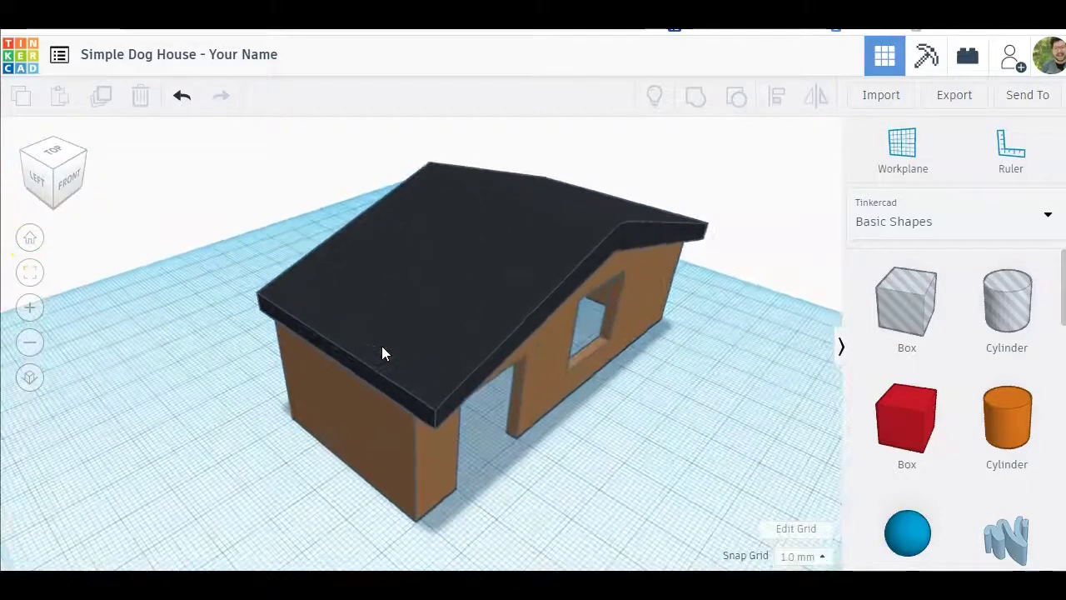
scroll(457, 411, "down", 5)
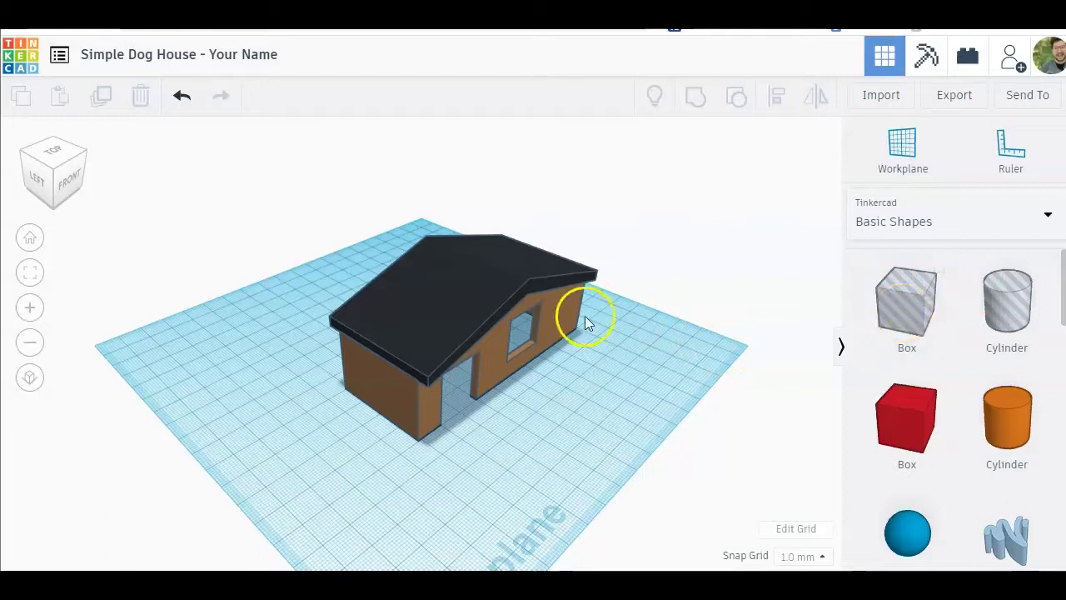
left_click(32, 242)
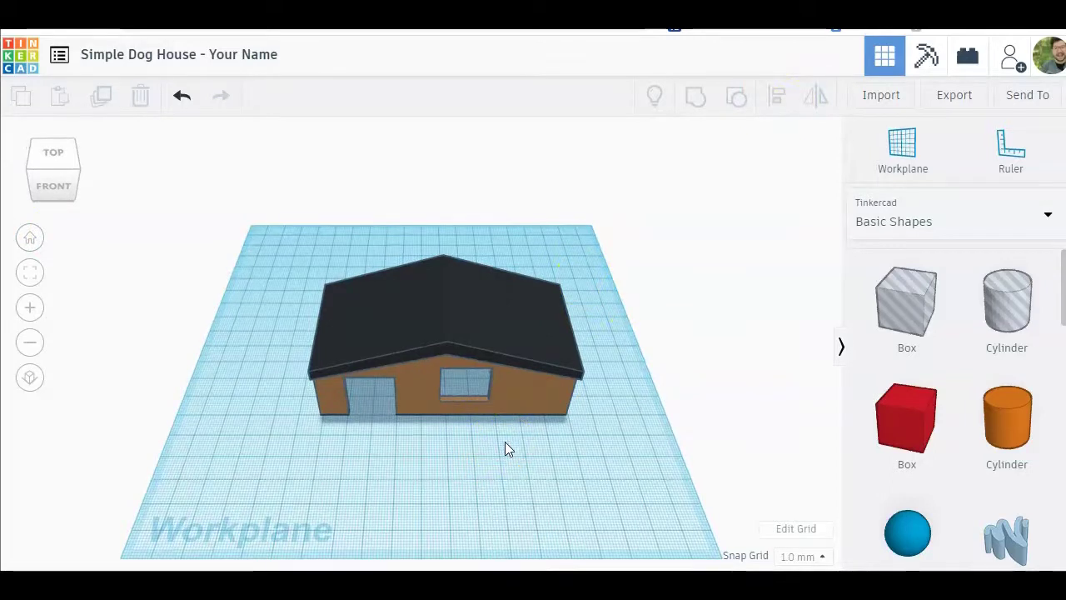
Check the length and width dimensions of the black roof
left_click(531, 350)
left_click(611, 330)
left_click(524, 333)
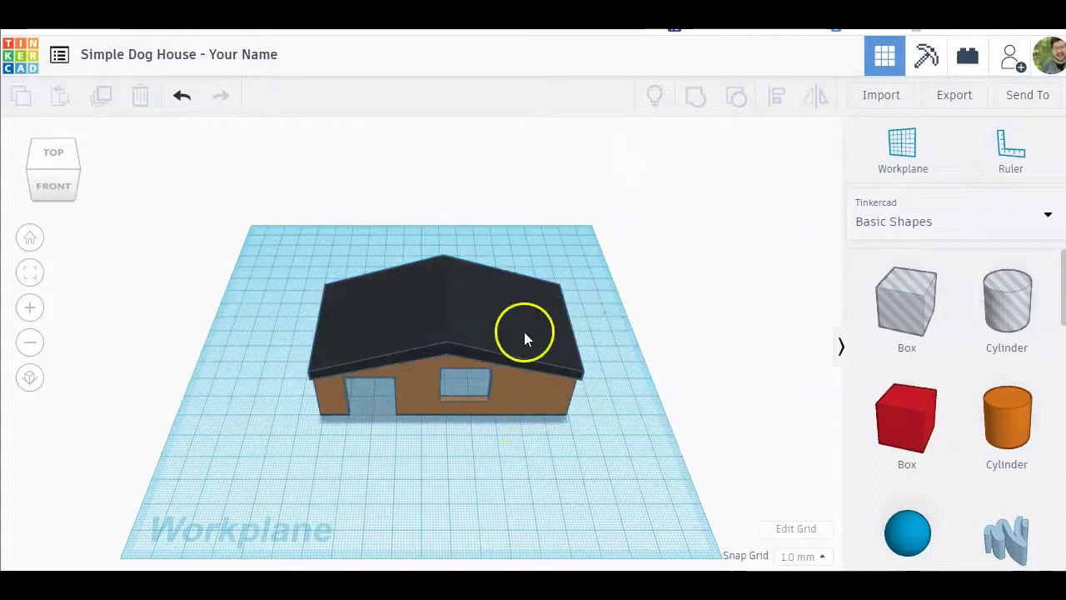
left_click(456, 280)
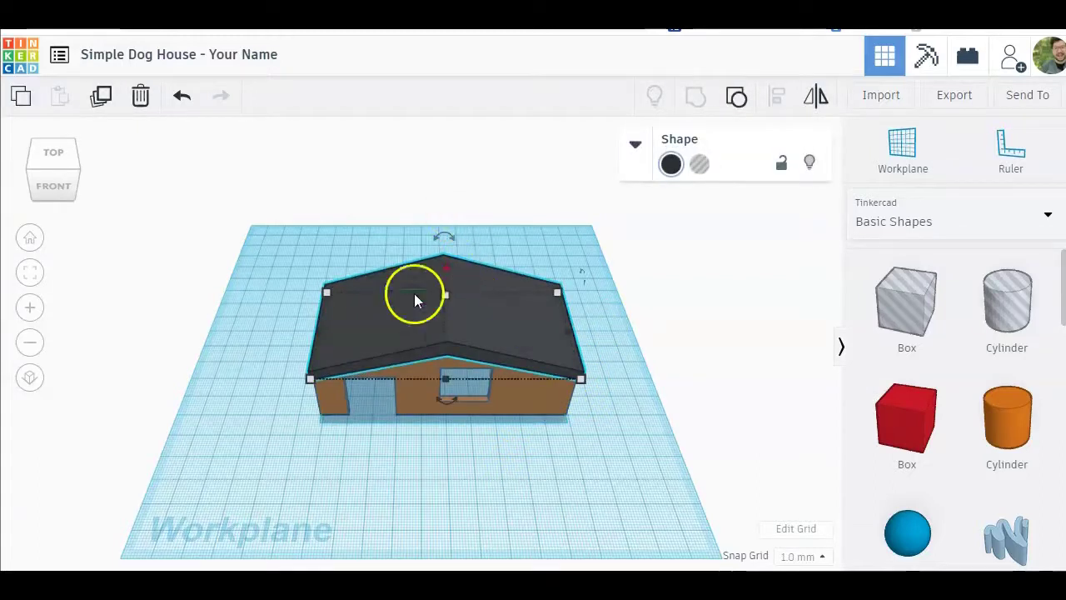
mouse_move(309, 381)
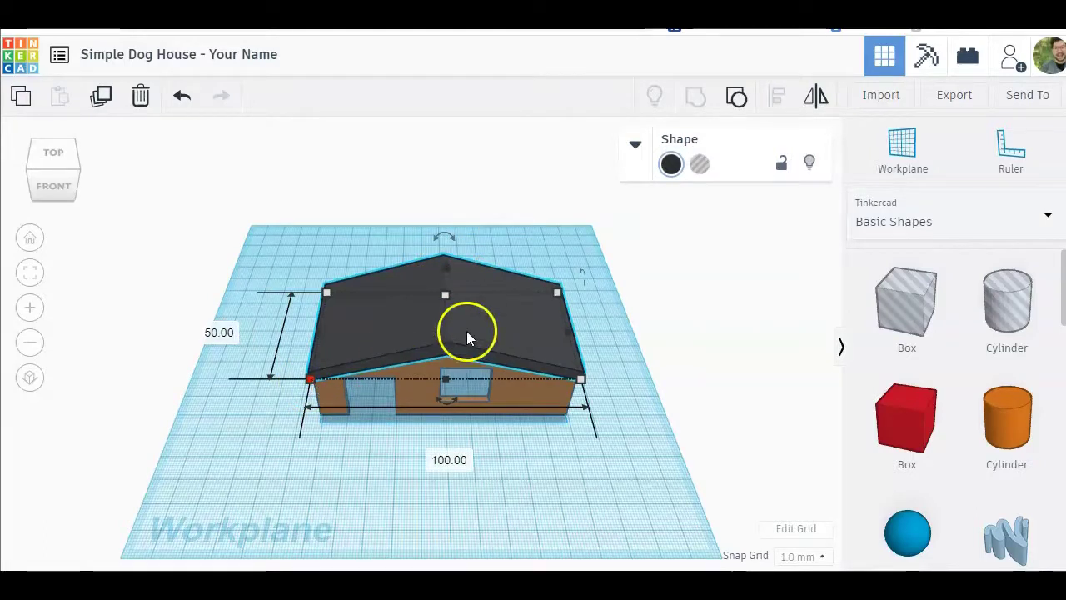
left_click(223, 334)
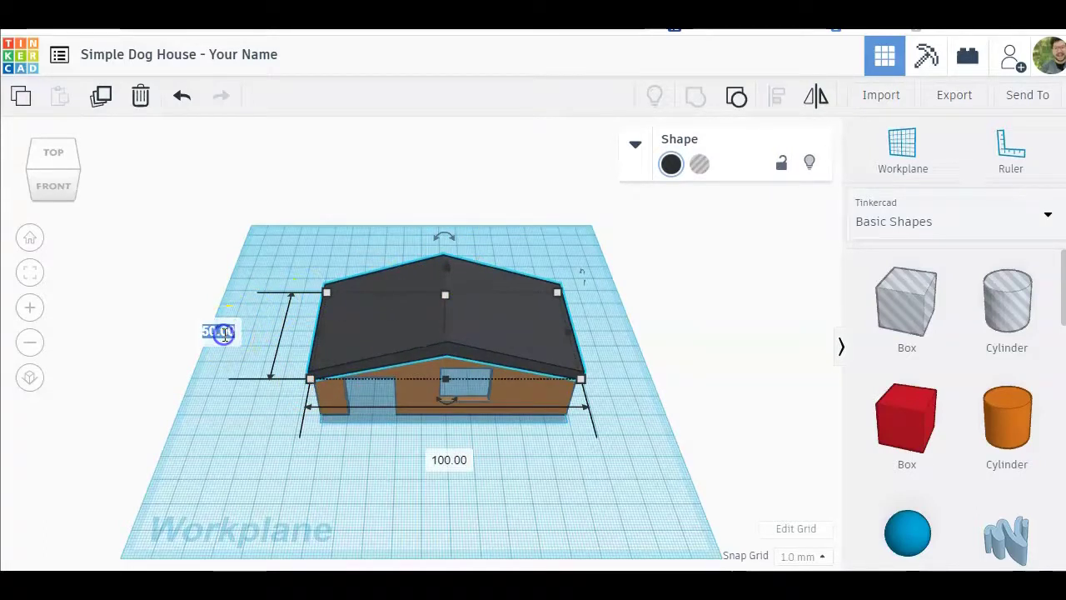
left_click(452, 459)
left_click(513, 449)
left_click(535, 391)
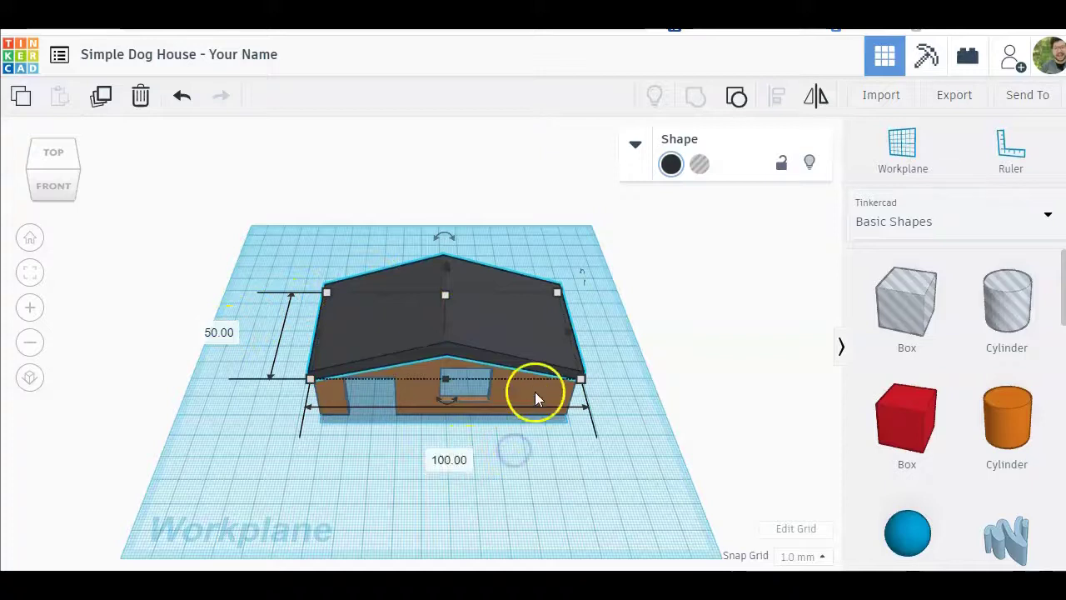
Check the length and width dimensions of the brown house body
left_click(575, 418)
mouse_move(566, 418)
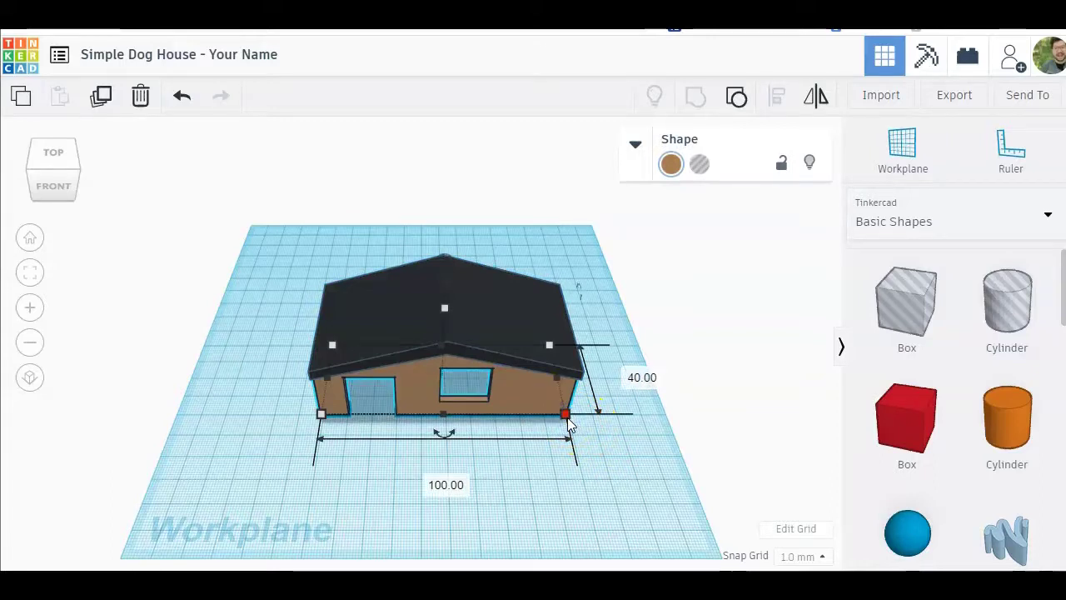
left_click(567, 416)
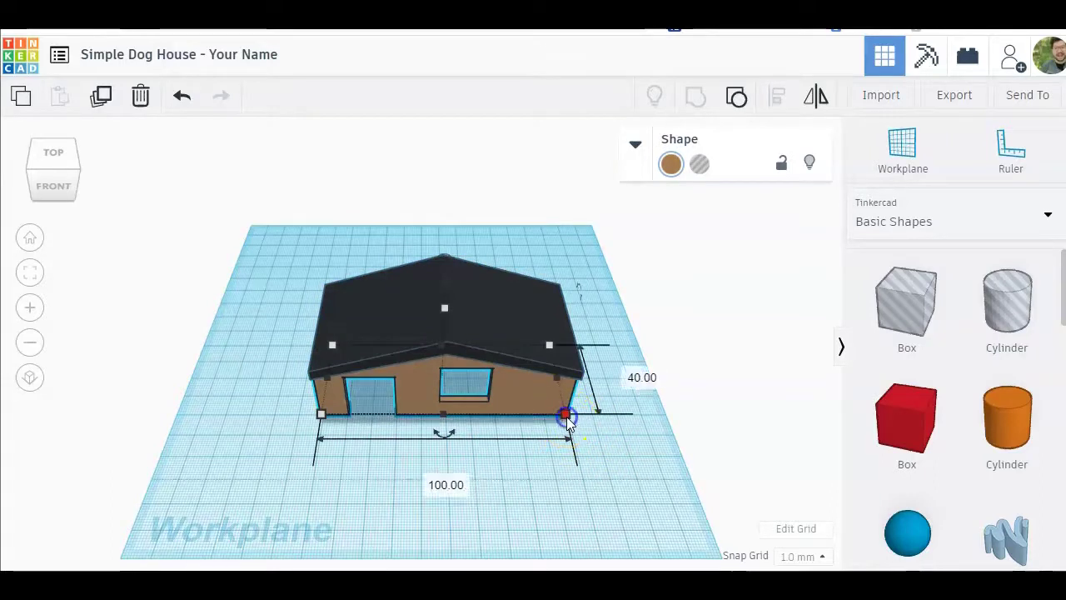
left_click(542, 477)
Review the finished dog house in the default view and from its front-left corner
left_click(29, 243)
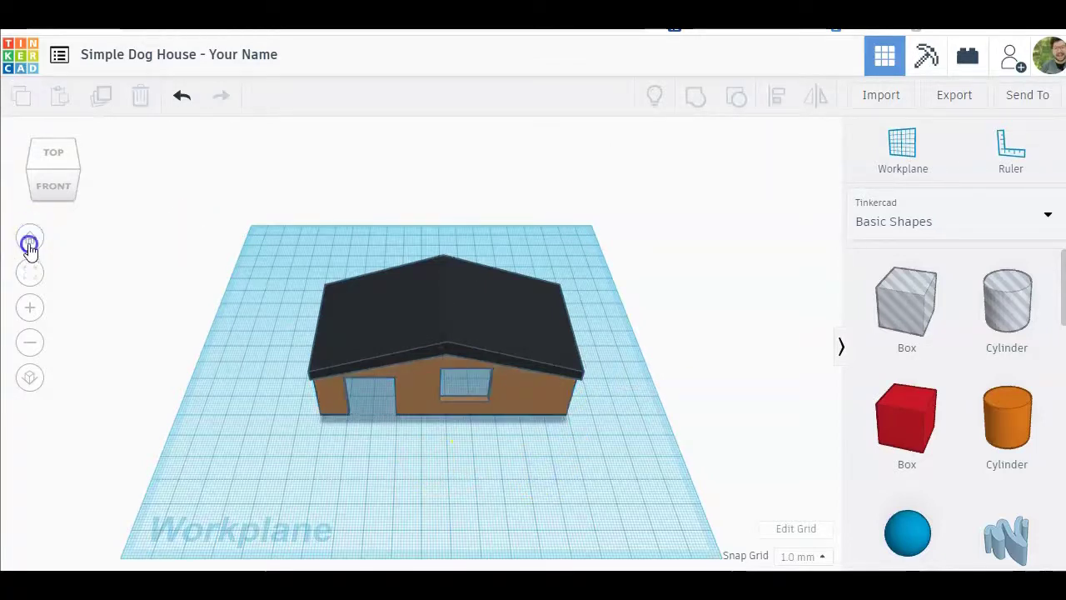
left_click(29, 239)
left_click(34, 178)
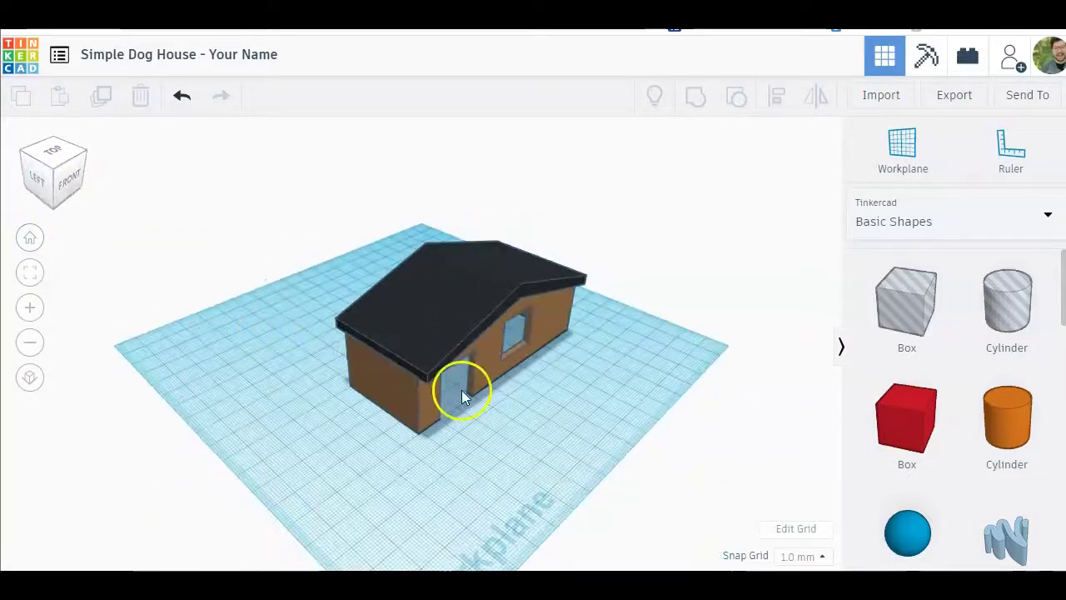
scroll(461, 389, "up", 3)
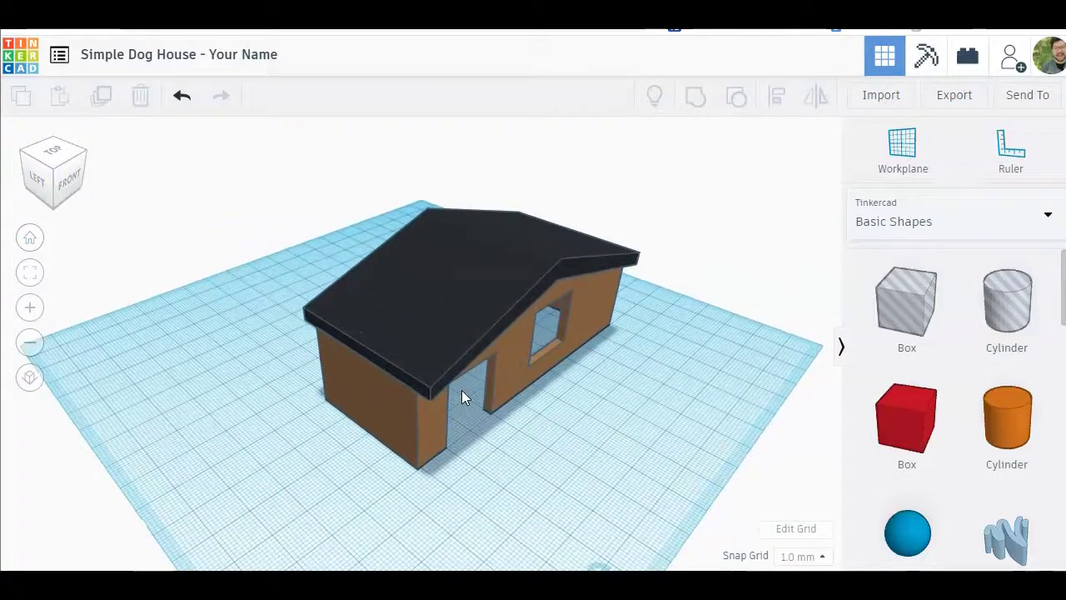
left_click(673, 186)
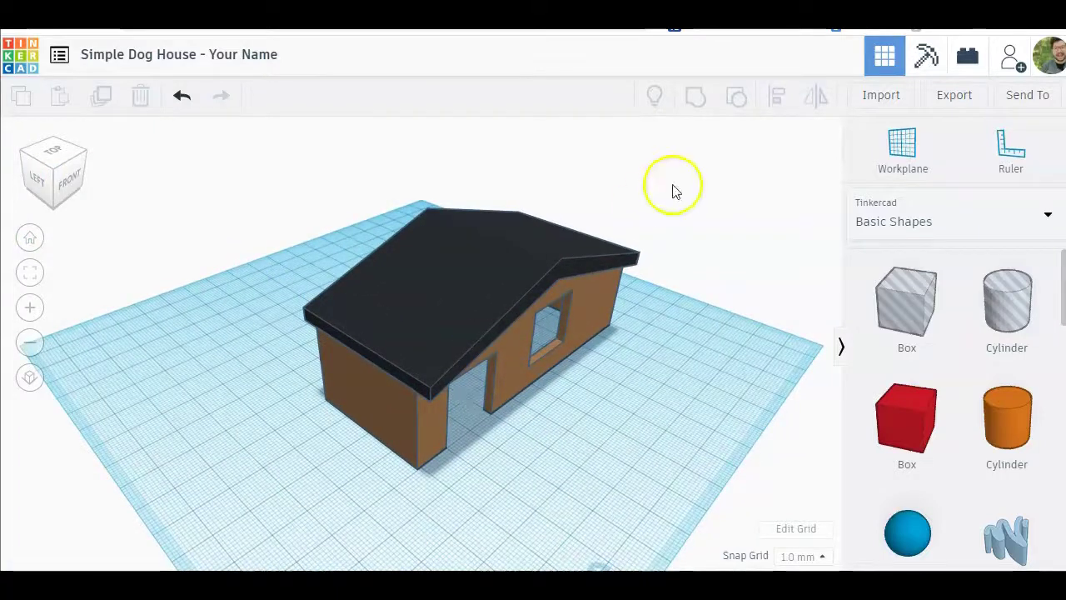
left_click(32, 238)
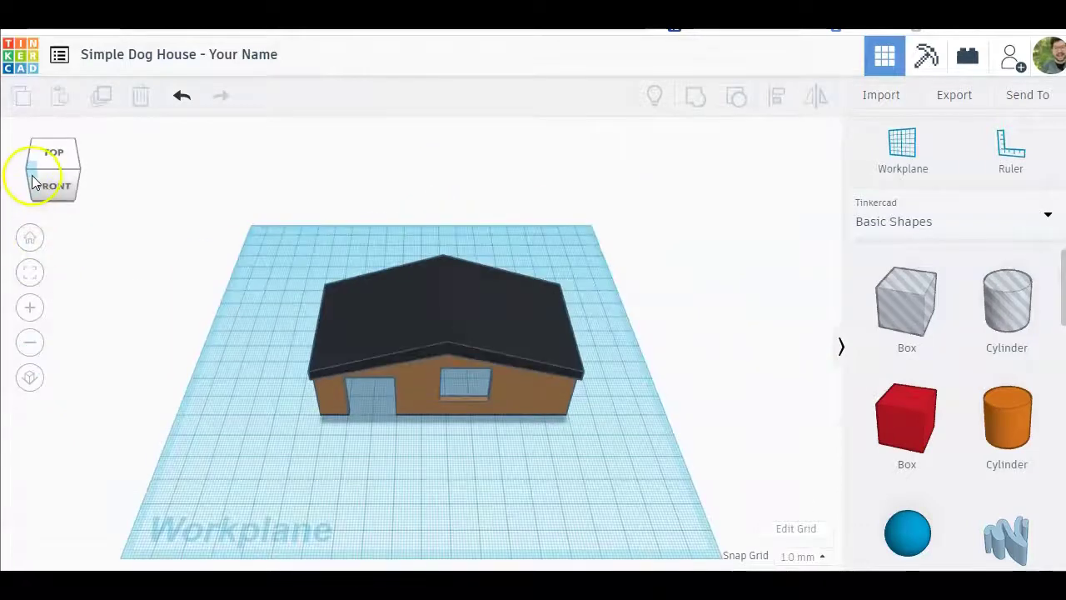
left_click(31, 172)
right_click_drag(338, 333, 348, 357)
scroll(348, 359, "up", 3)
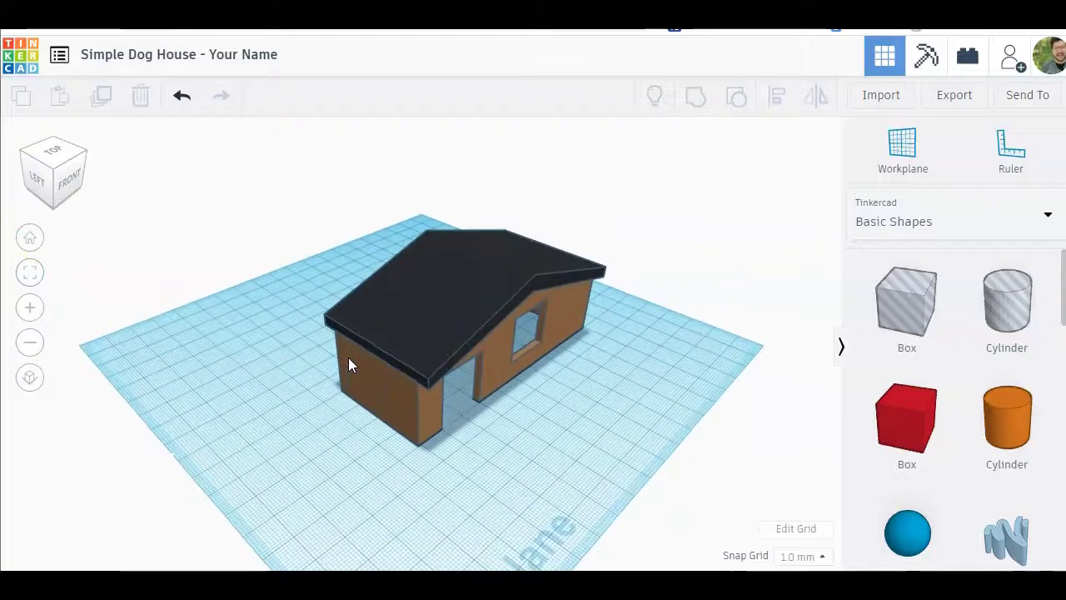
left_click_drag(316, 348, 269, 321)
key("alt+Tab")
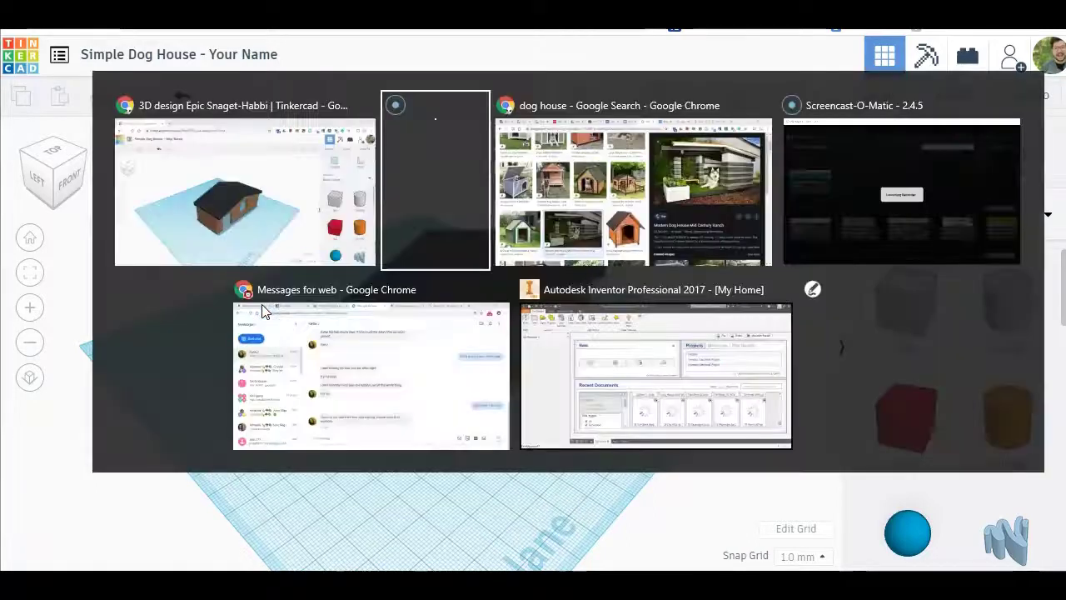